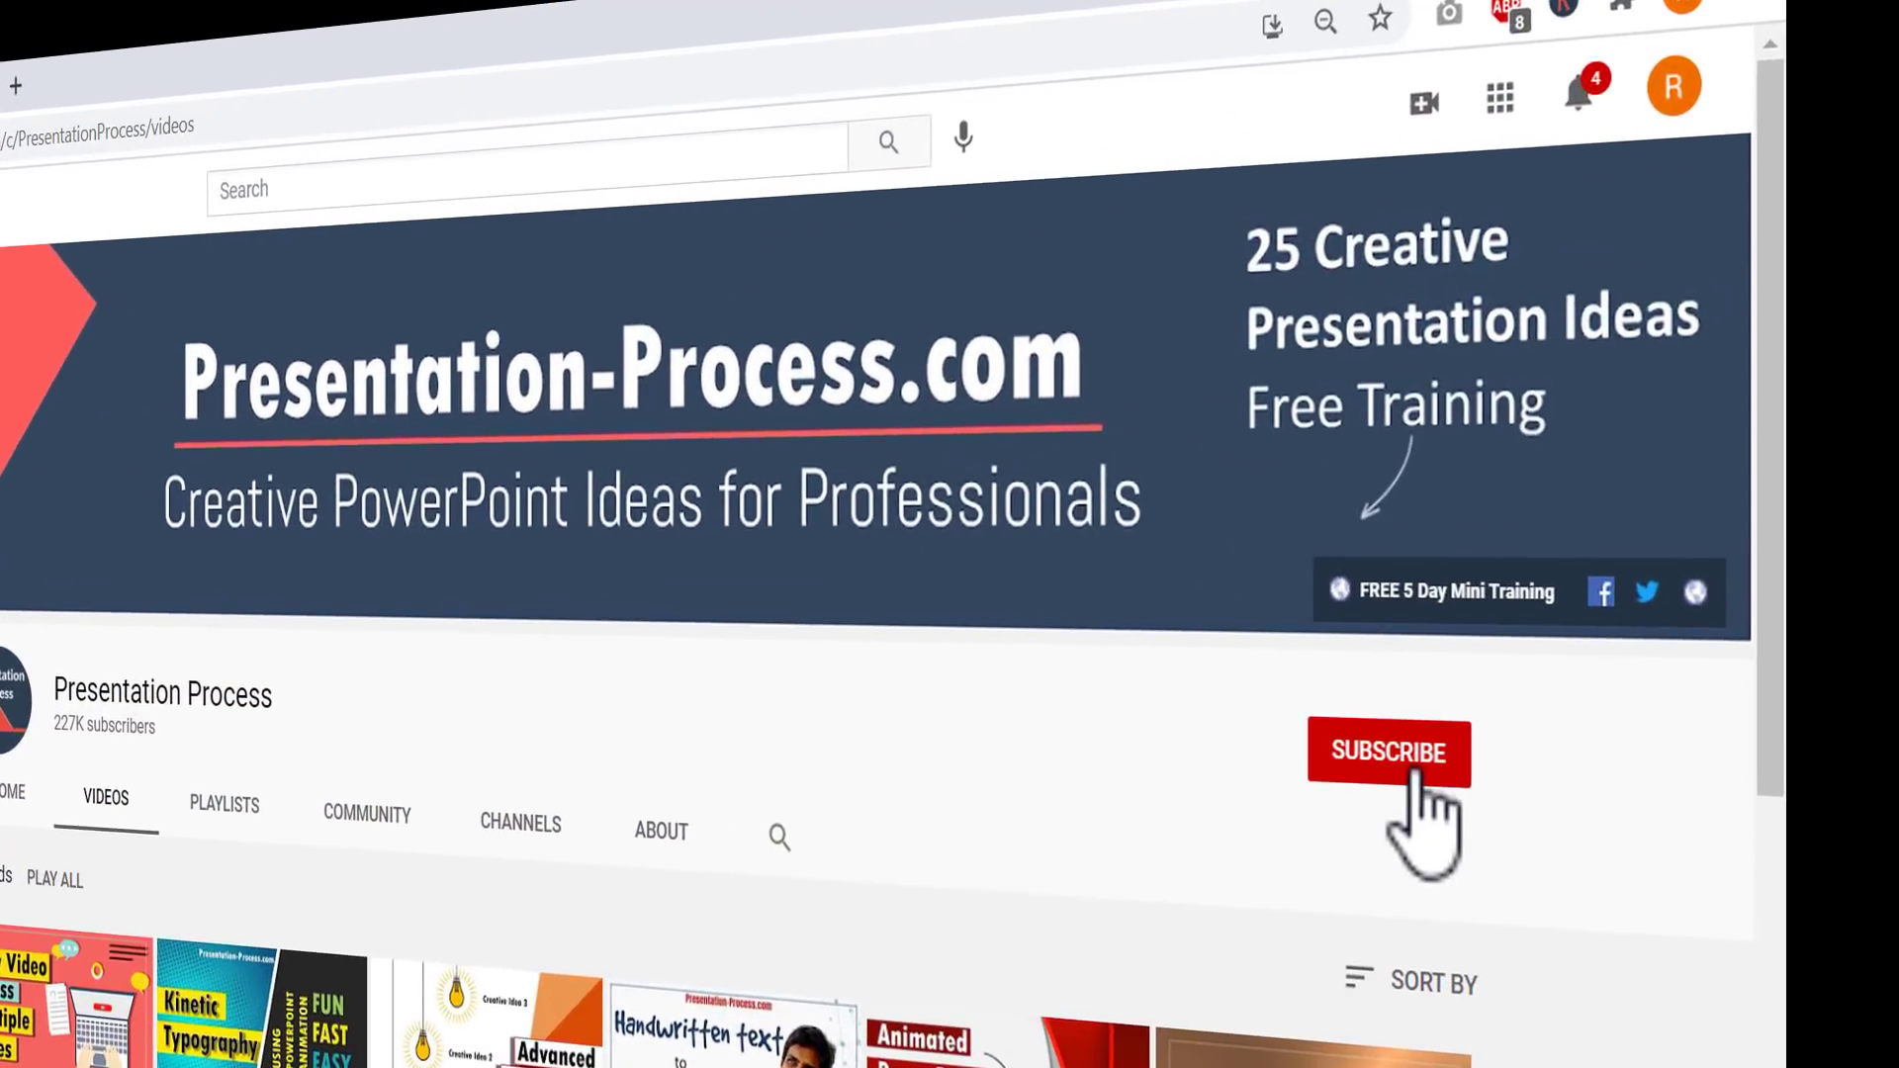
- Subscribe to the Presentation Process channel and turn on All notifications
{"action": "left_click", "coordinate": [1416, 776]}
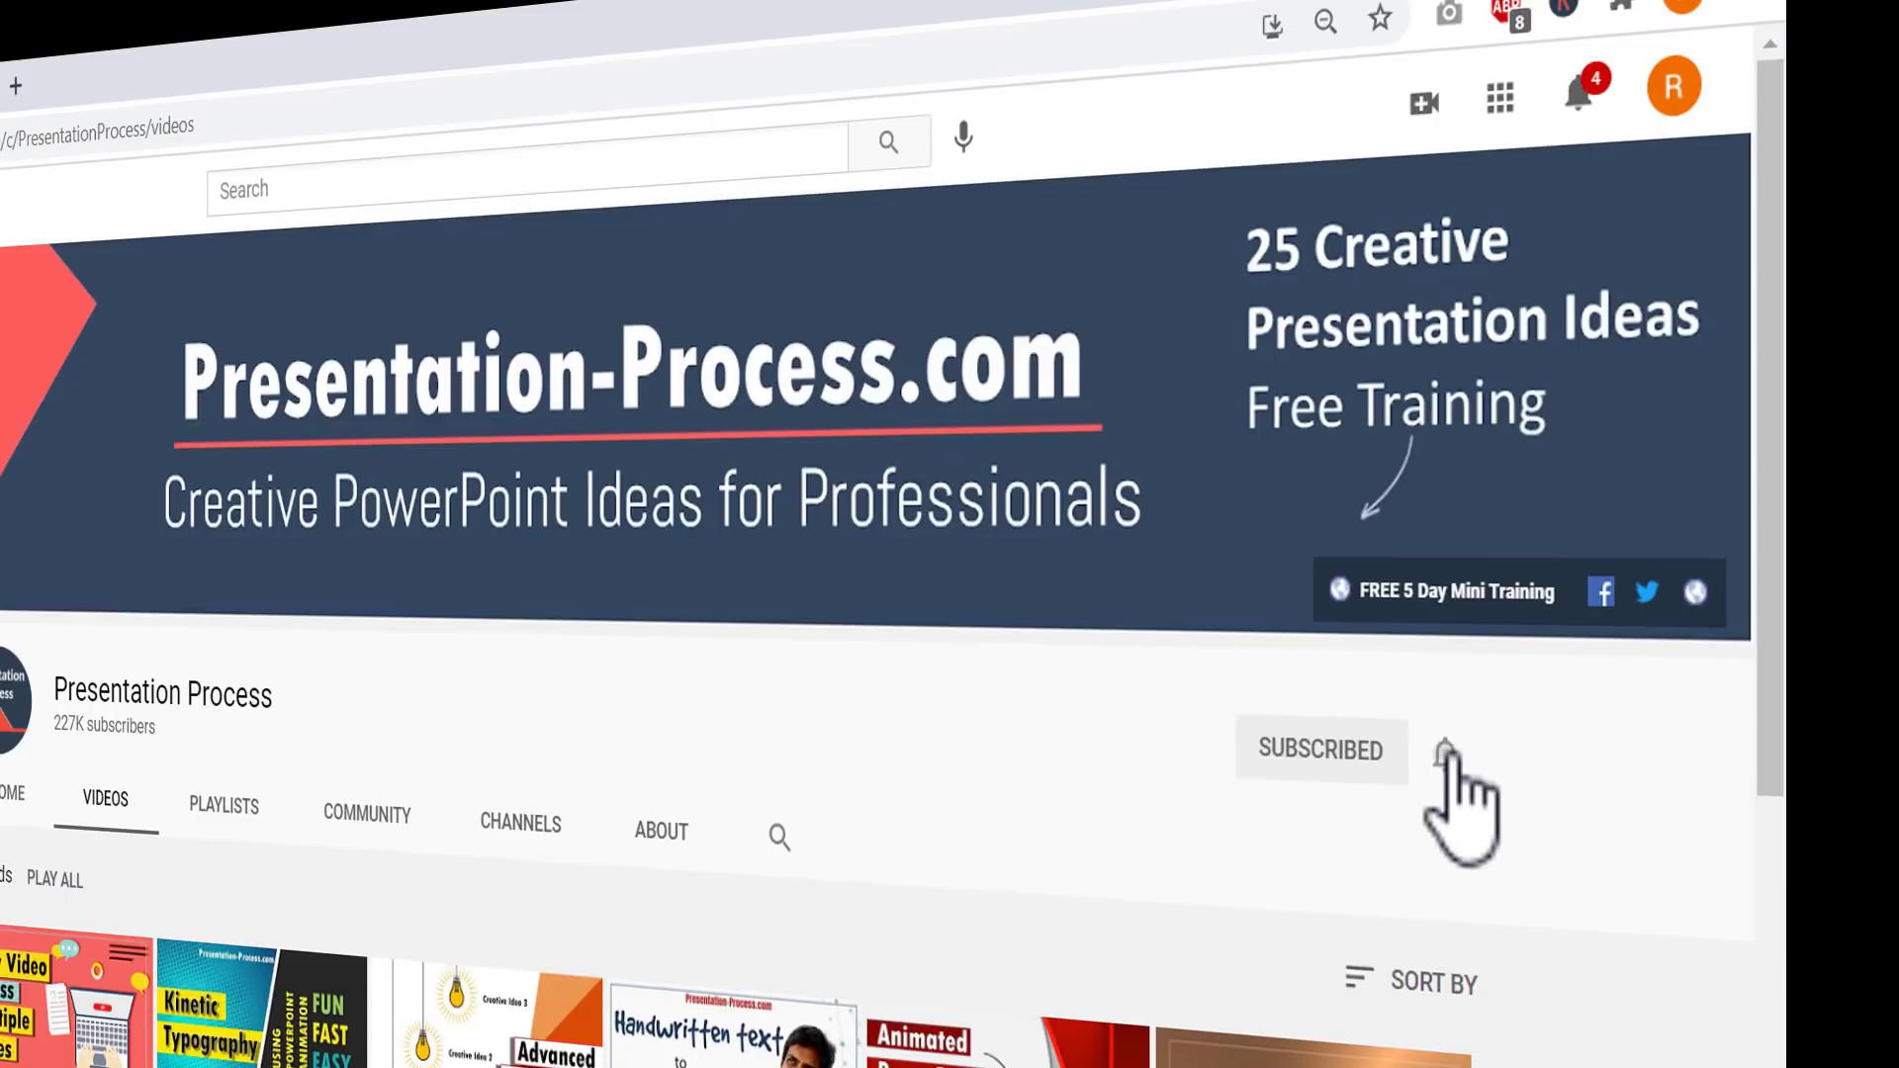
{"action": "left_click", "coordinate": [1445, 752]}
{"action": "left_click", "coordinate": [1529, 846]}
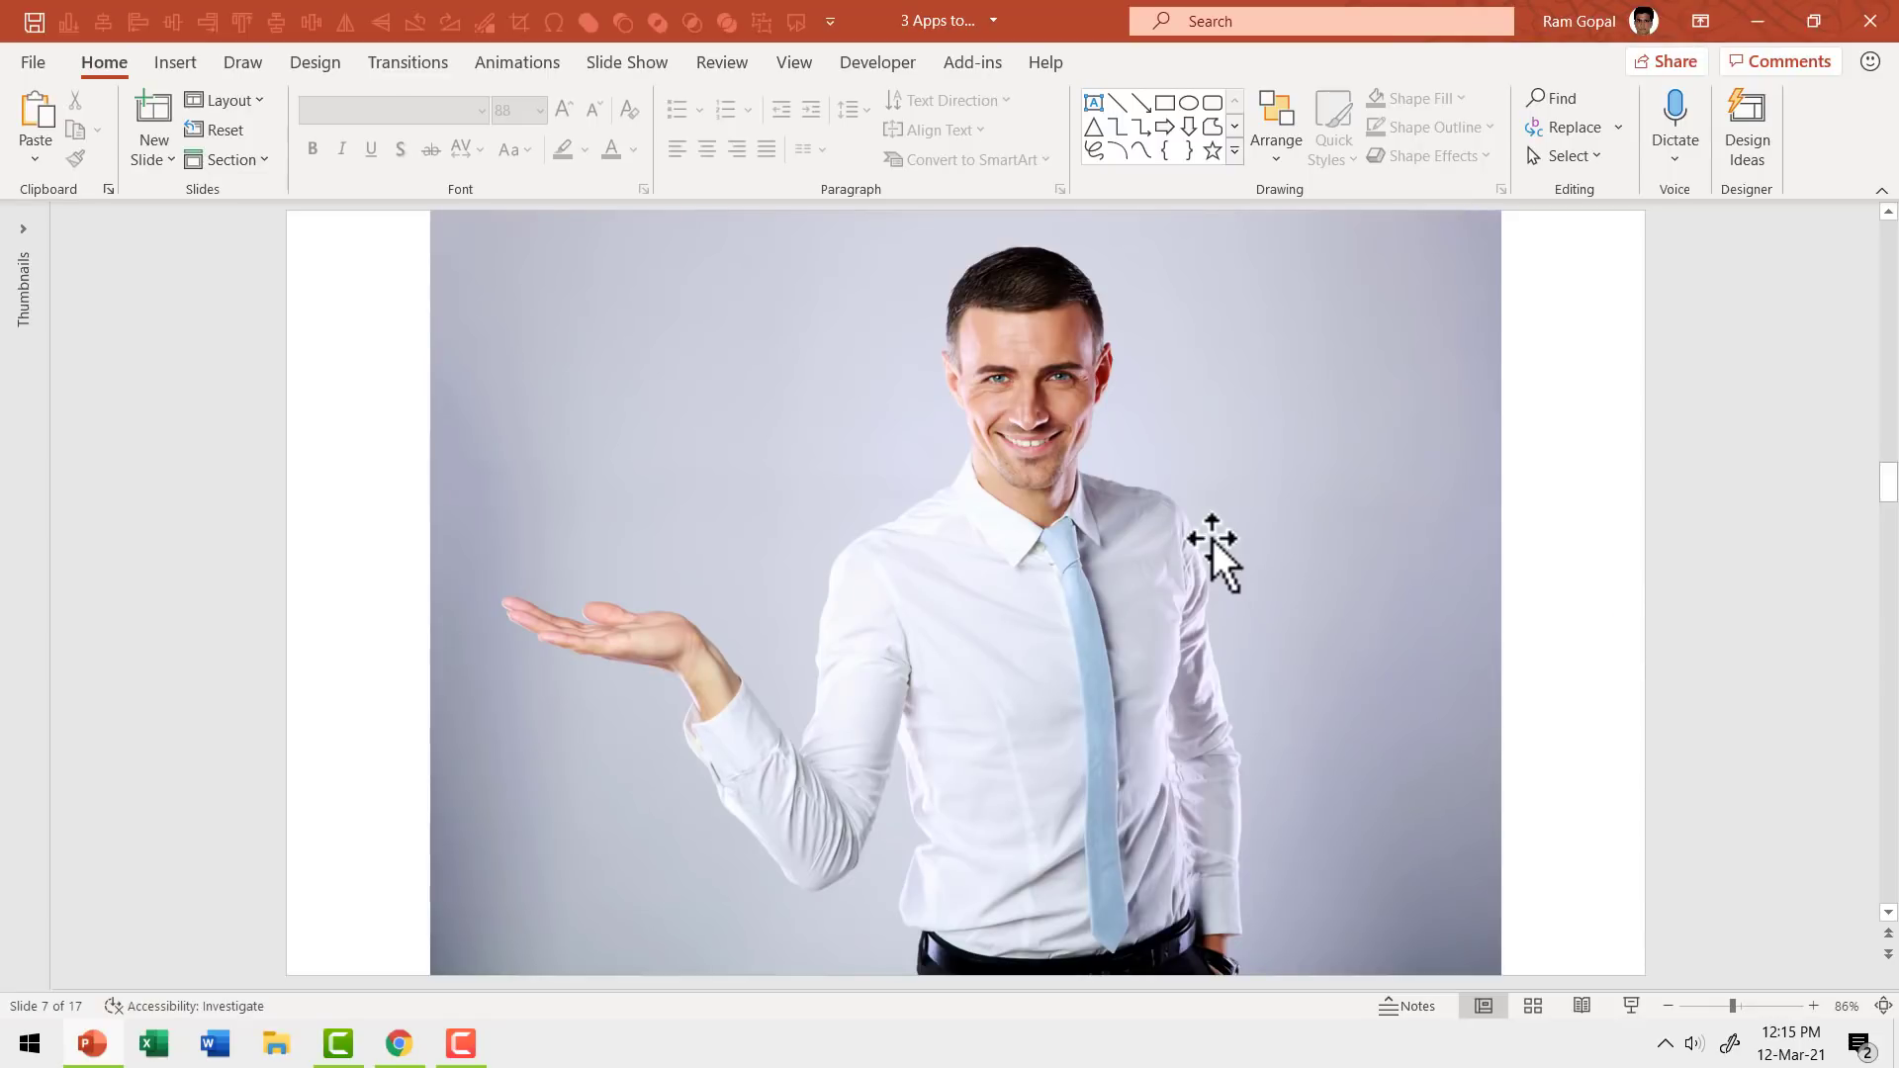
- Start Remove Background on the man's photo from the Picture Format tab
{"action": "left_click", "coordinate": [977, 457]}
{"action": "left_click", "coordinate": [1137, 62]}
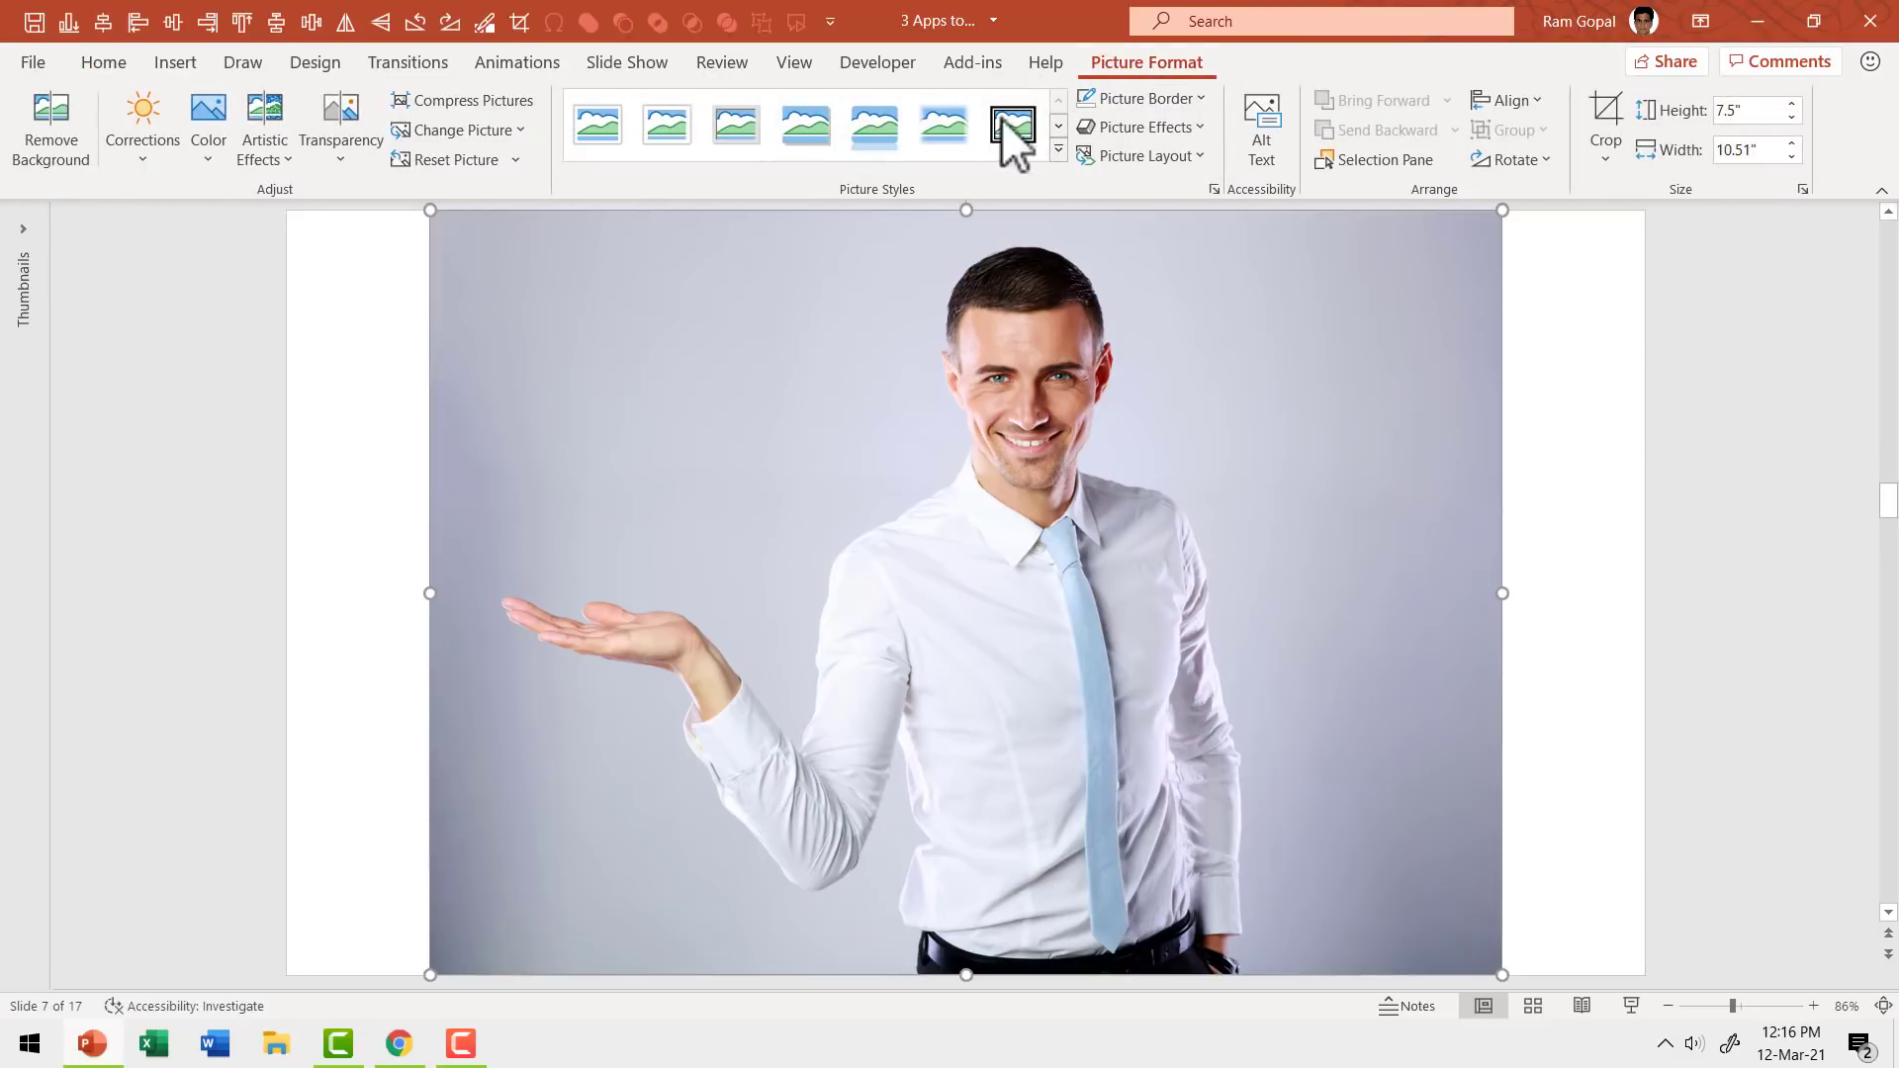
{"action": "left_click", "coordinate": [38, 148]}
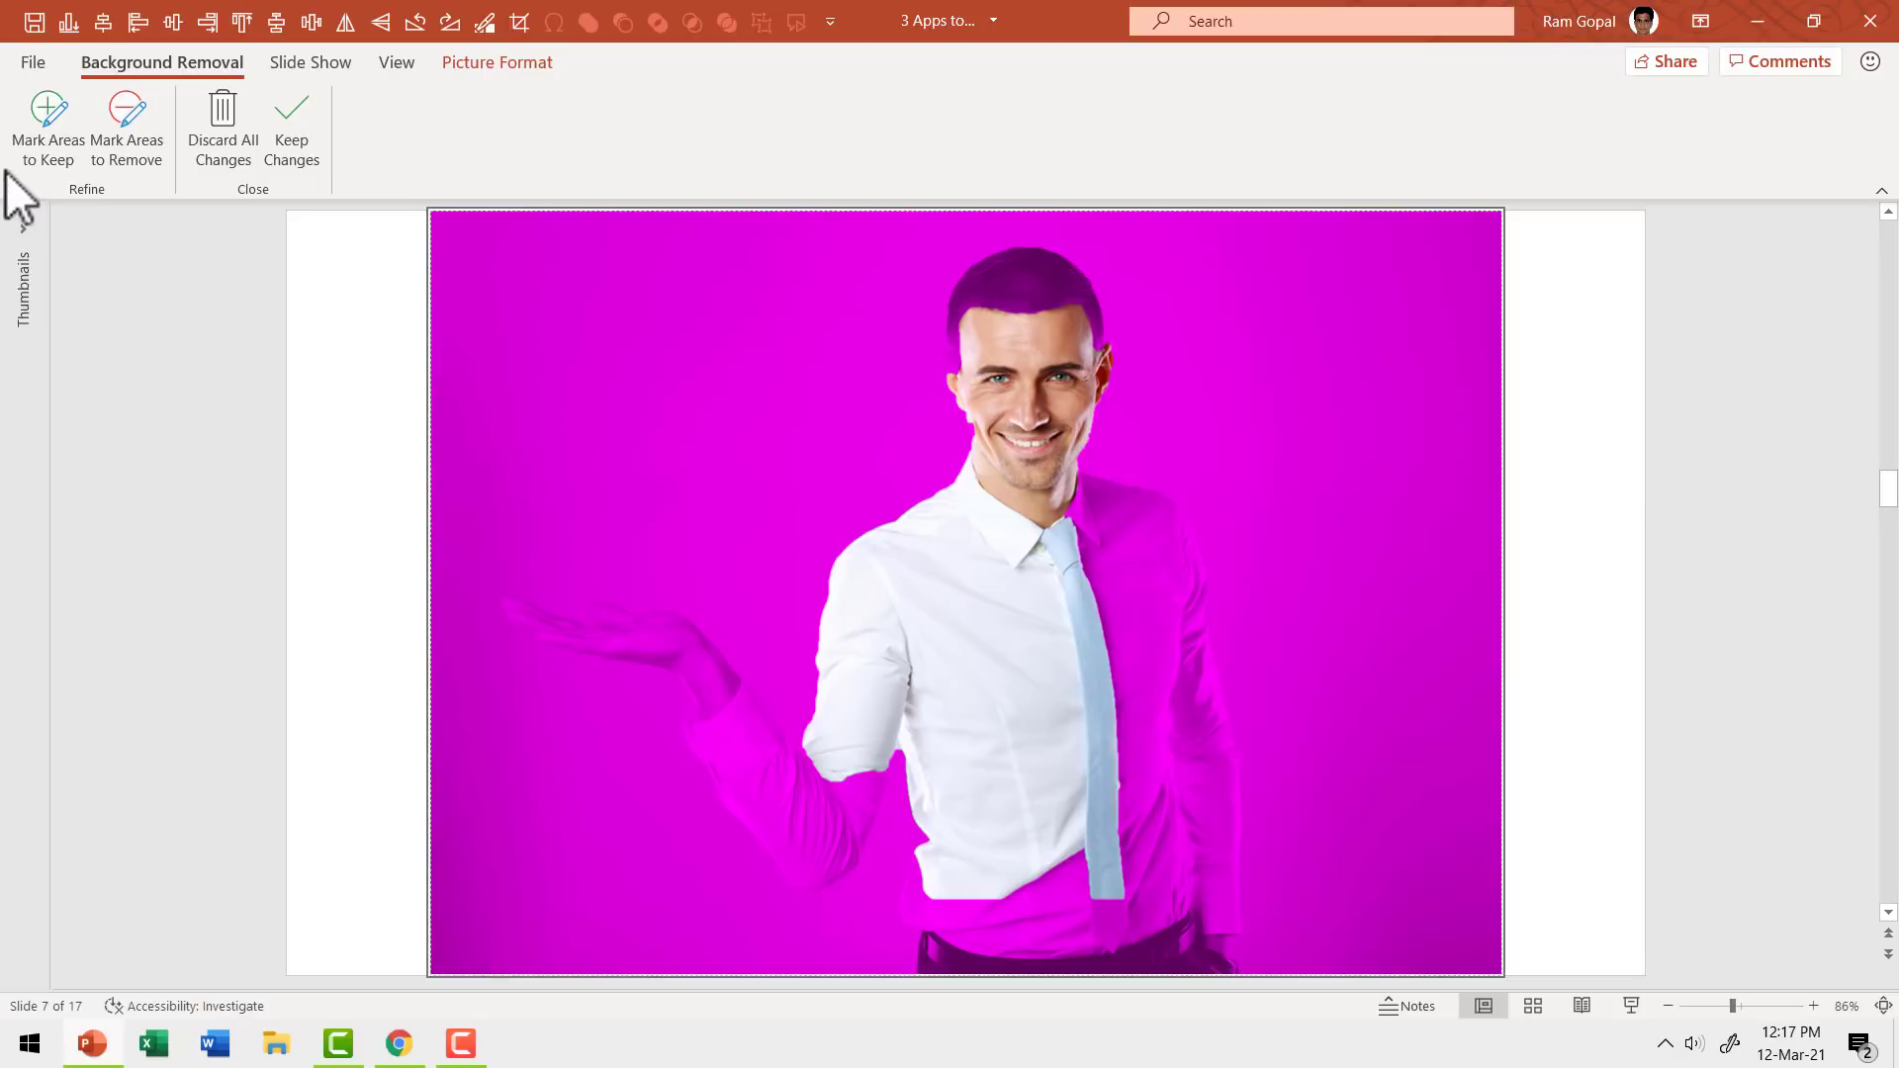
- Mark the man's hair and the shirt strip beside the tie as areas to keep
{"action": "left_click", "coordinate": [44, 146]}
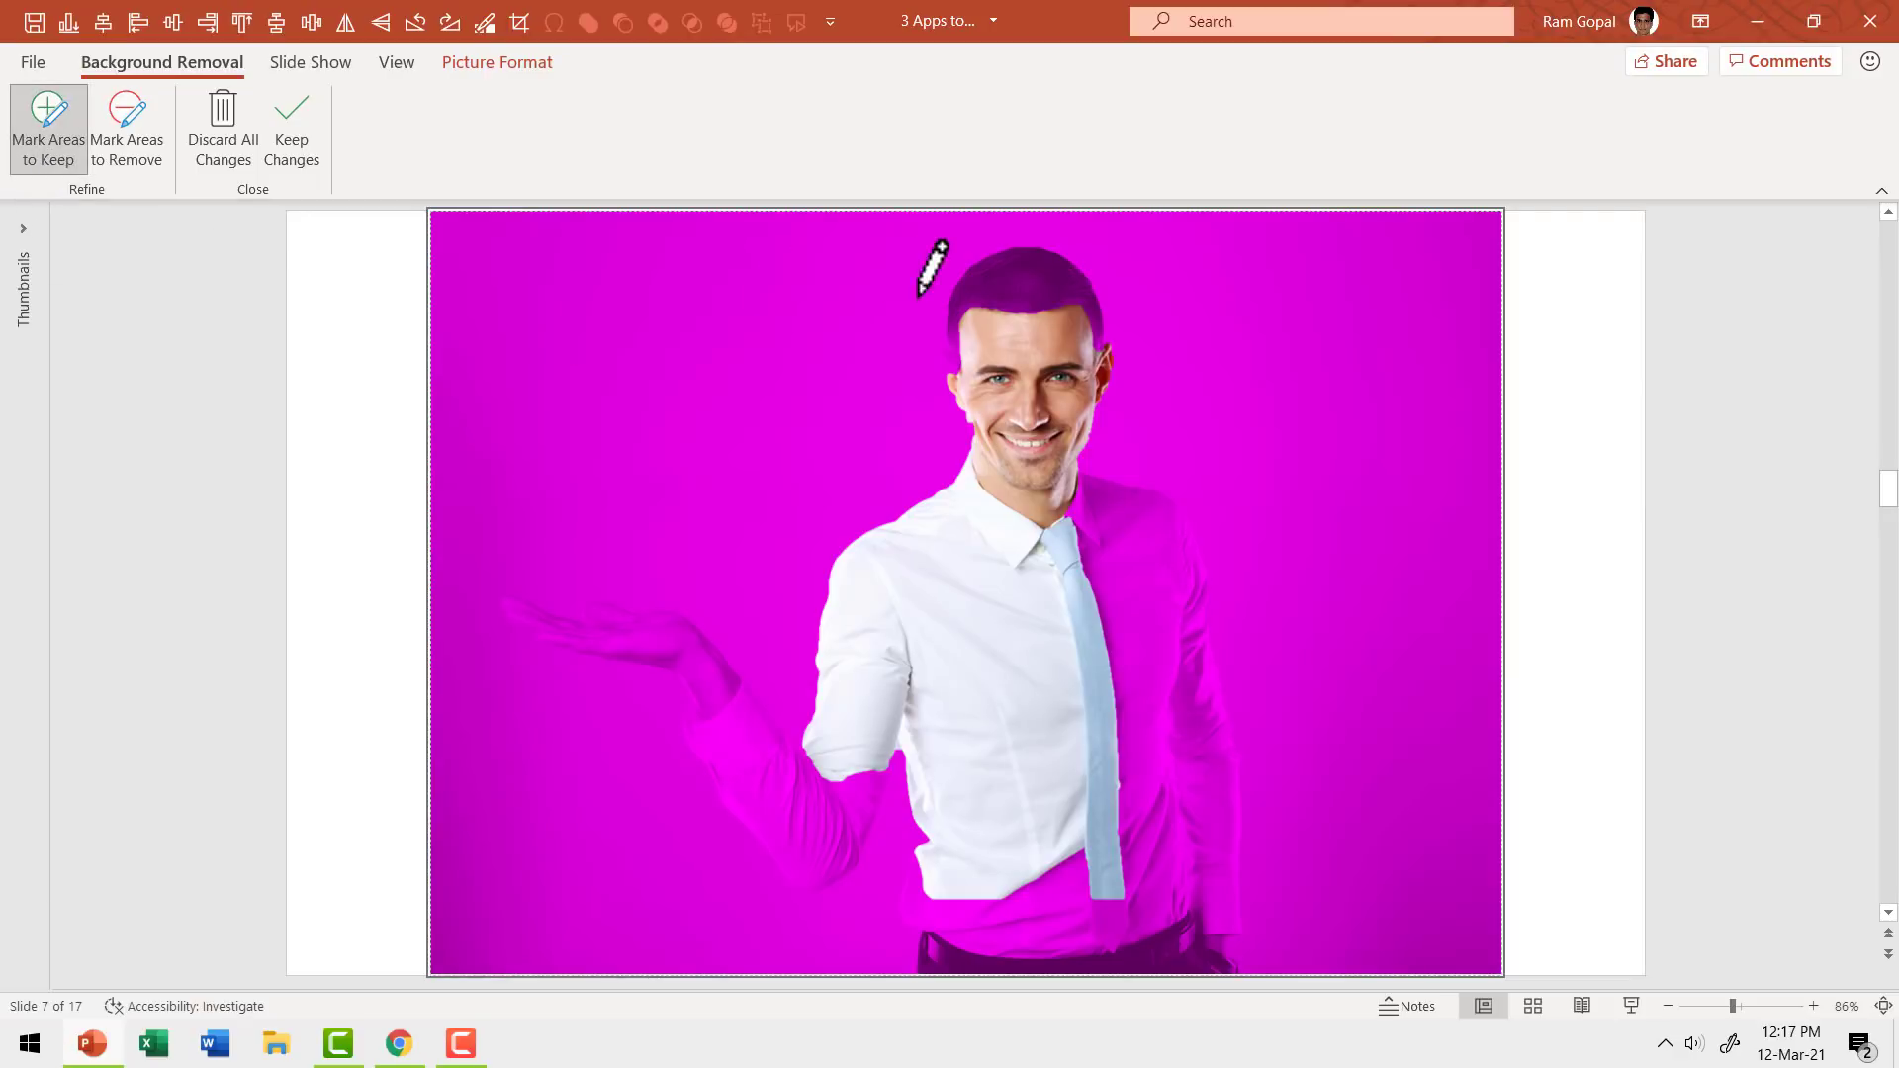
{"action": "left_click_drag", "start_coordinate": [979, 291], "coordinate": [1078, 291]}
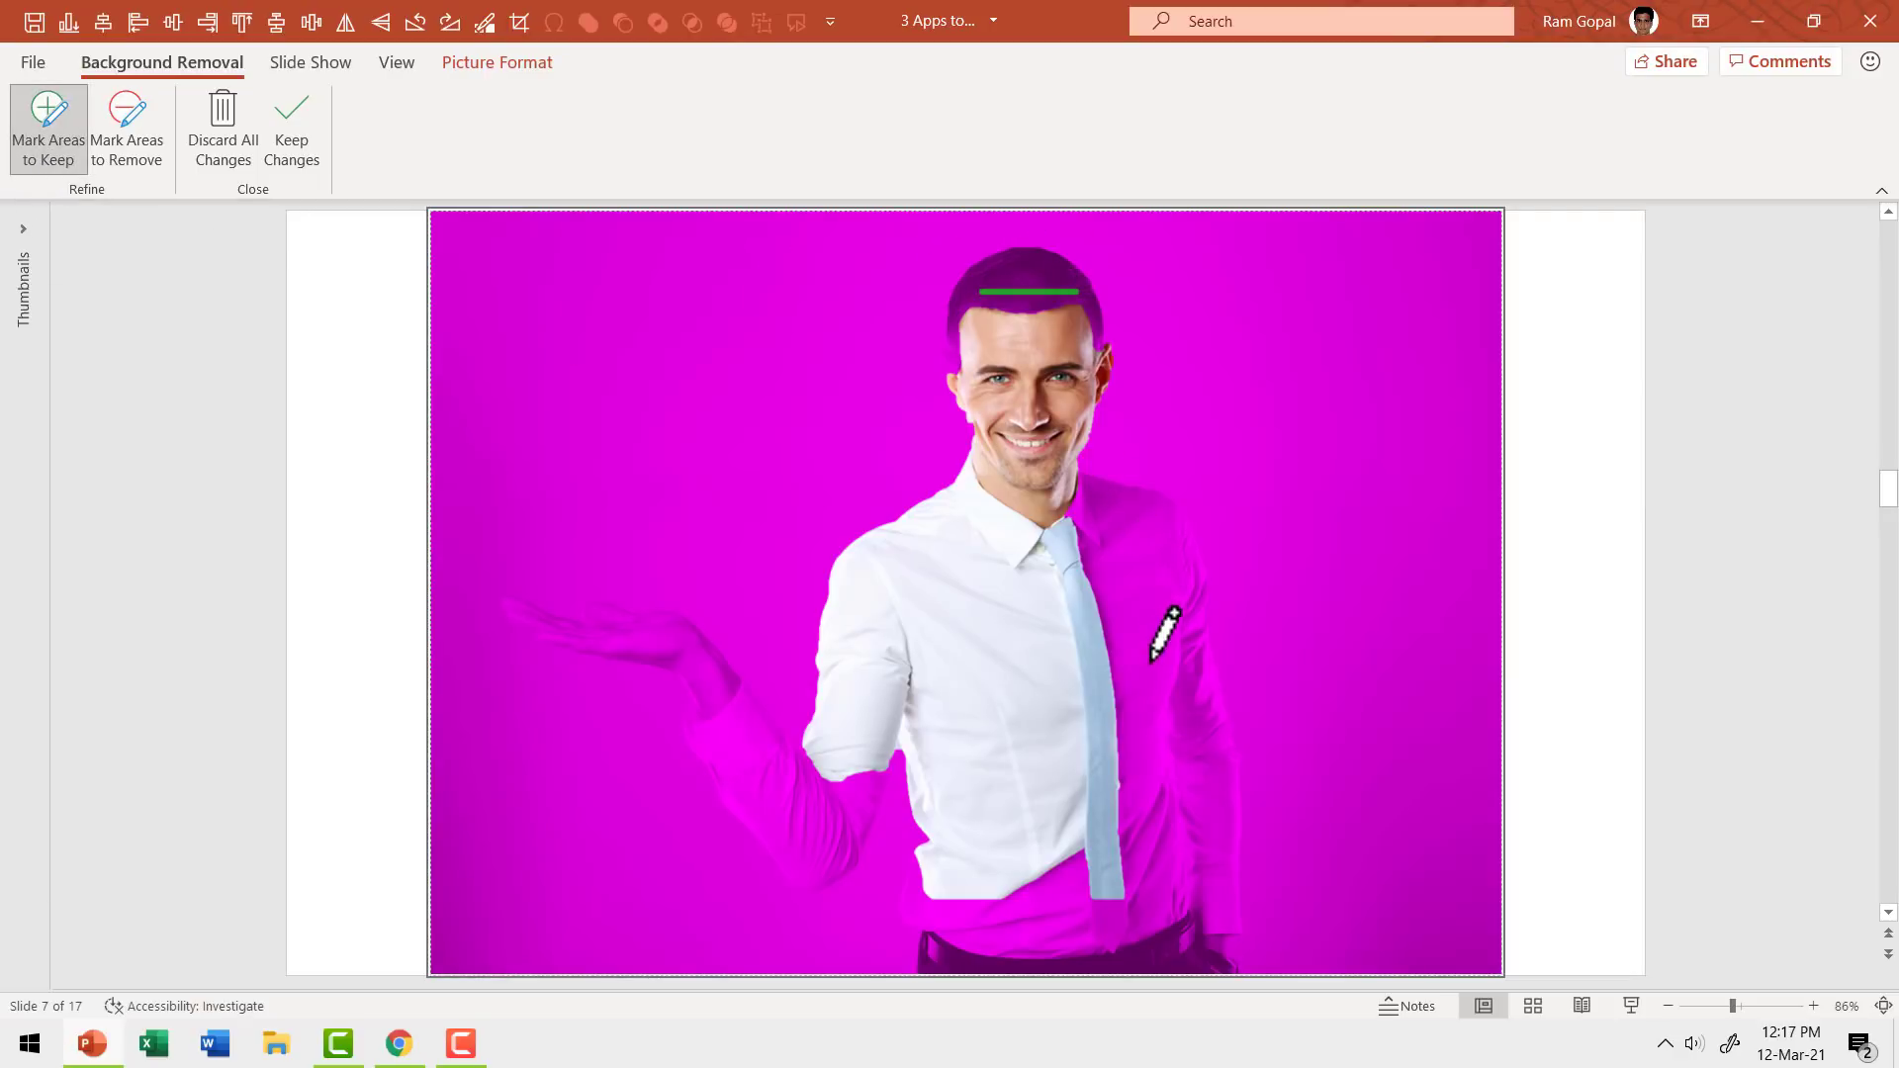
{"action": "left_click_drag", "start_coordinate": [1103, 526], "coordinate": [1148, 652]}
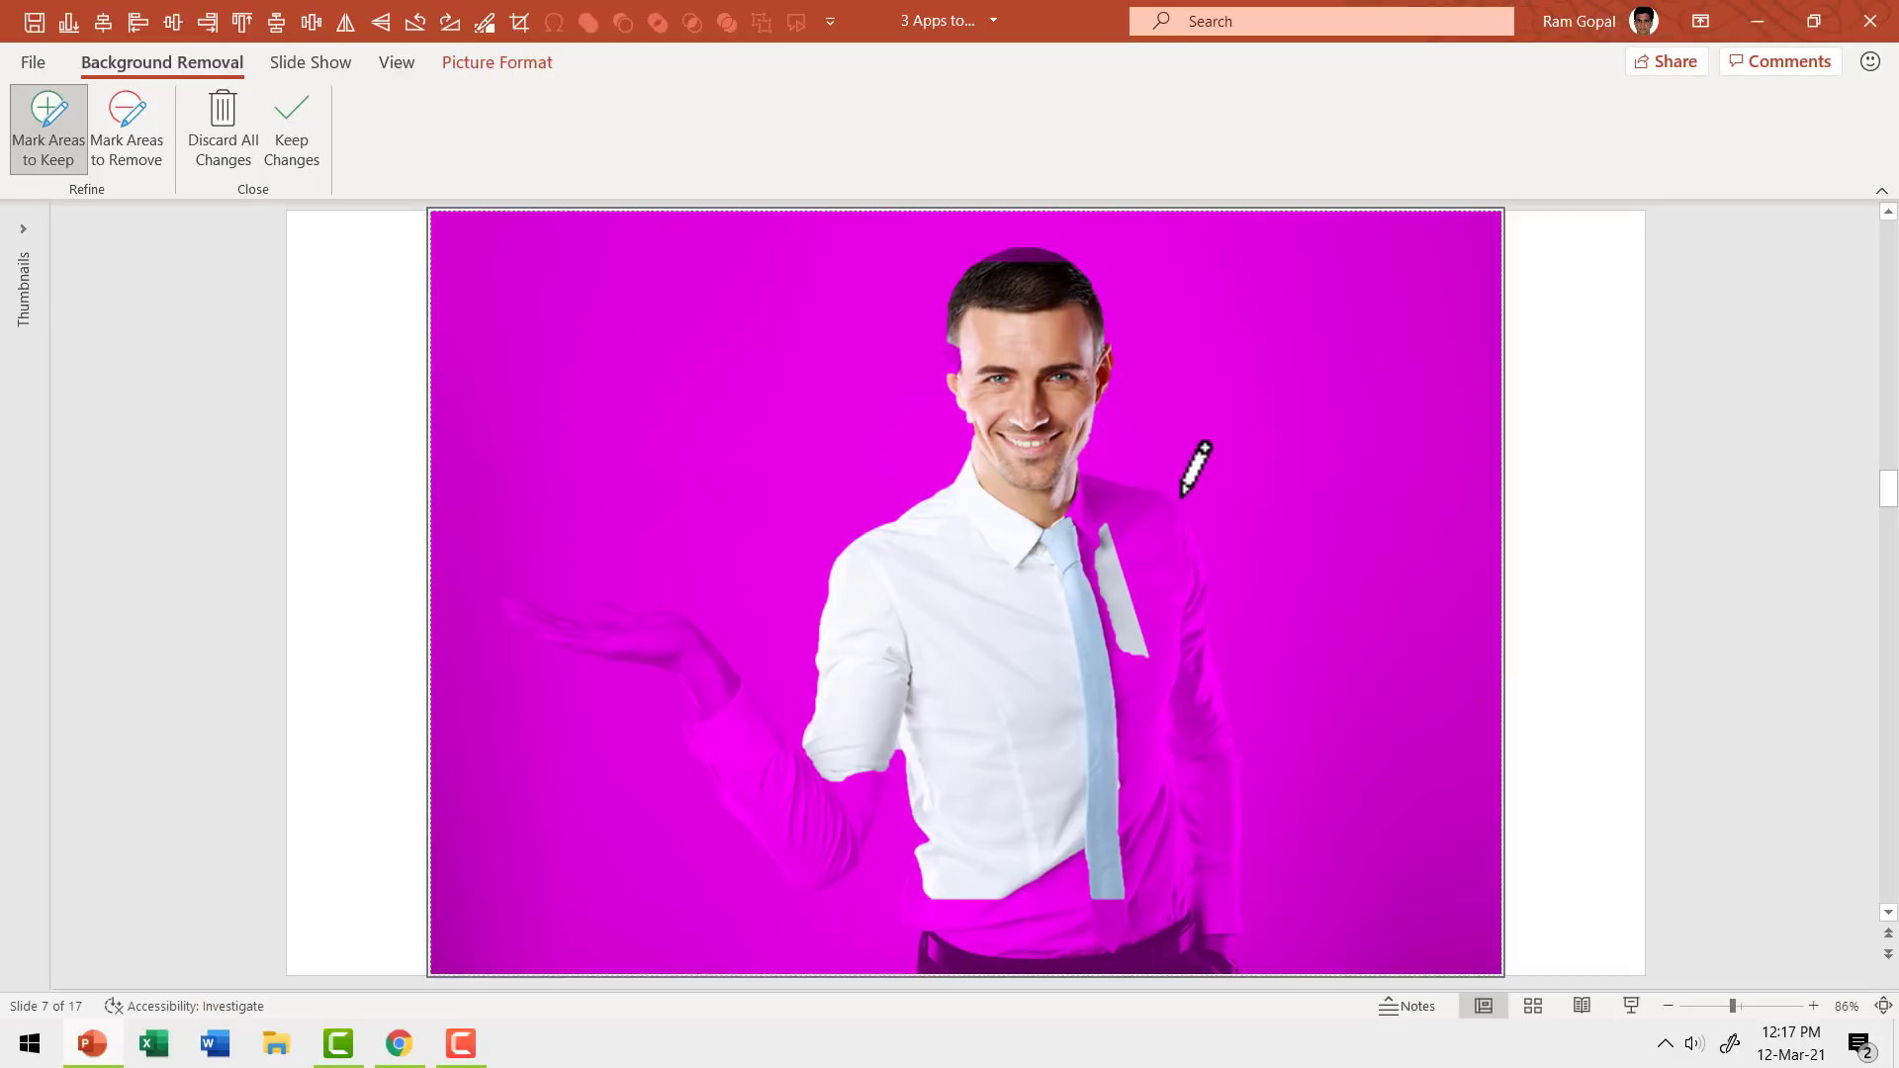
{"action": "key", "text": "alt+Tab"}
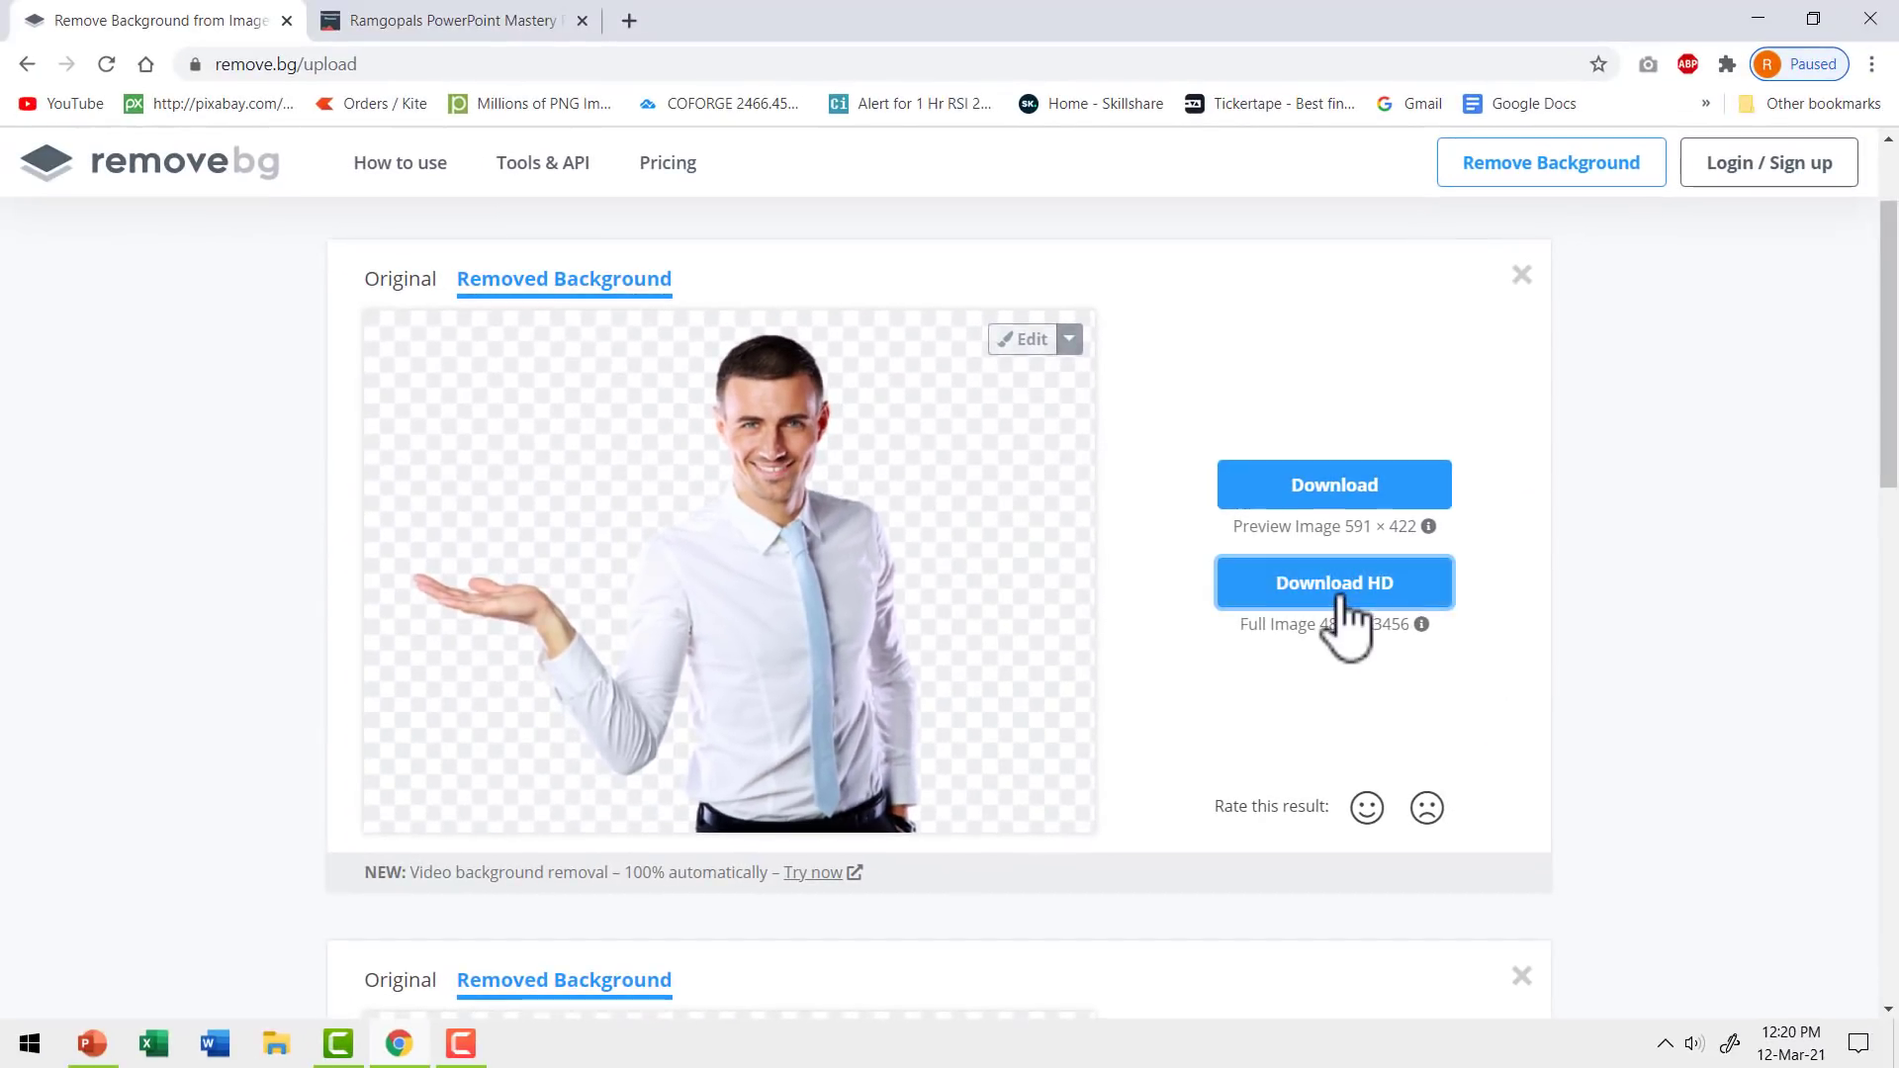
- Request the full 4844 × 3456 HD download of the remove.bg cutout
{"action": "left_click", "coordinate": [1341, 599]}
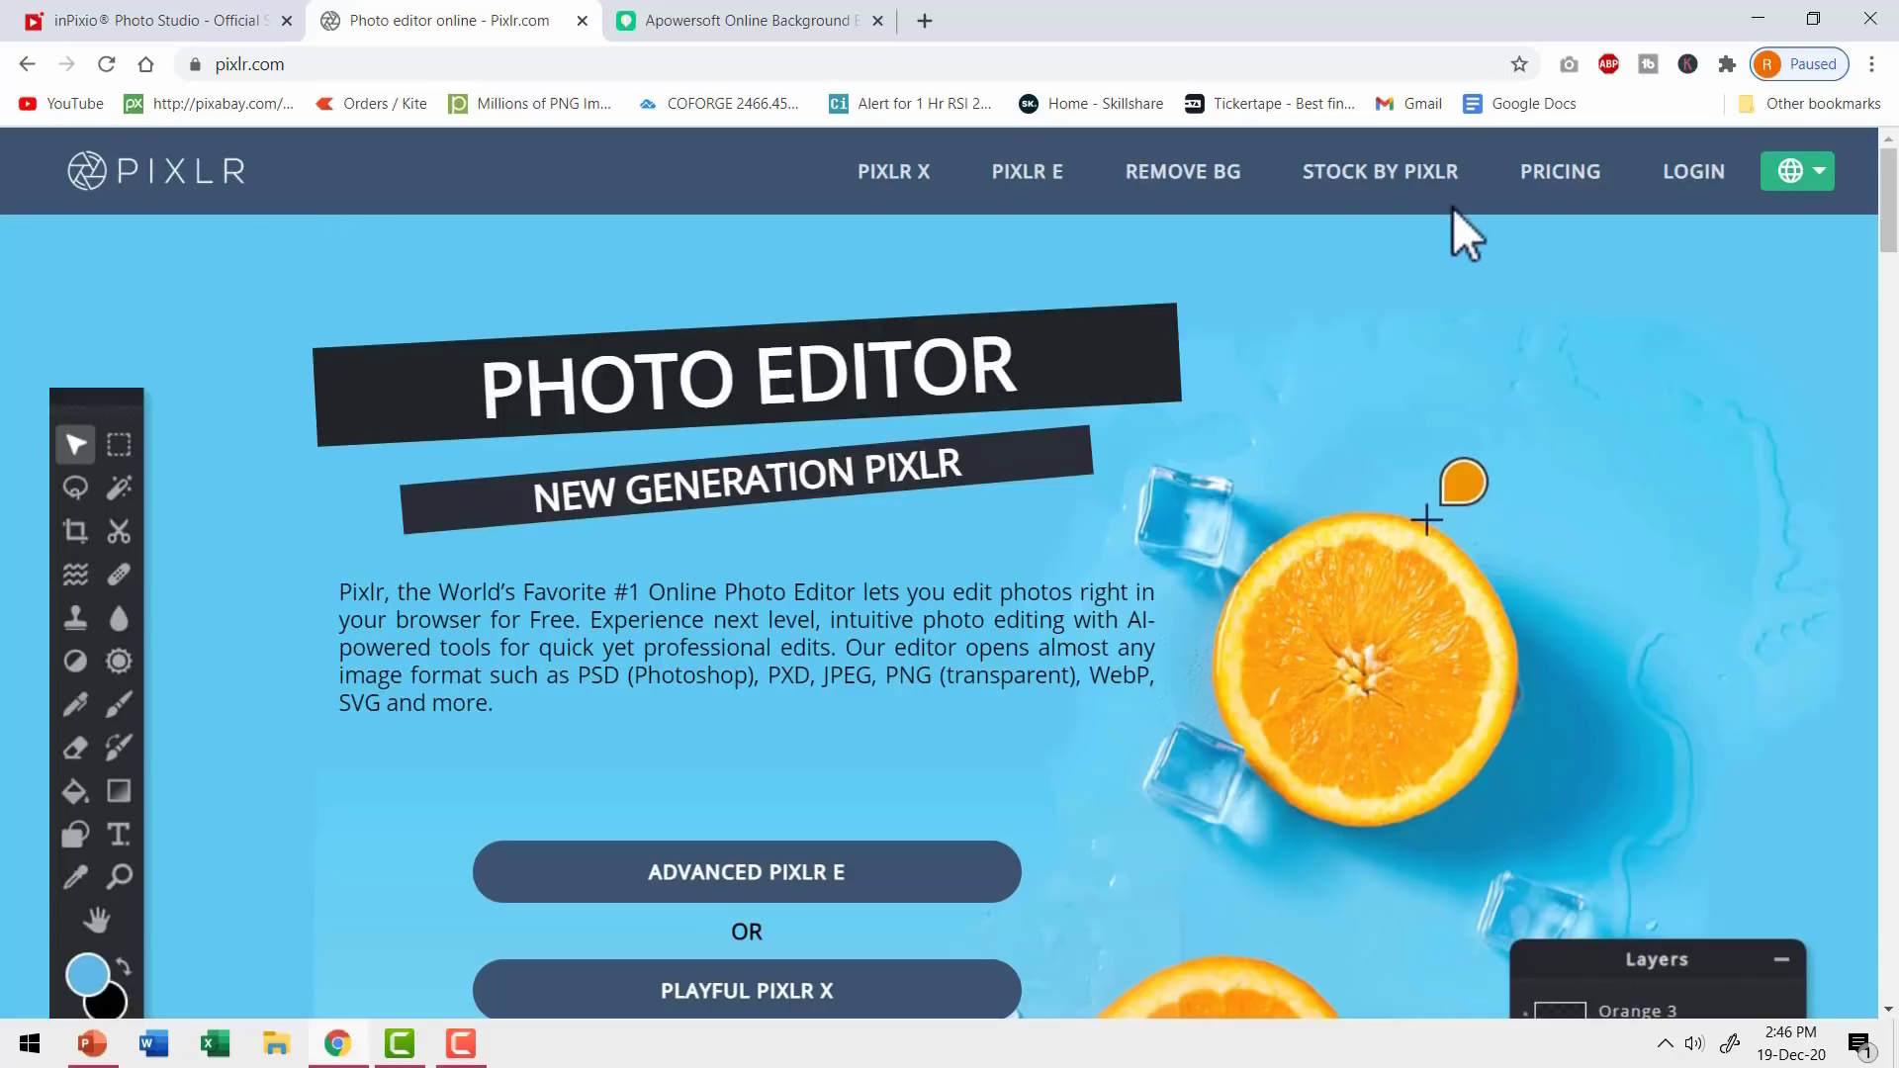
- Load photo 0o1a8740-2655 into Pixlr's REMOVE BG tool
{"action": "left_click", "coordinate": [1190, 180]}
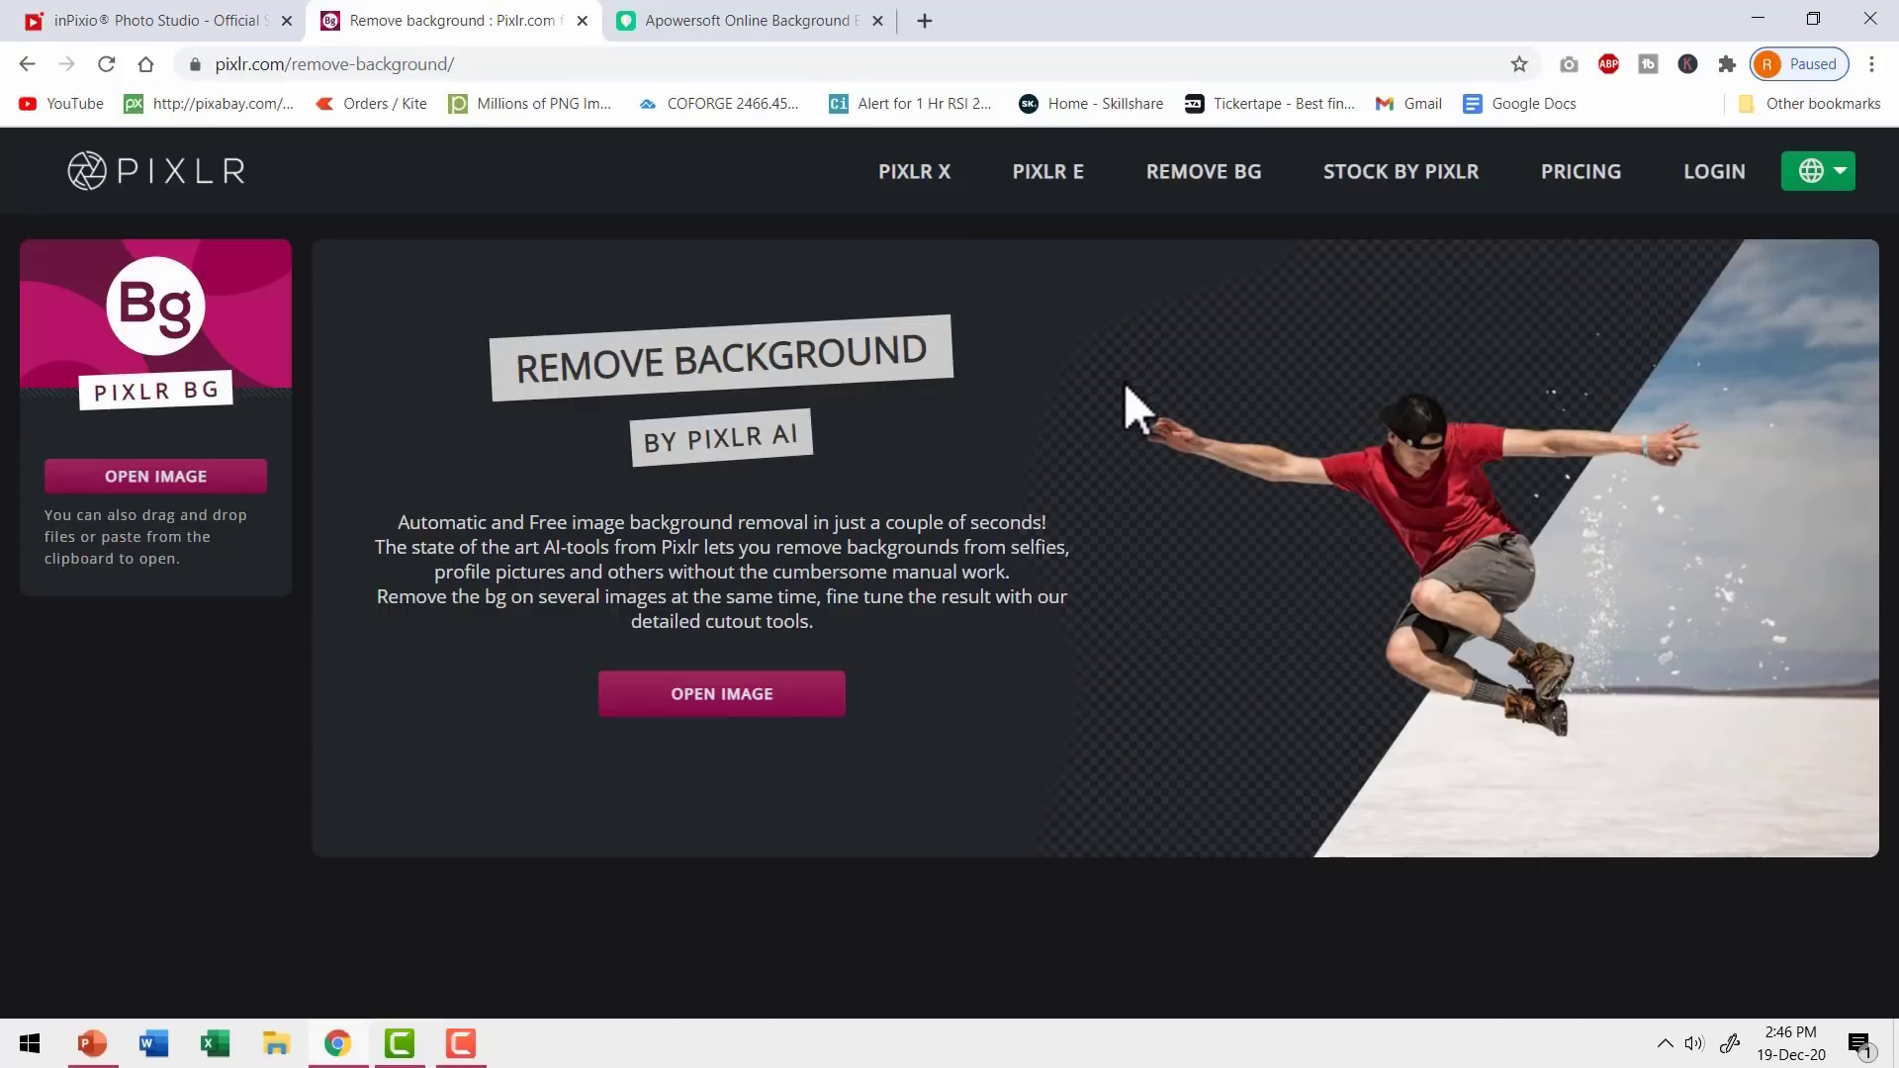
{"action": "left_click", "coordinate": [722, 701]}
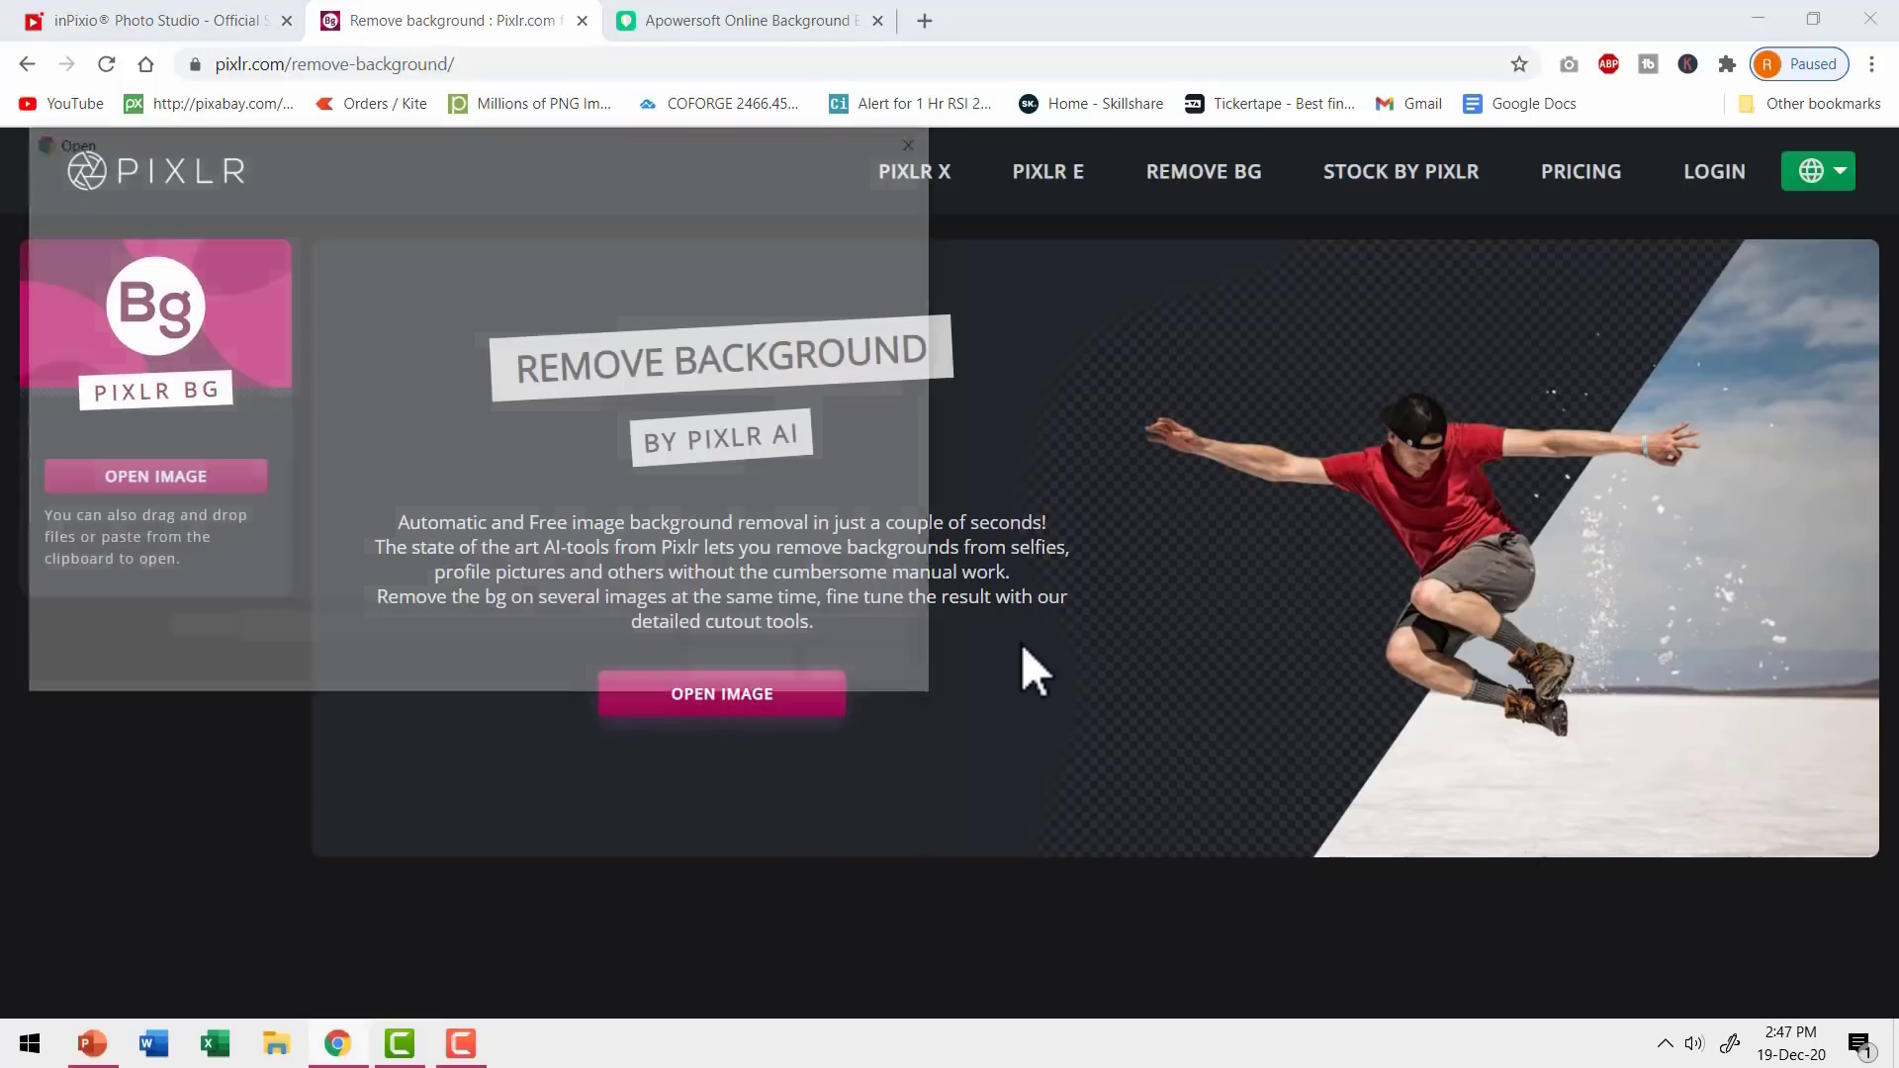
{"action": "left_click", "coordinate": [255, 479]}
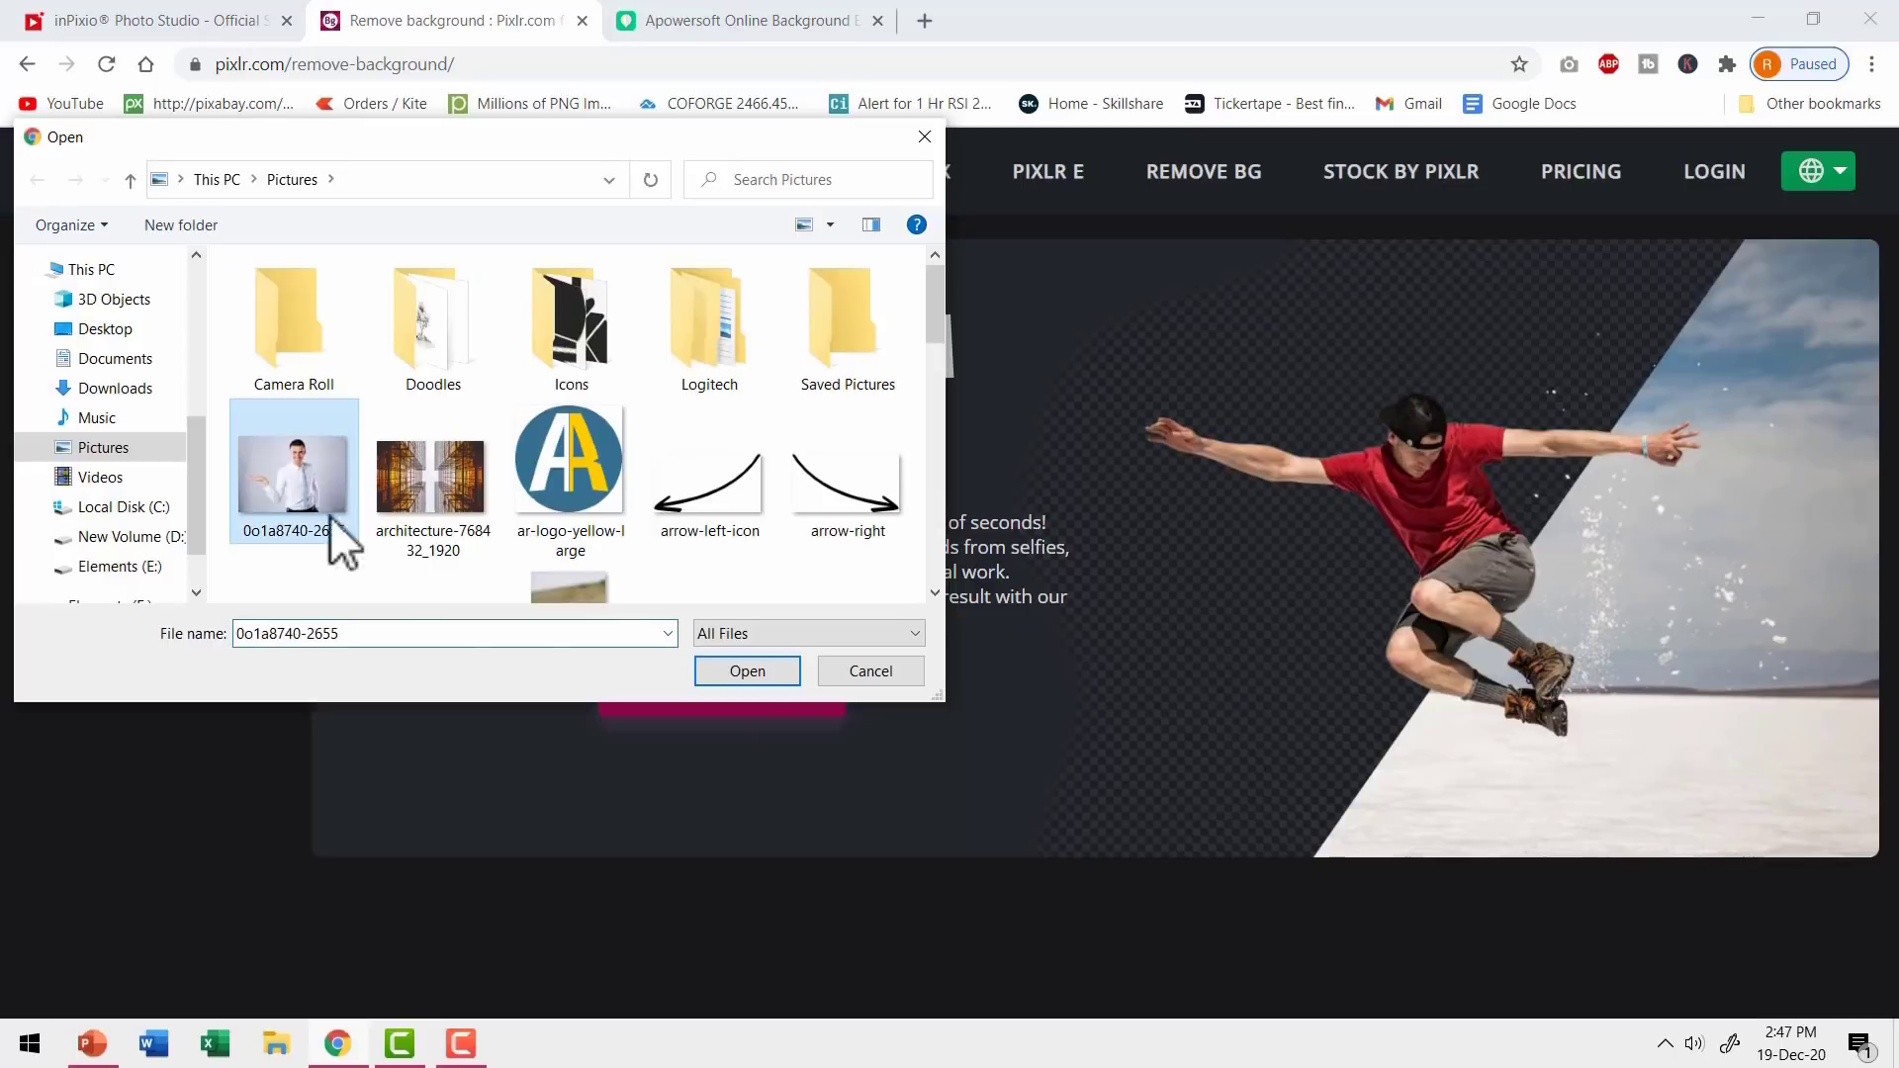
{"action": "left_click", "coordinate": [761, 671]}
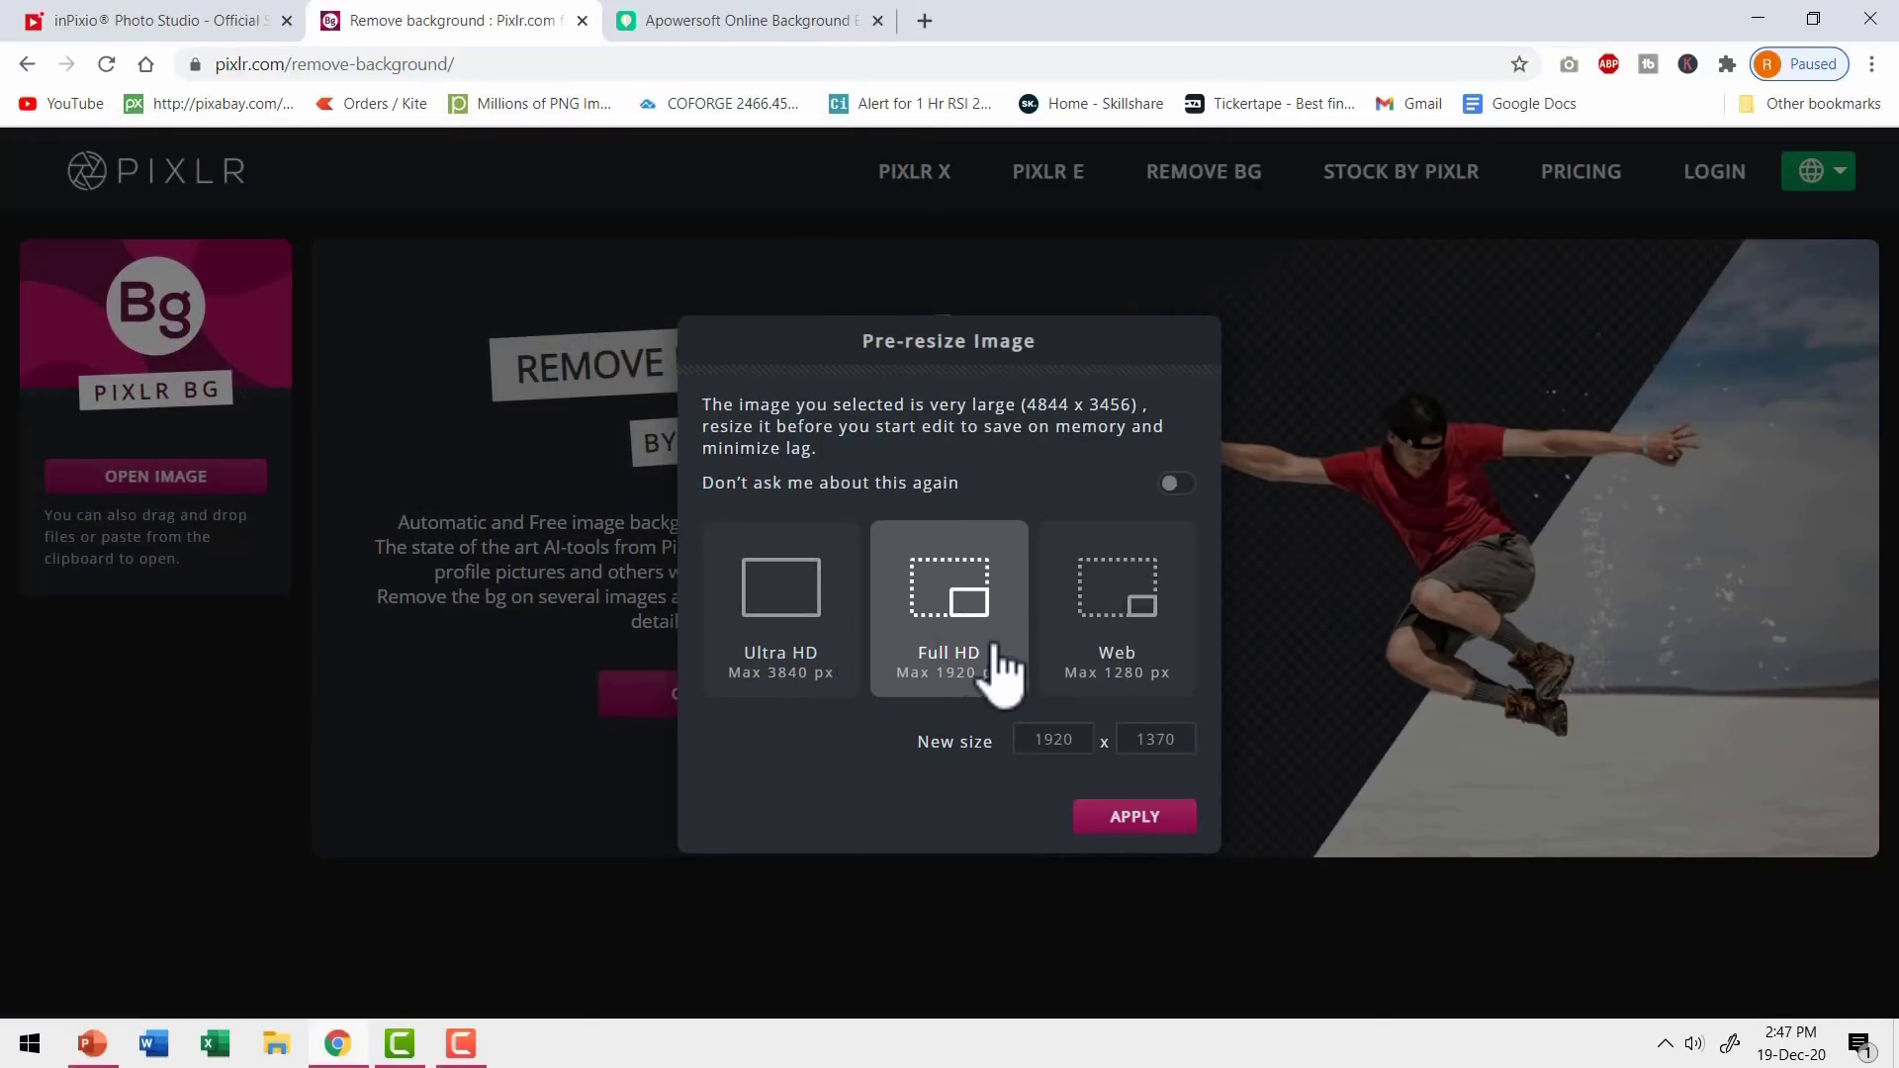
- Resize to Full HD, cut out the man and download pixlr-bg-result (2).png
{"action": "left_click", "coordinate": [1160, 827]}
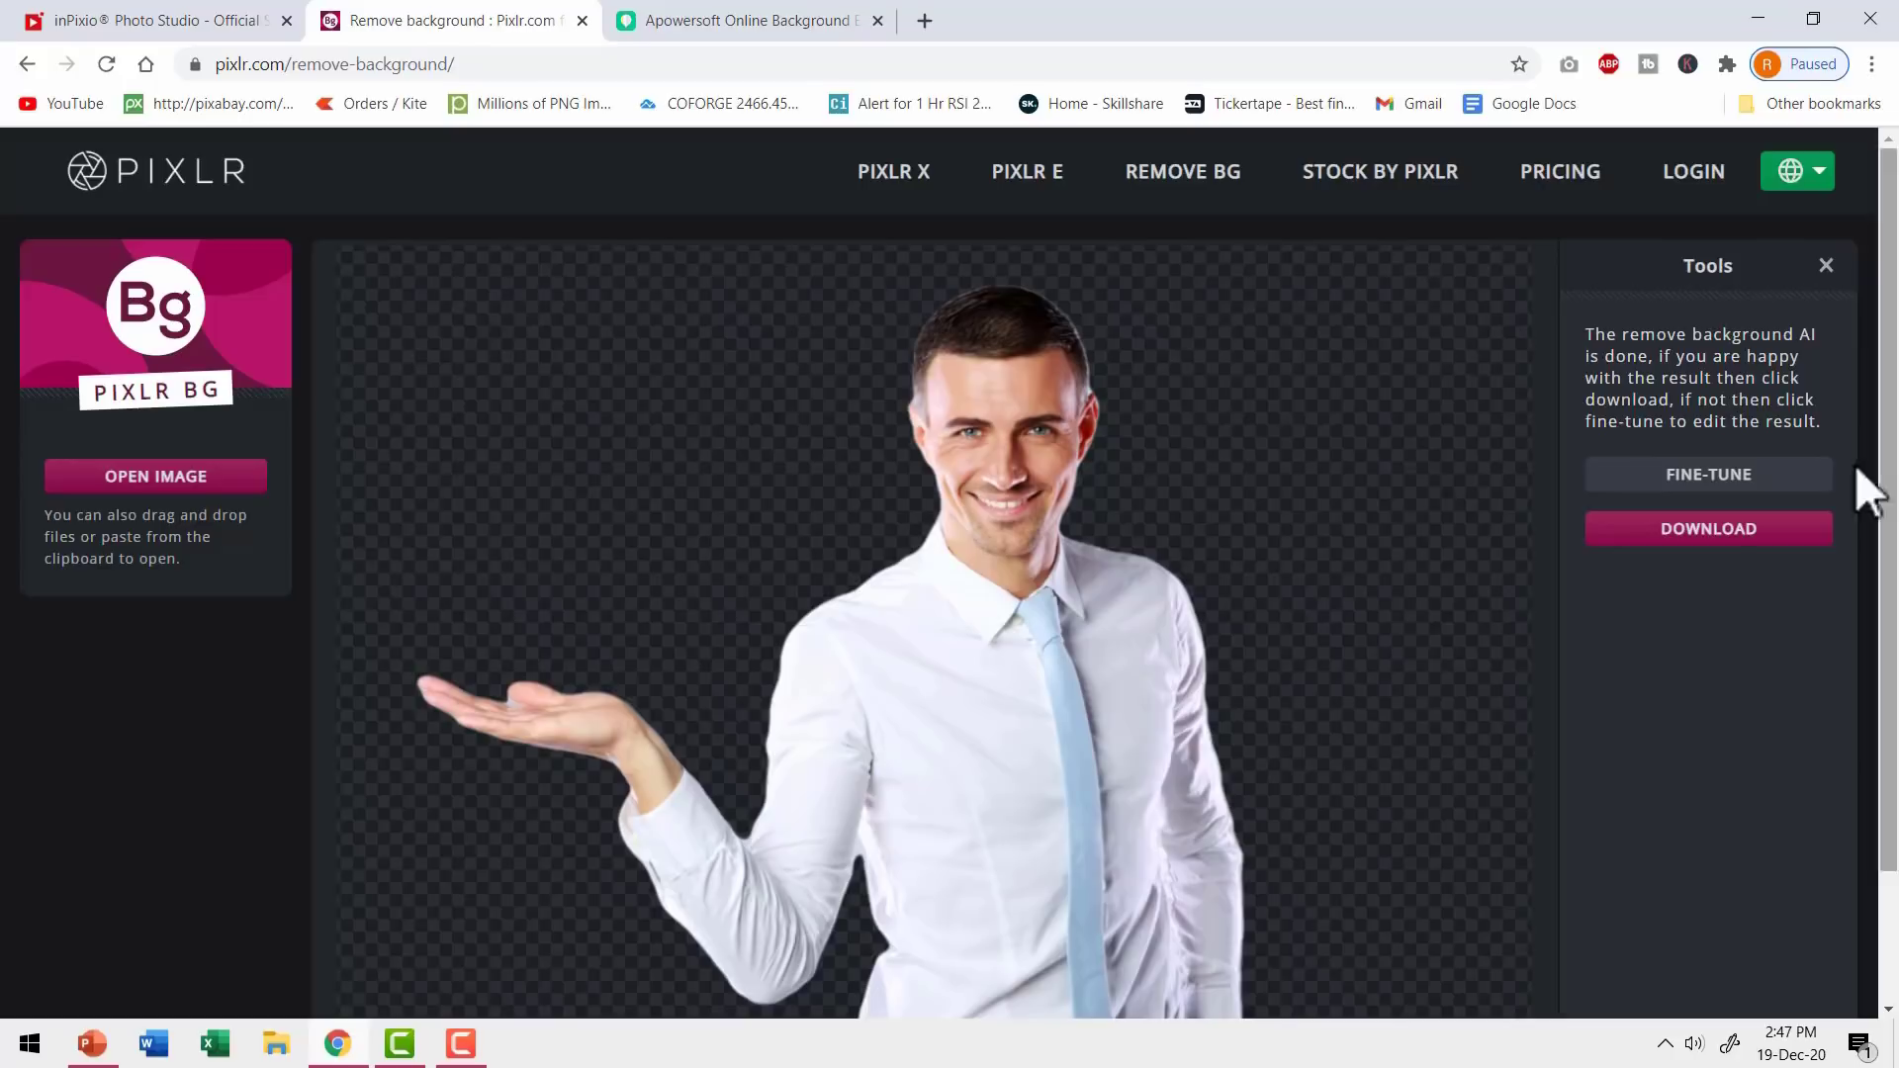
{"action": "left_click", "coordinate": [1707, 533]}
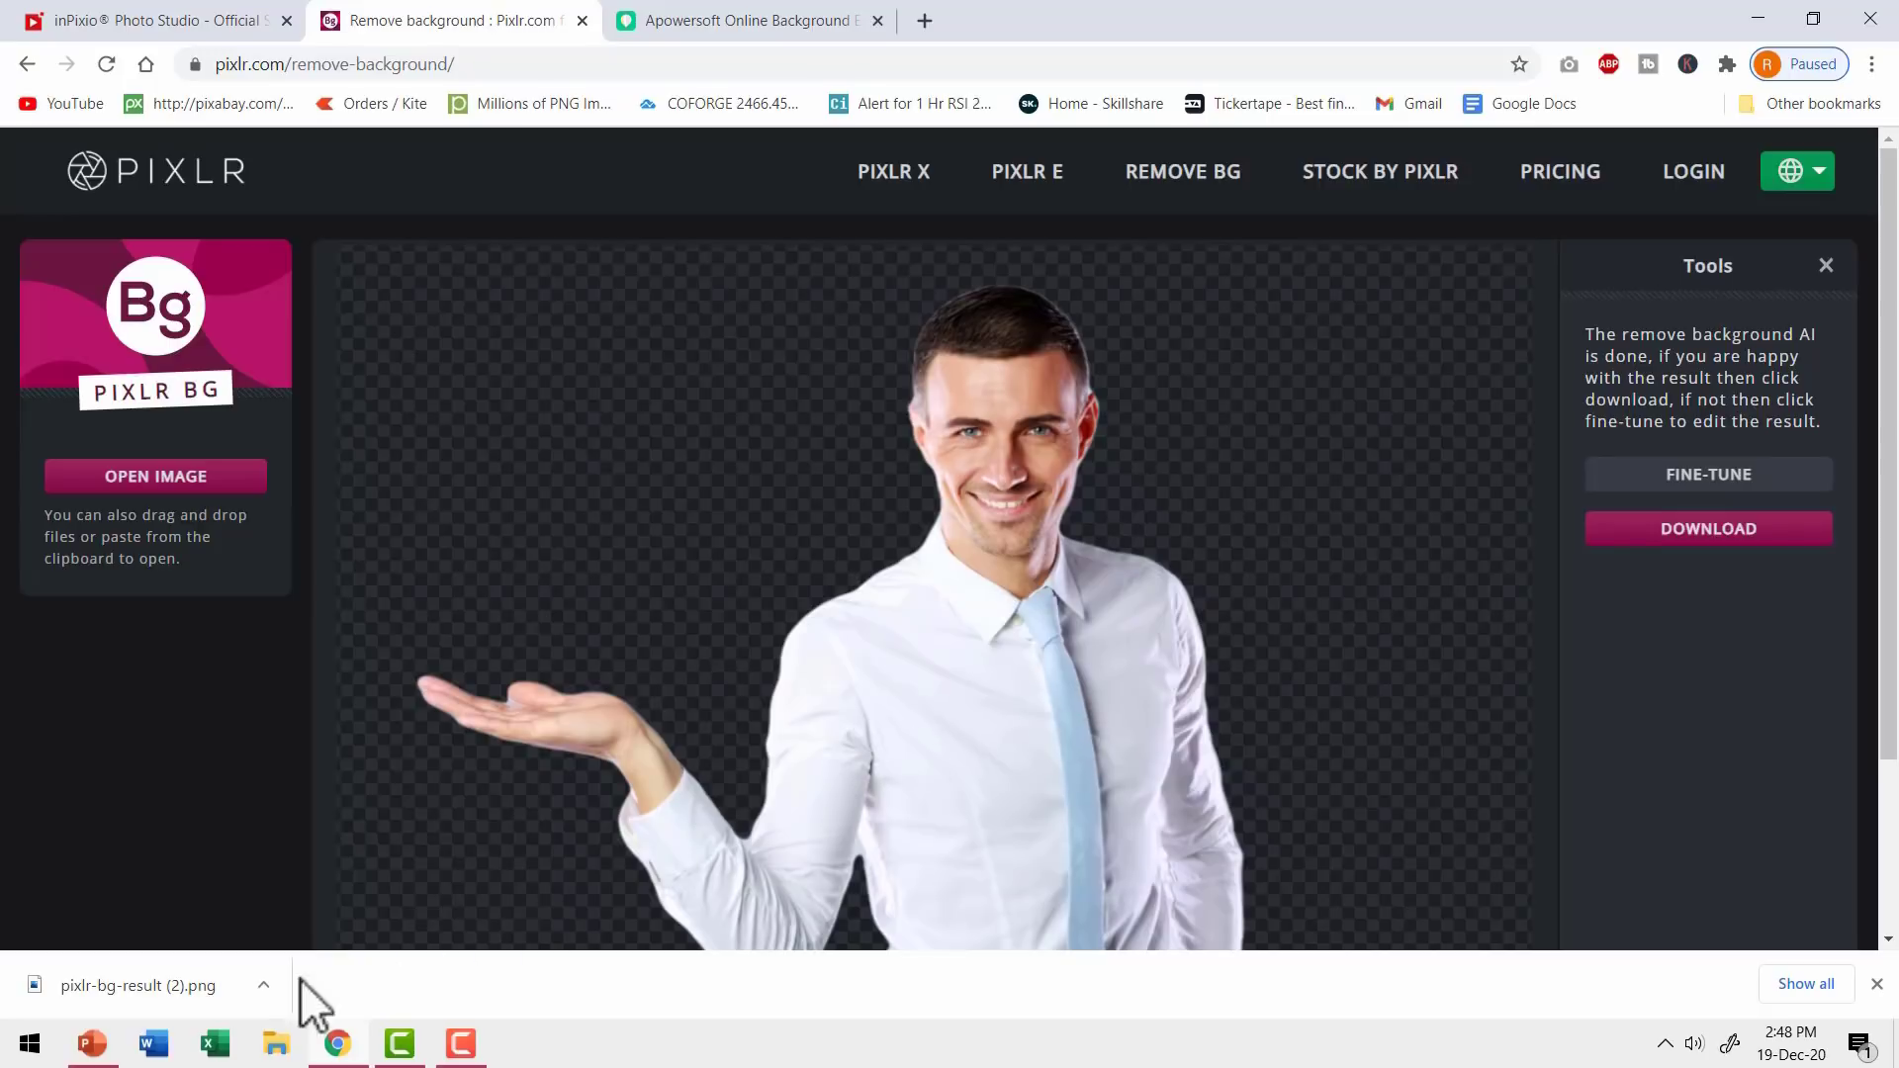
{"action": "left_click", "coordinate": [263, 988]}
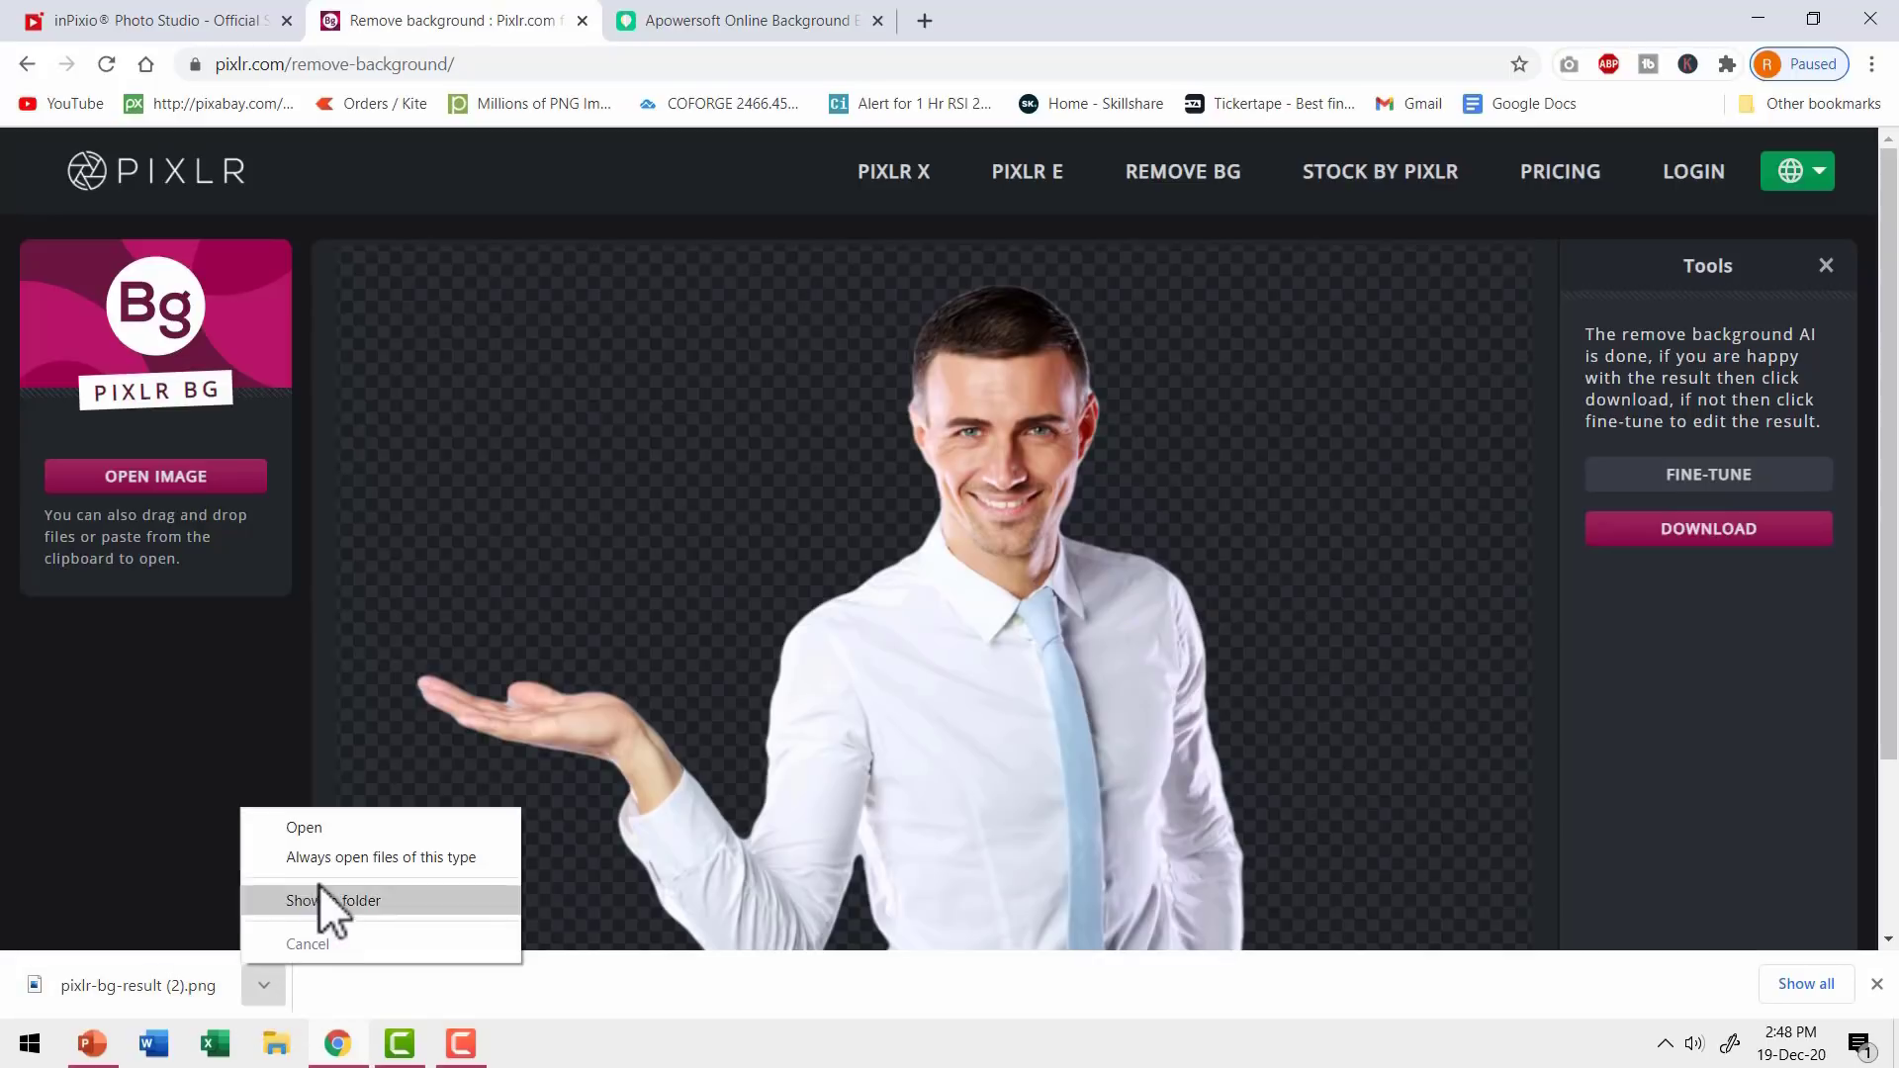
- Copy pixlr-bg-result (2).png from the Downloads folder and return to PowerPoint
{"action": "left_click", "coordinate": [316, 899]}
{"action": "right_click", "coordinate": [386, 368]}
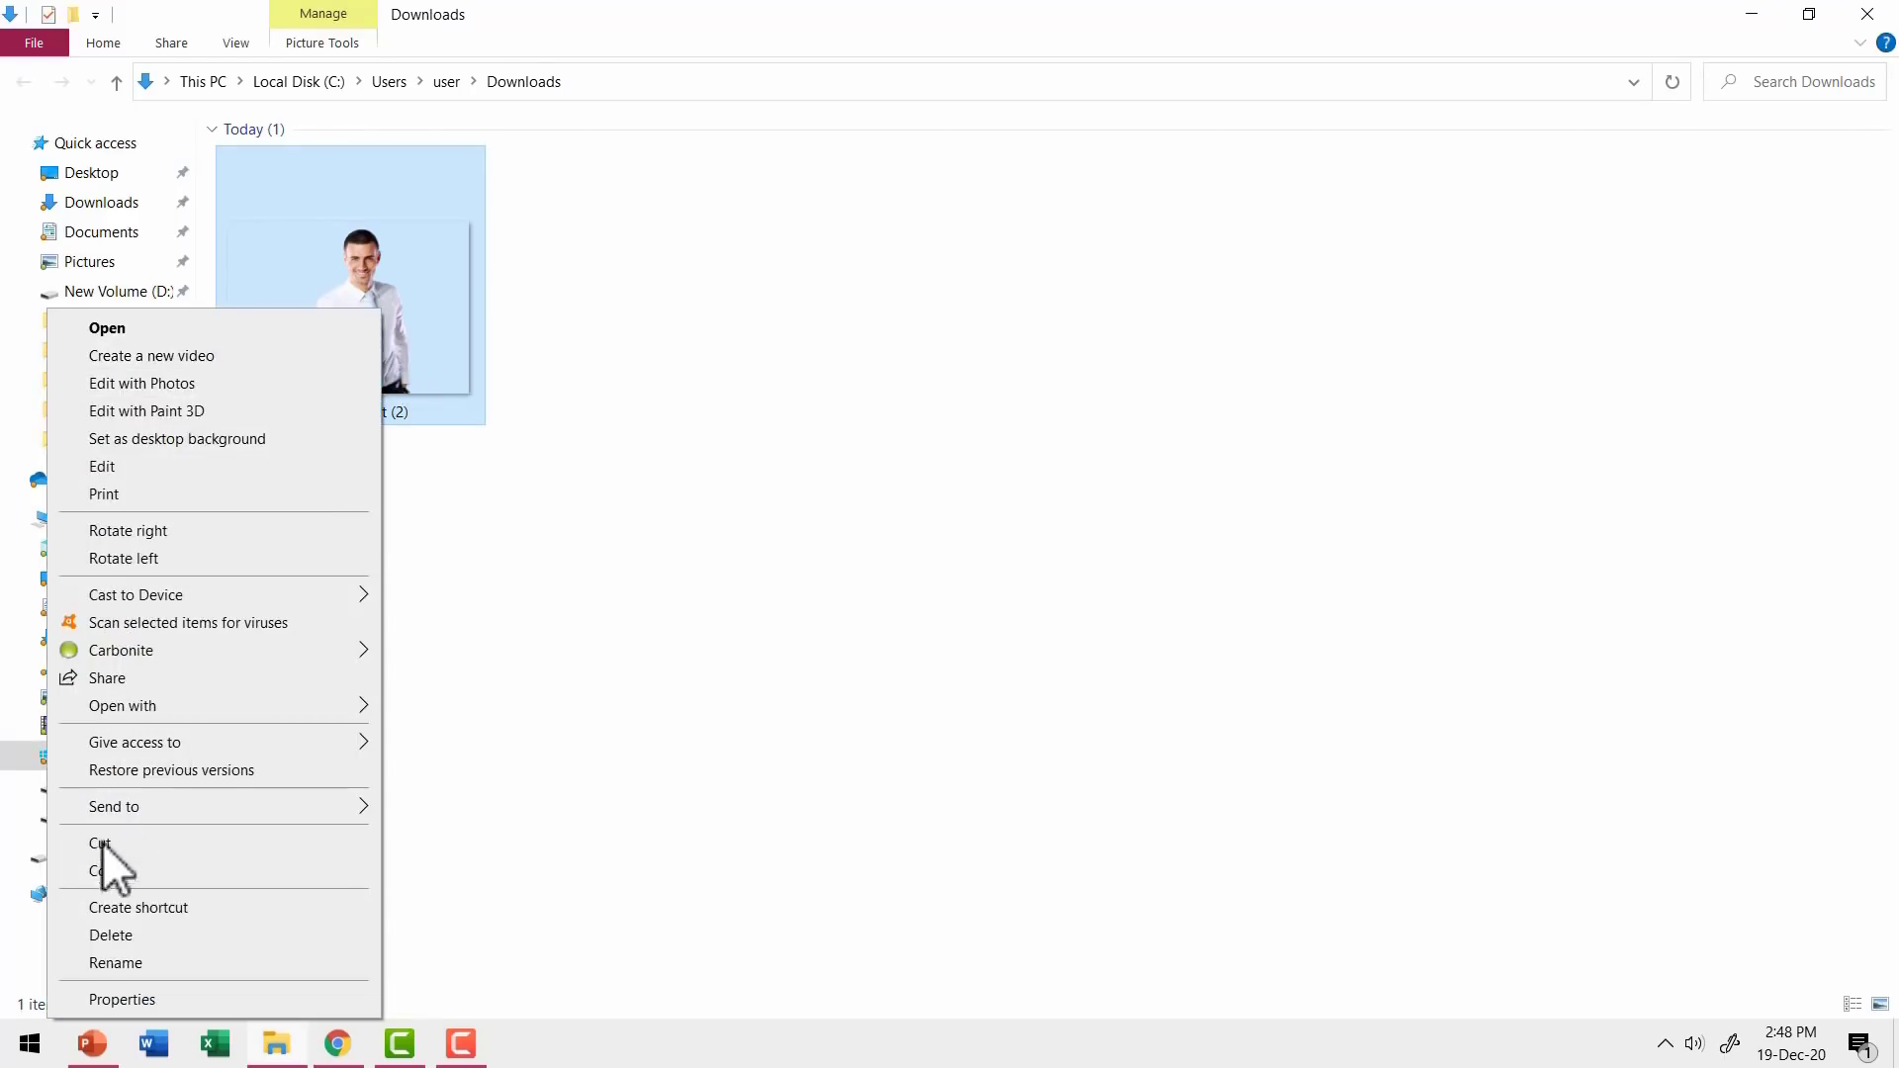
{"action": "left_click", "coordinate": [91, 864]}
{"action": "left_click", "coordinate": [92, 1043]}
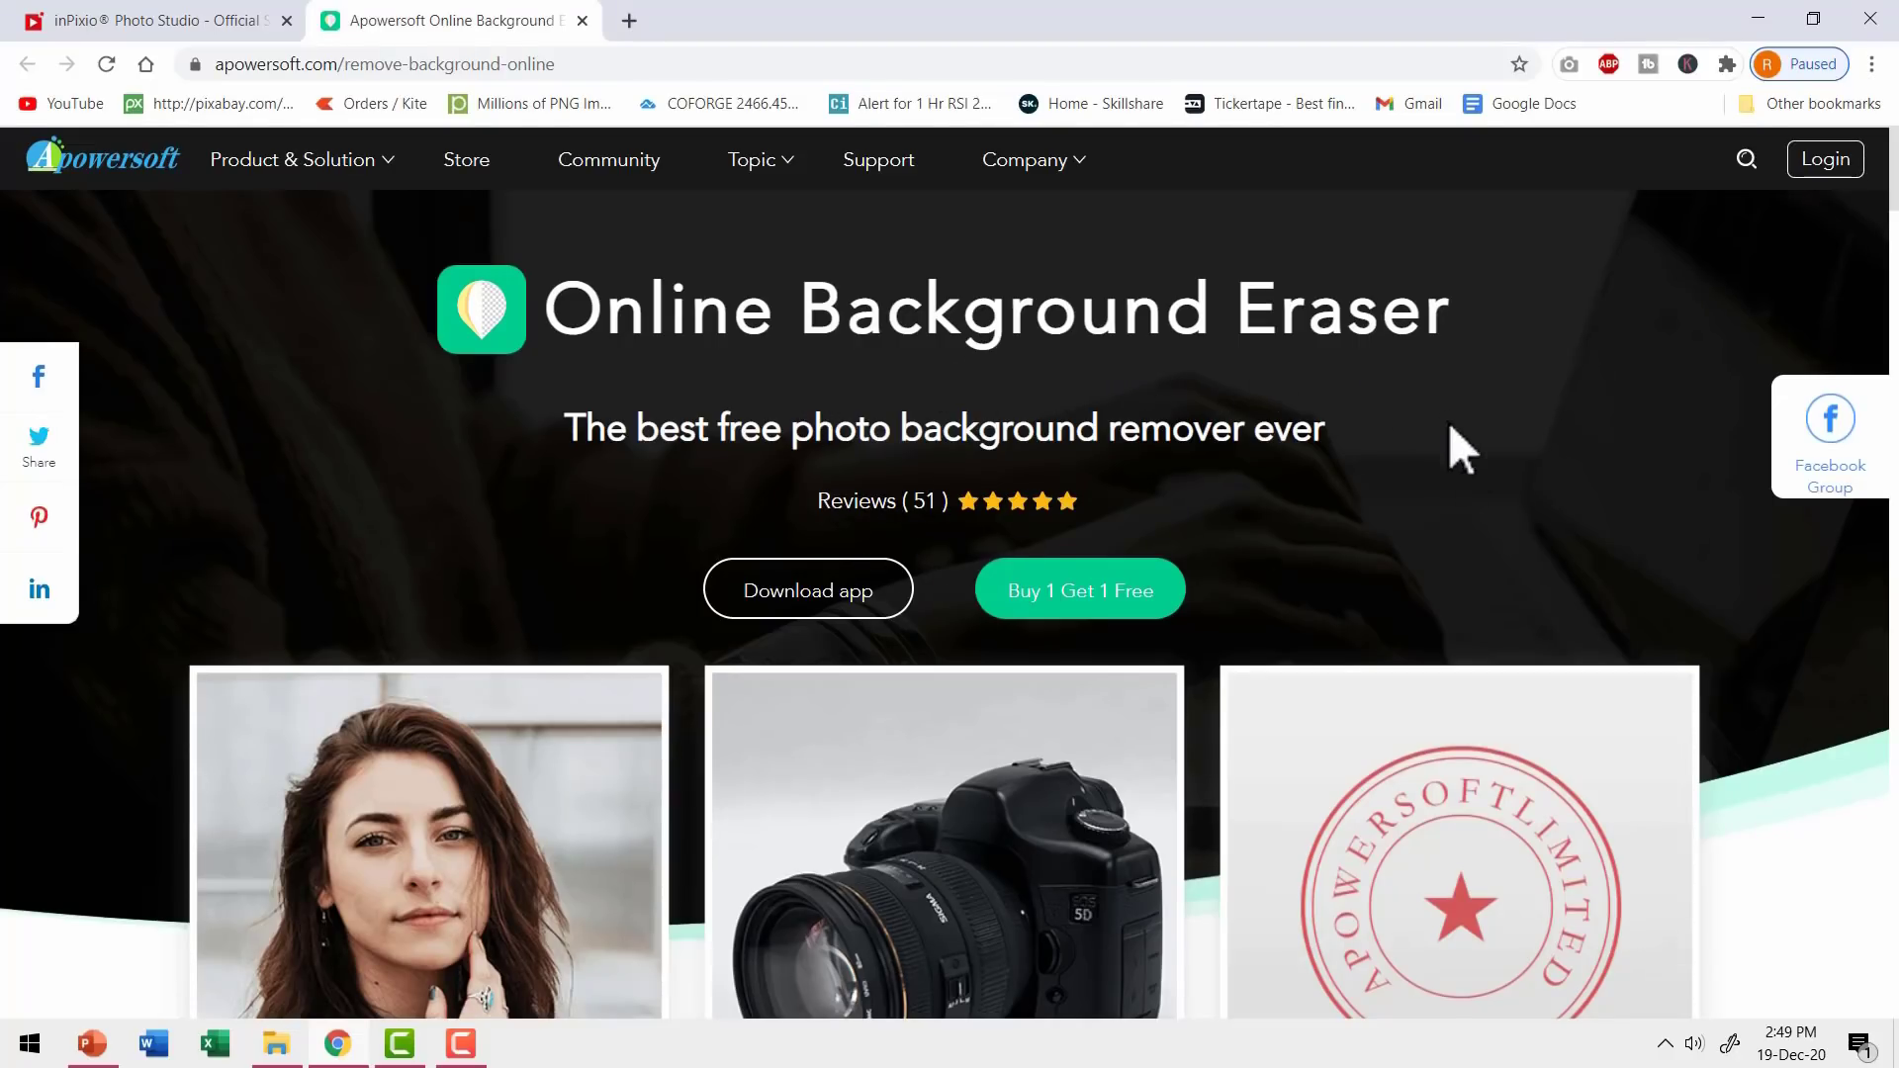
- Run 0o1a8740-2655 through Apowersoft's Recognize people only eraser and download the transparent cutout
{"action": "scroll", "coordinate": [1459, 471], "scroll_direction": "down", "scroll_amount": 4}
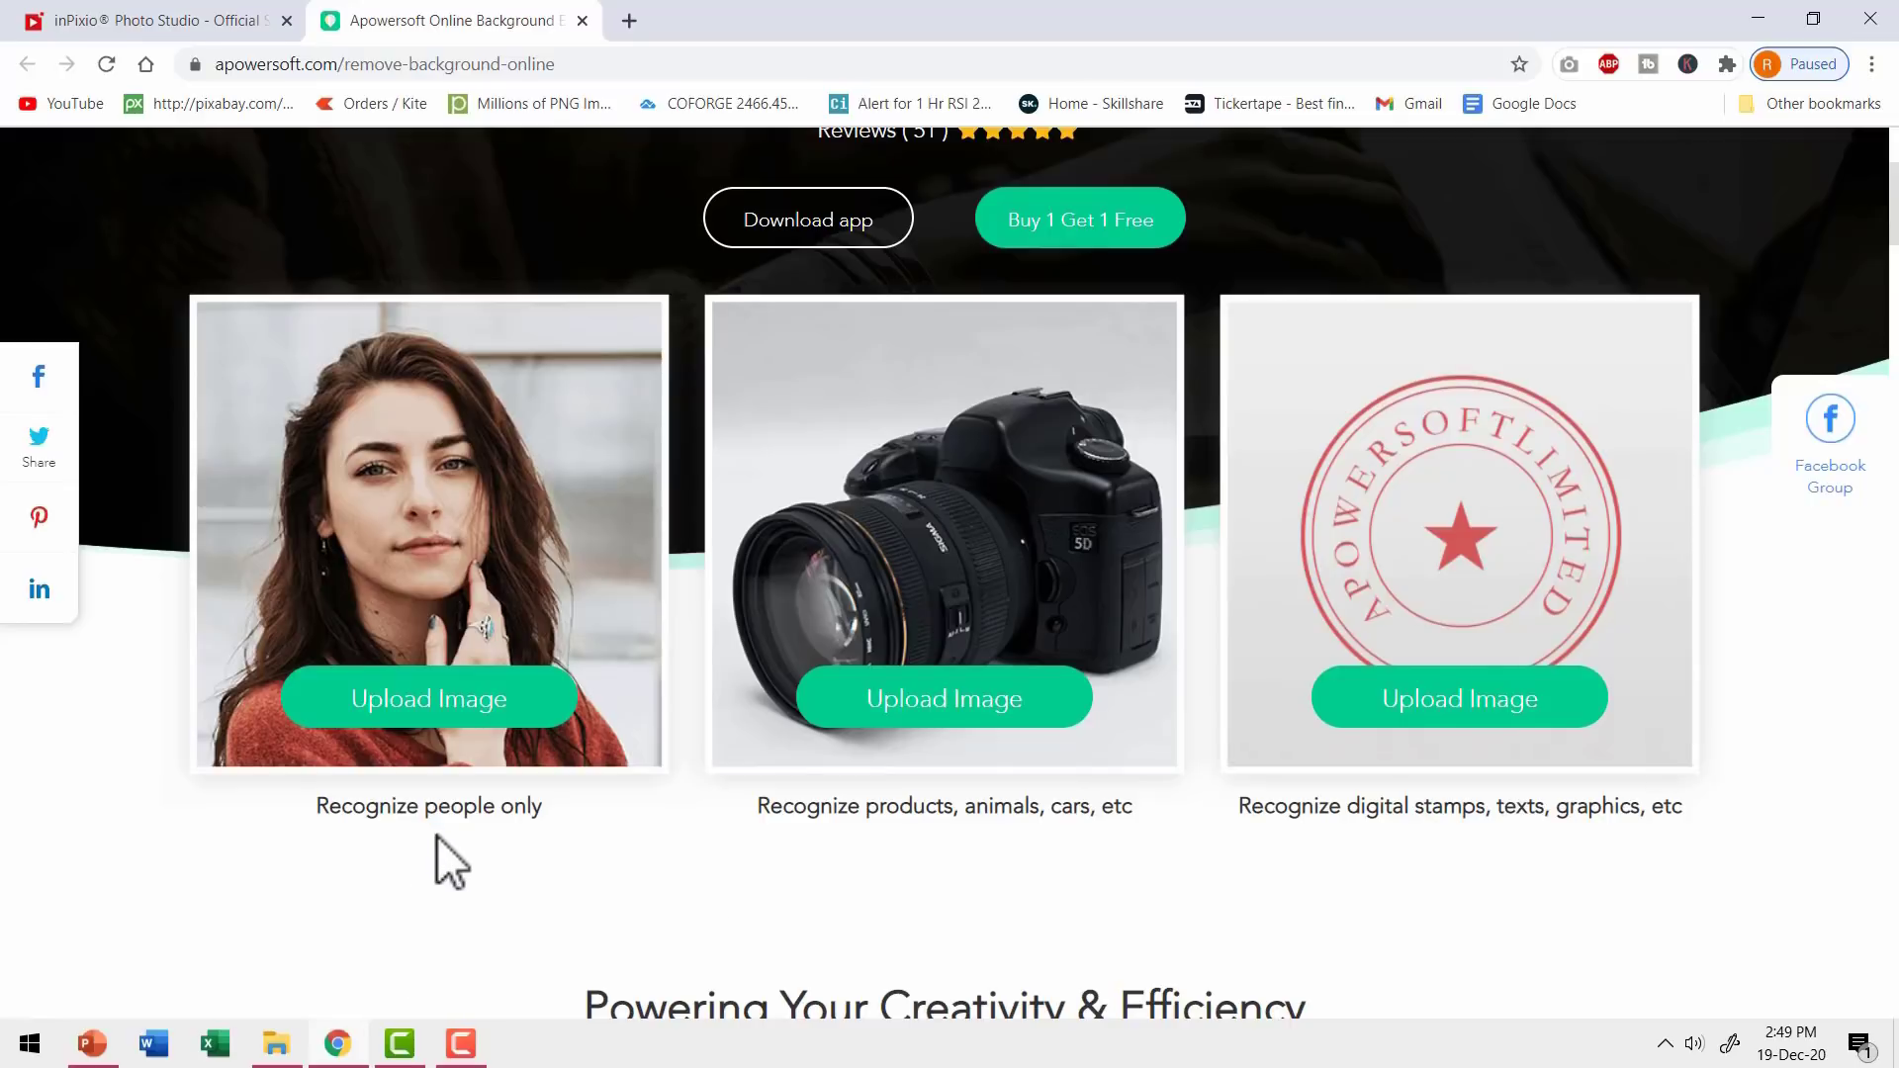
{"action": "left_click", "coordinate": [437, 734]}
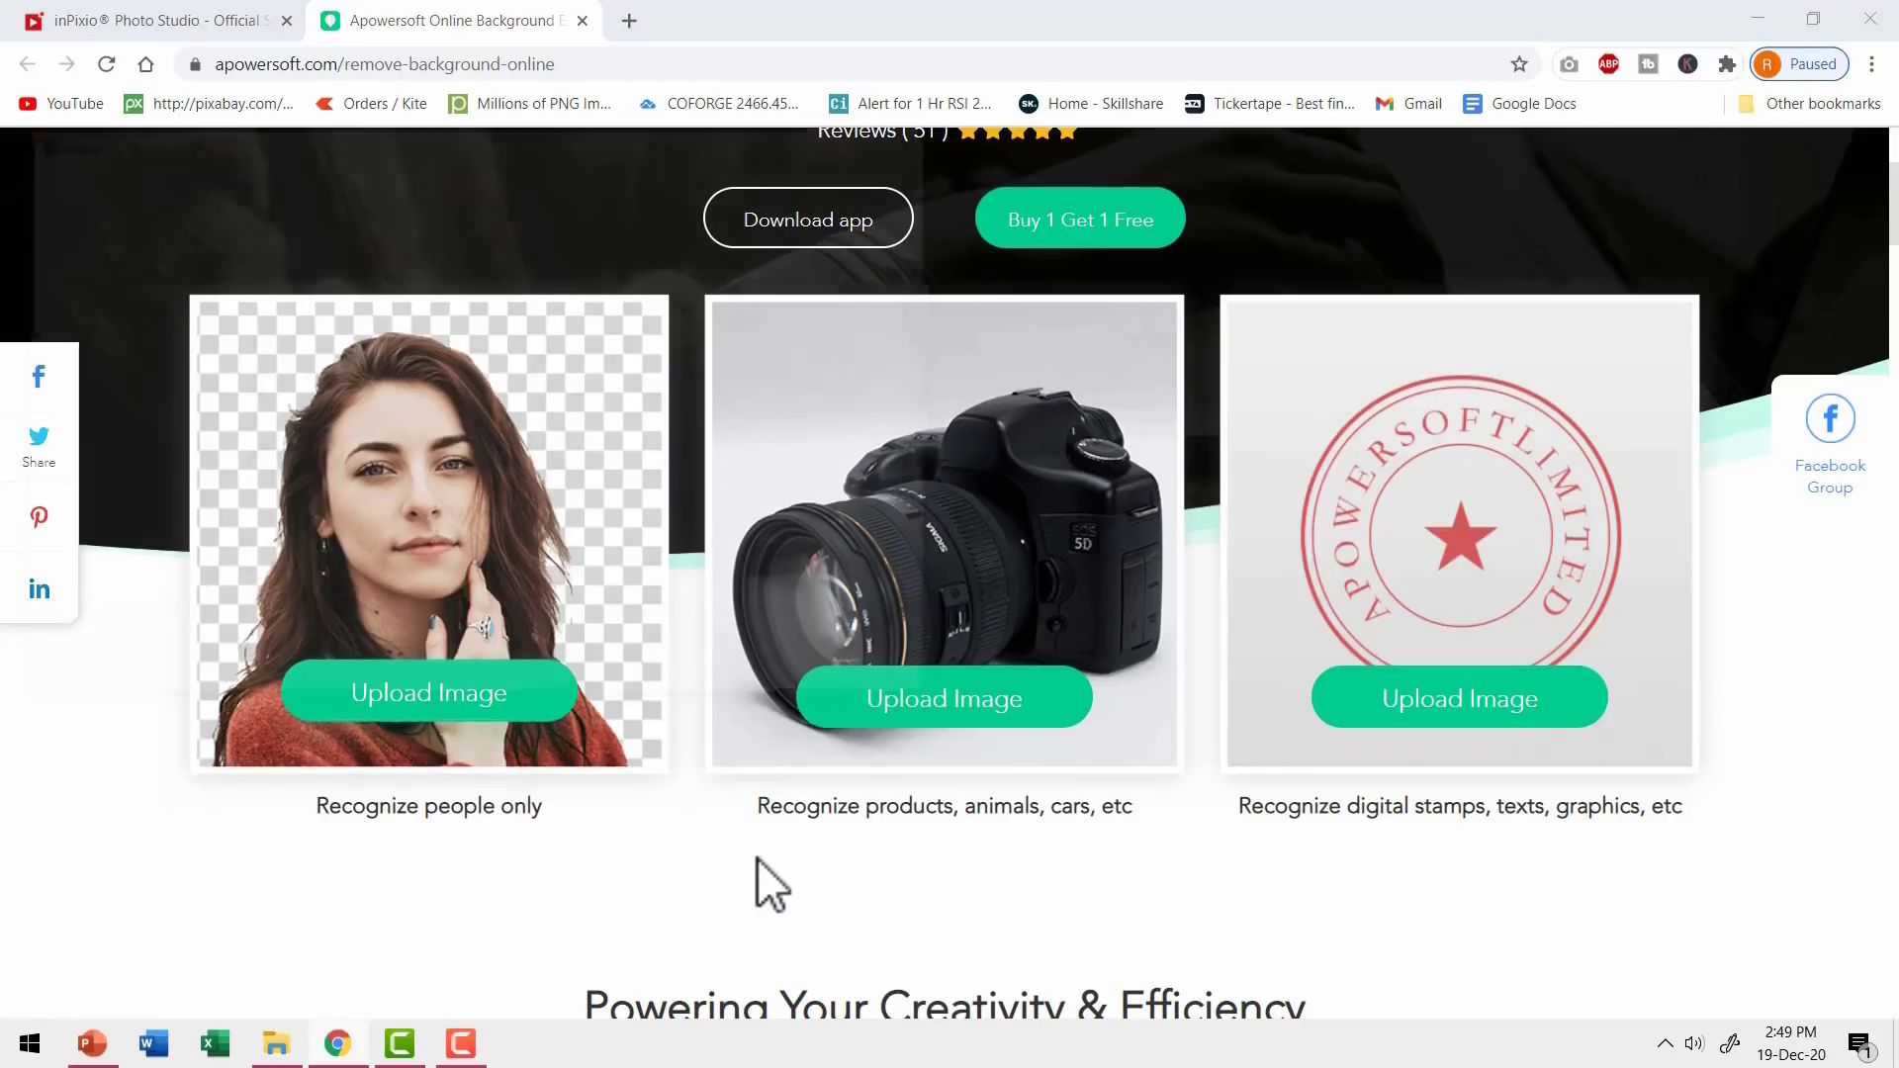
{"action": "left_click", "coordinate": [287, 489]}
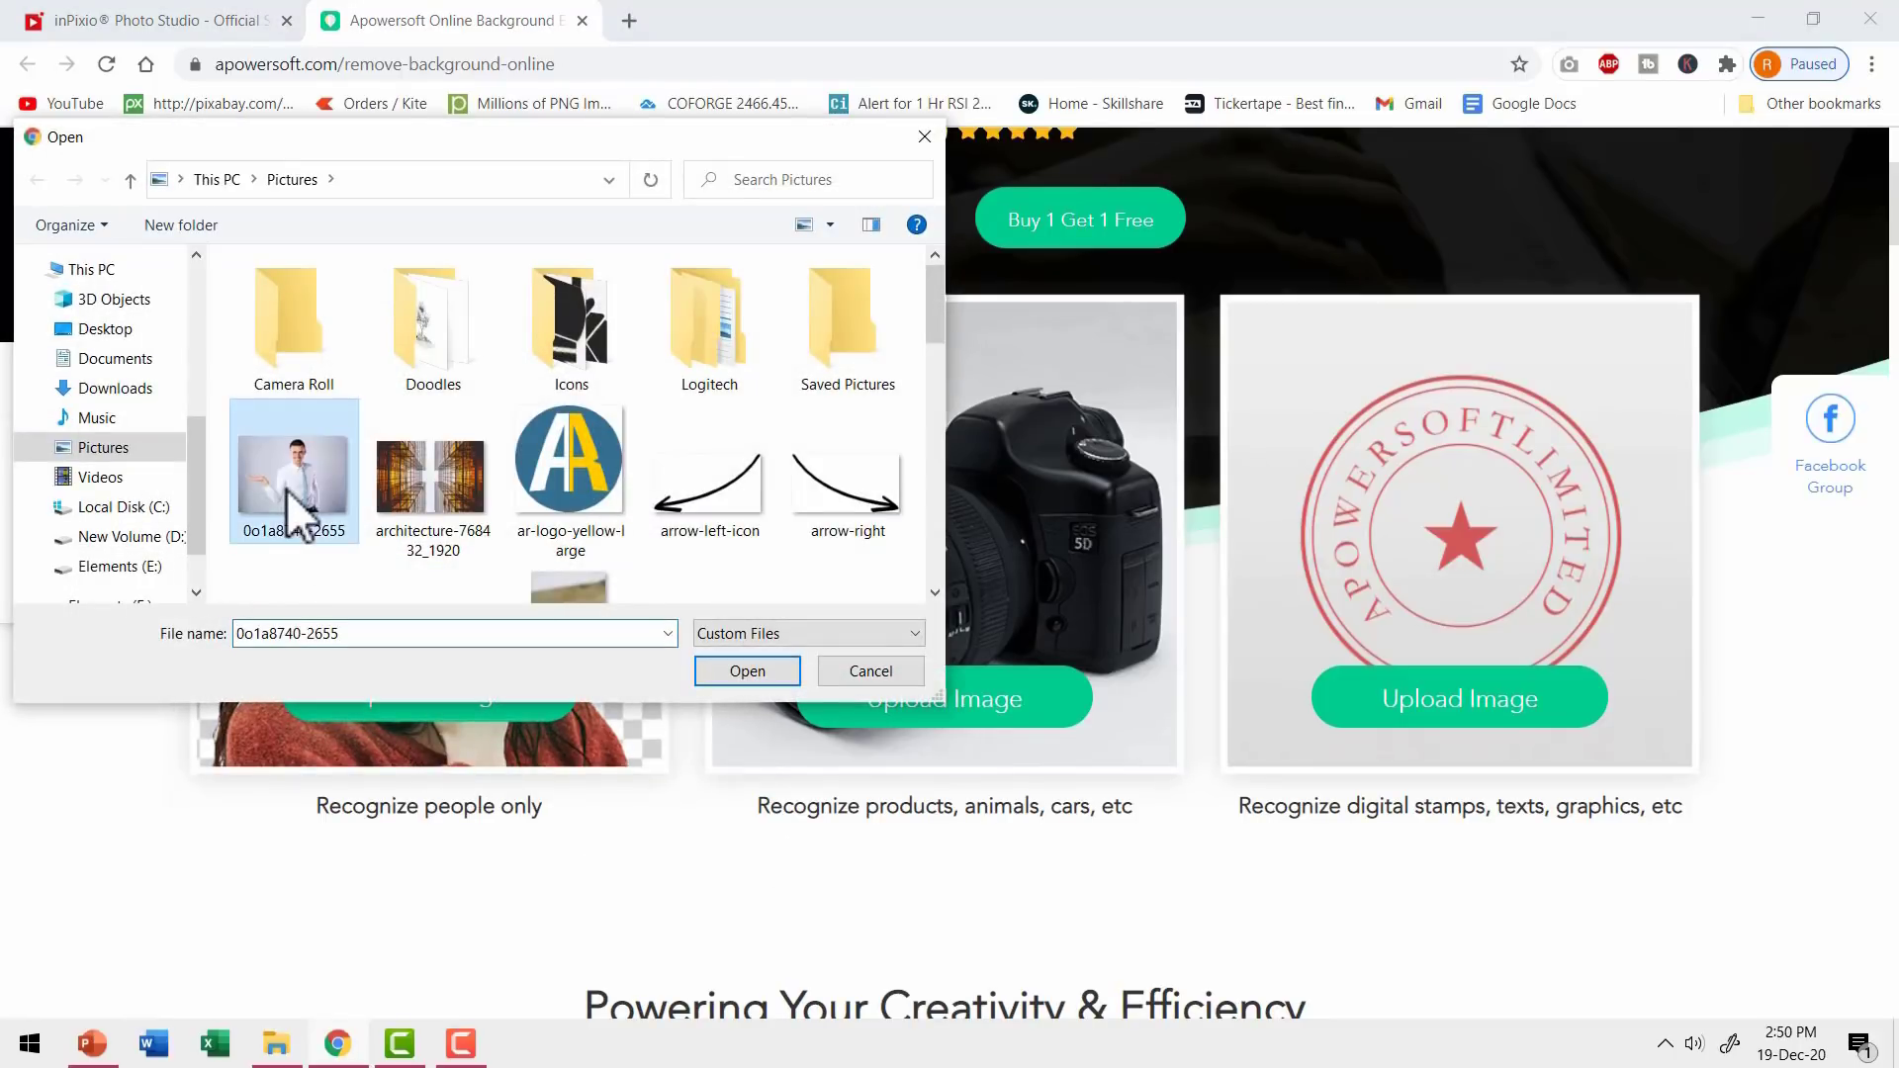
{"action": "left_click", "coordinate": [709, 682]}
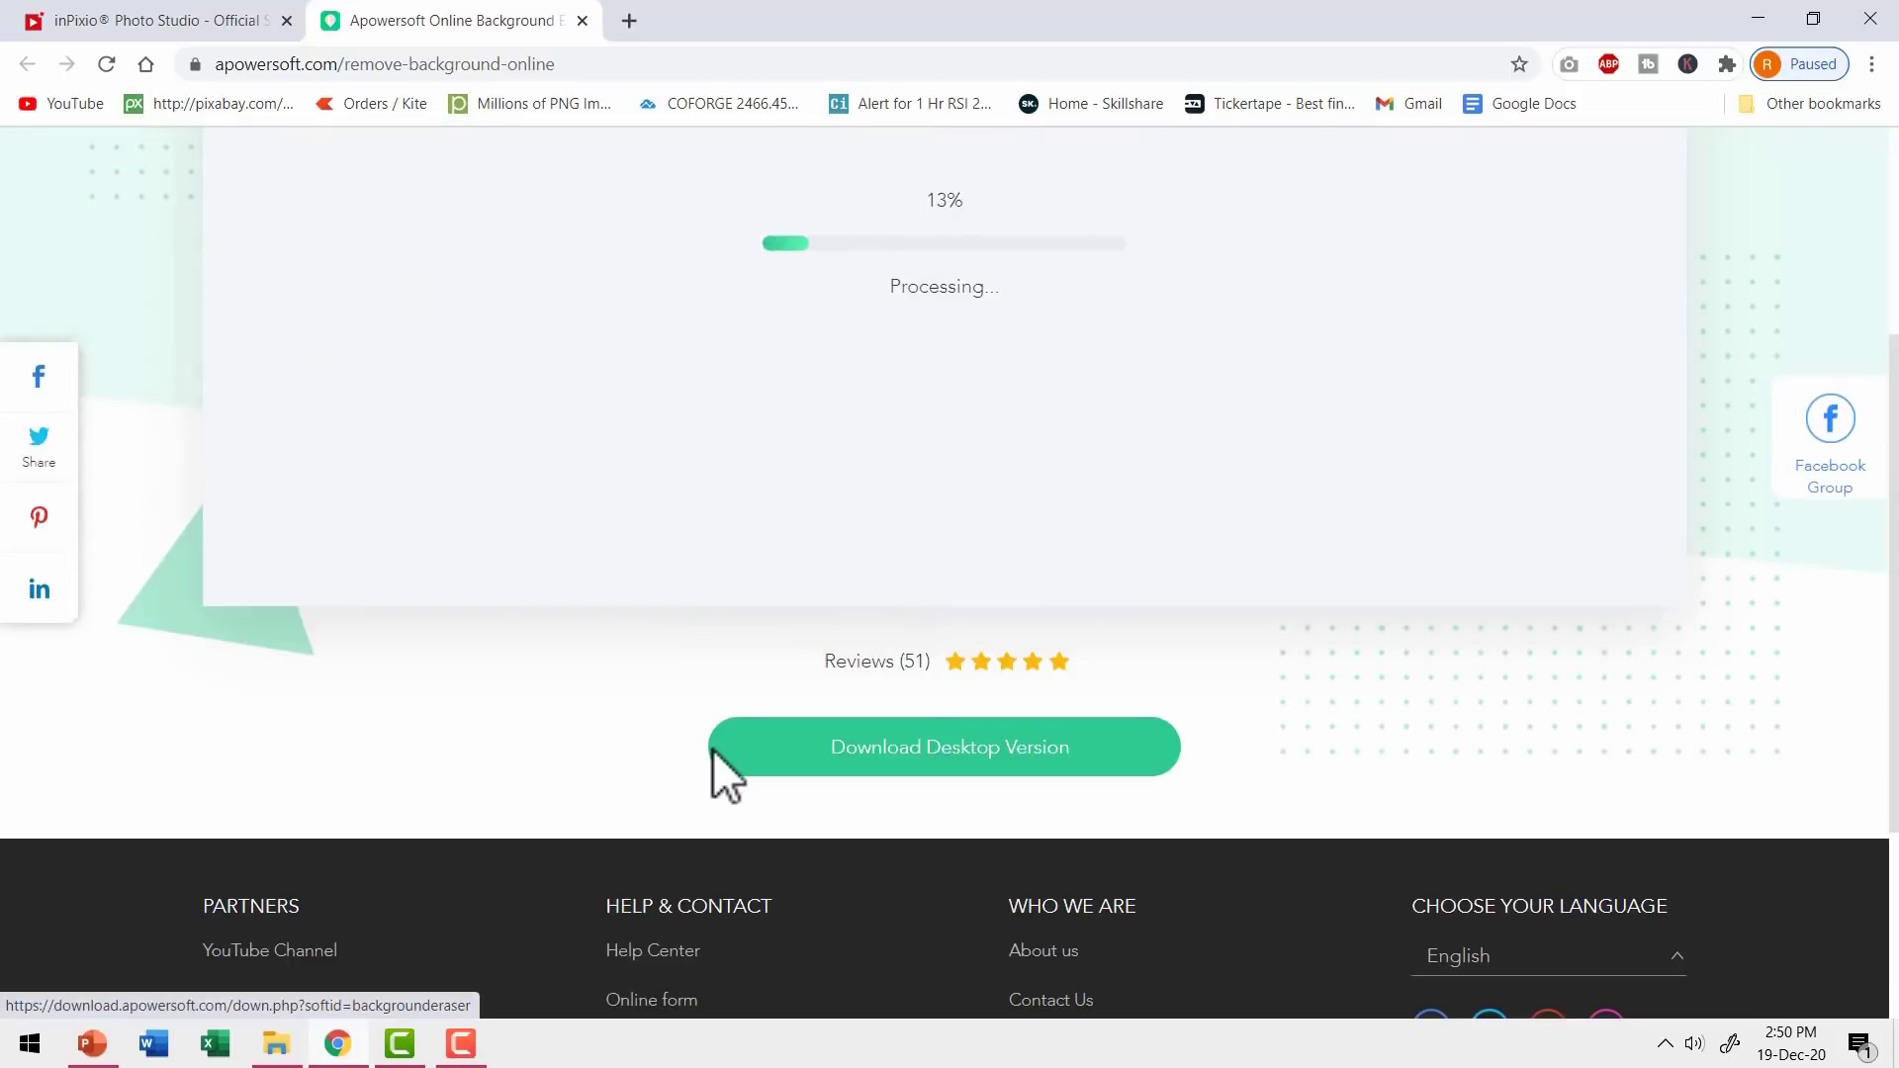
{"action": "scroll", "coordinate": [1418, 703], "scroll_direction": "up", "scroll_amount": 1}
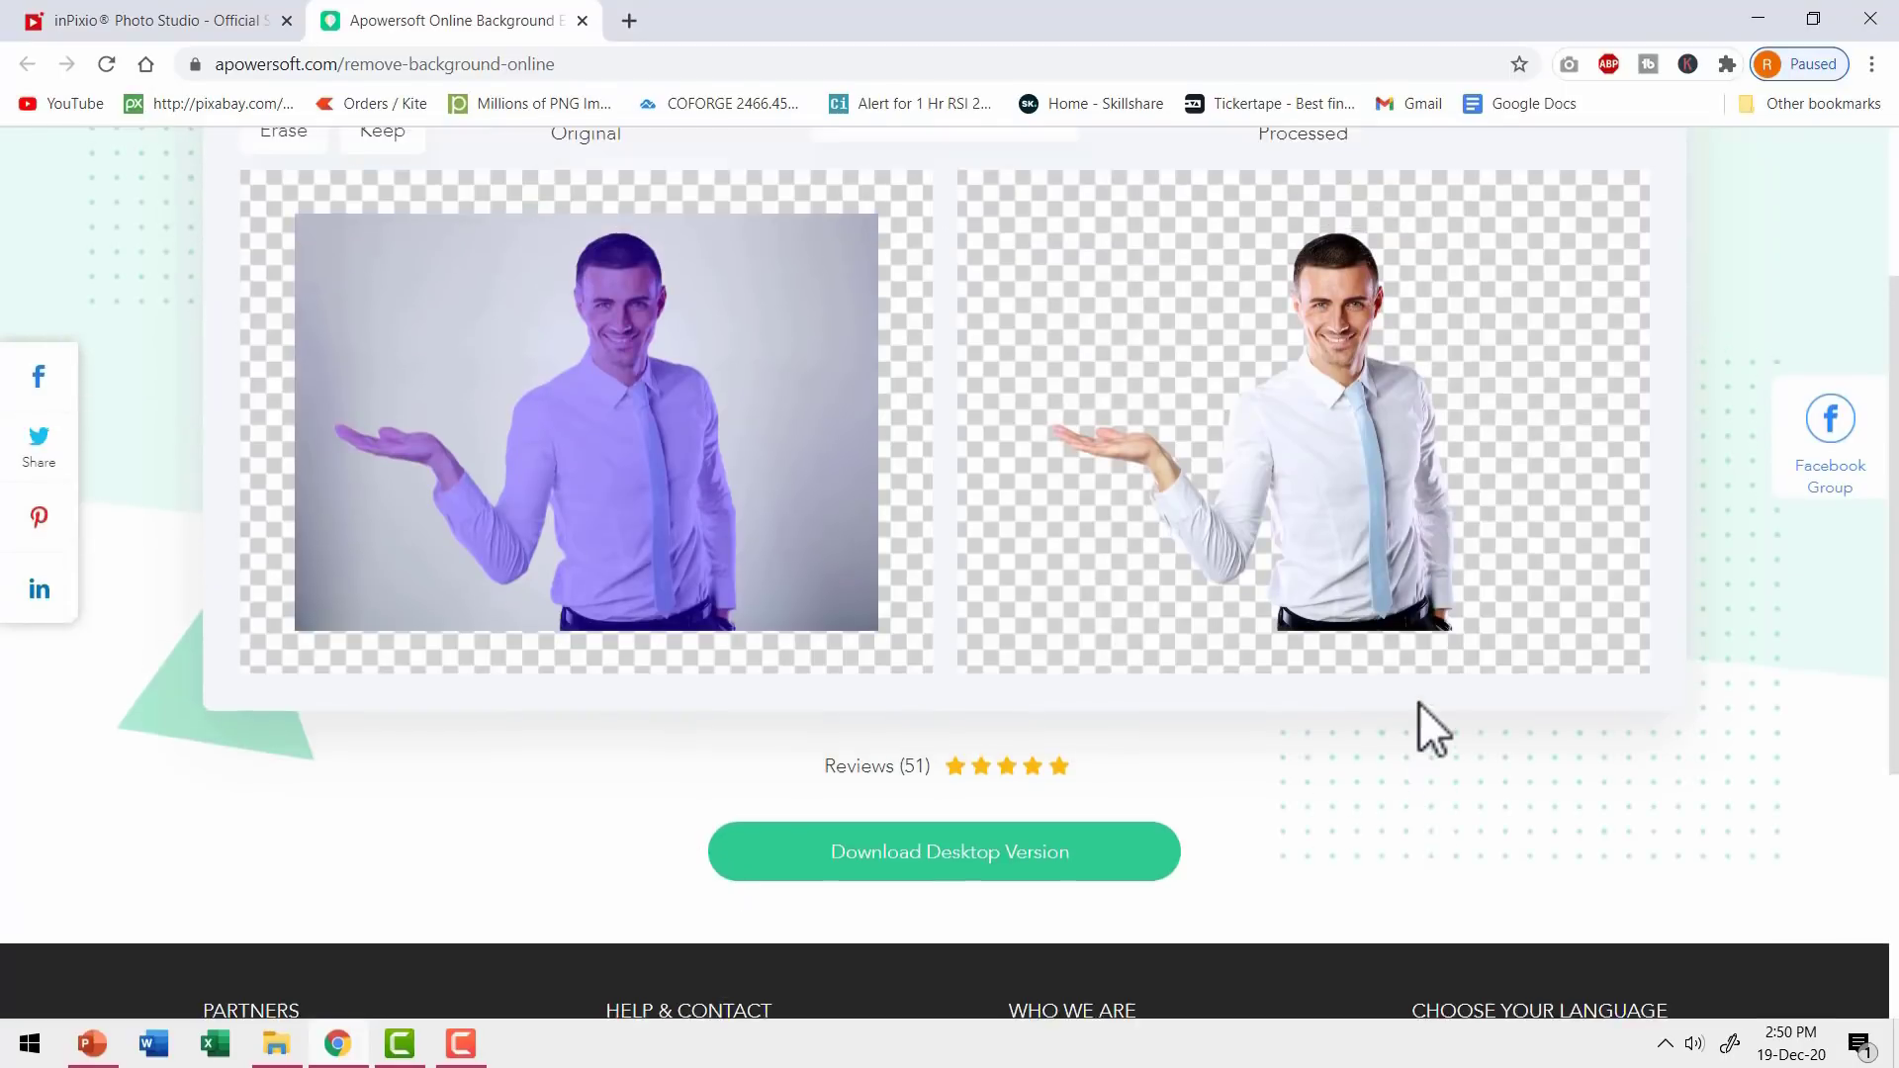
{"action": "scroll", "coordinate": [1419, 702], "scroll_direction": "up", "scroll_amount": 1}
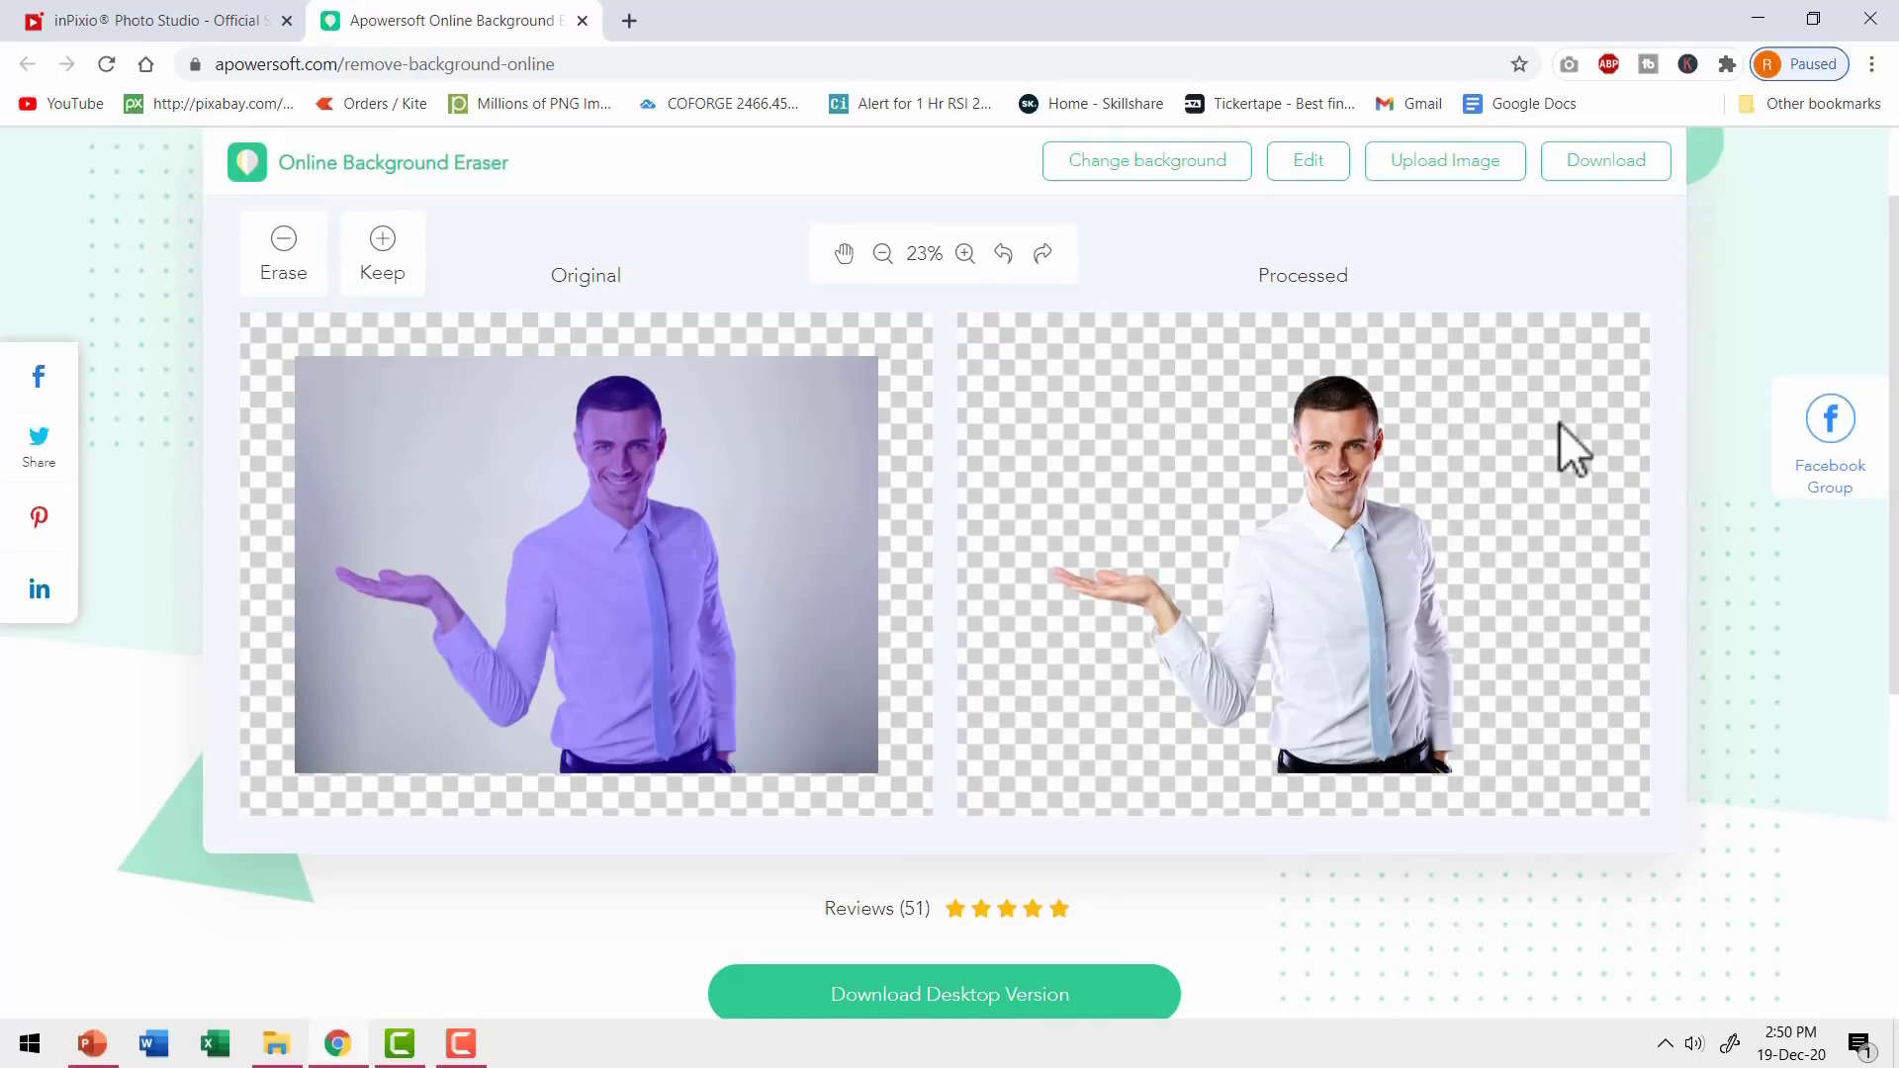
{"action": "left_click", "coordinate": [1618, 170]}
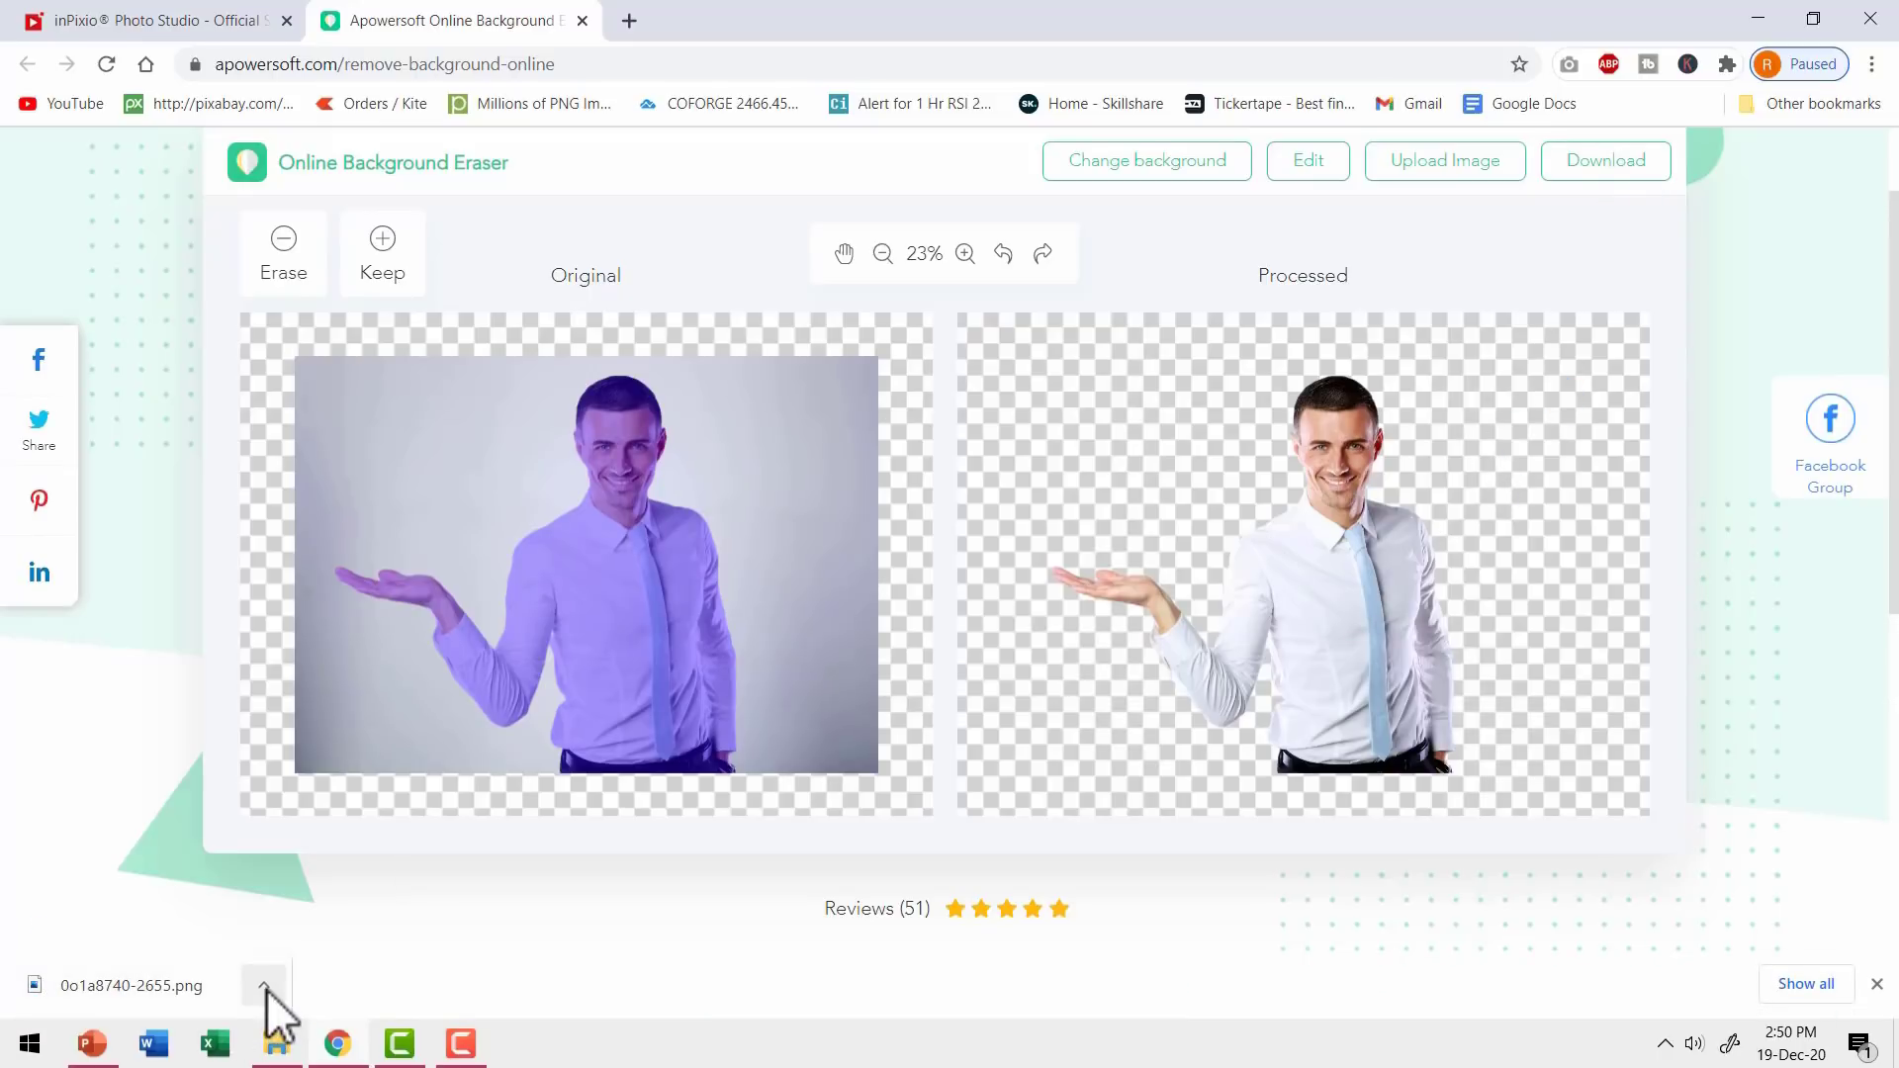
- Reveal 0o1a8740-2655.png in the Downloads folder and copy the file
{"action": "left_click", "coordinate": [281, 982]}
{"action": "left_click", "coordinate": [360, 902]}
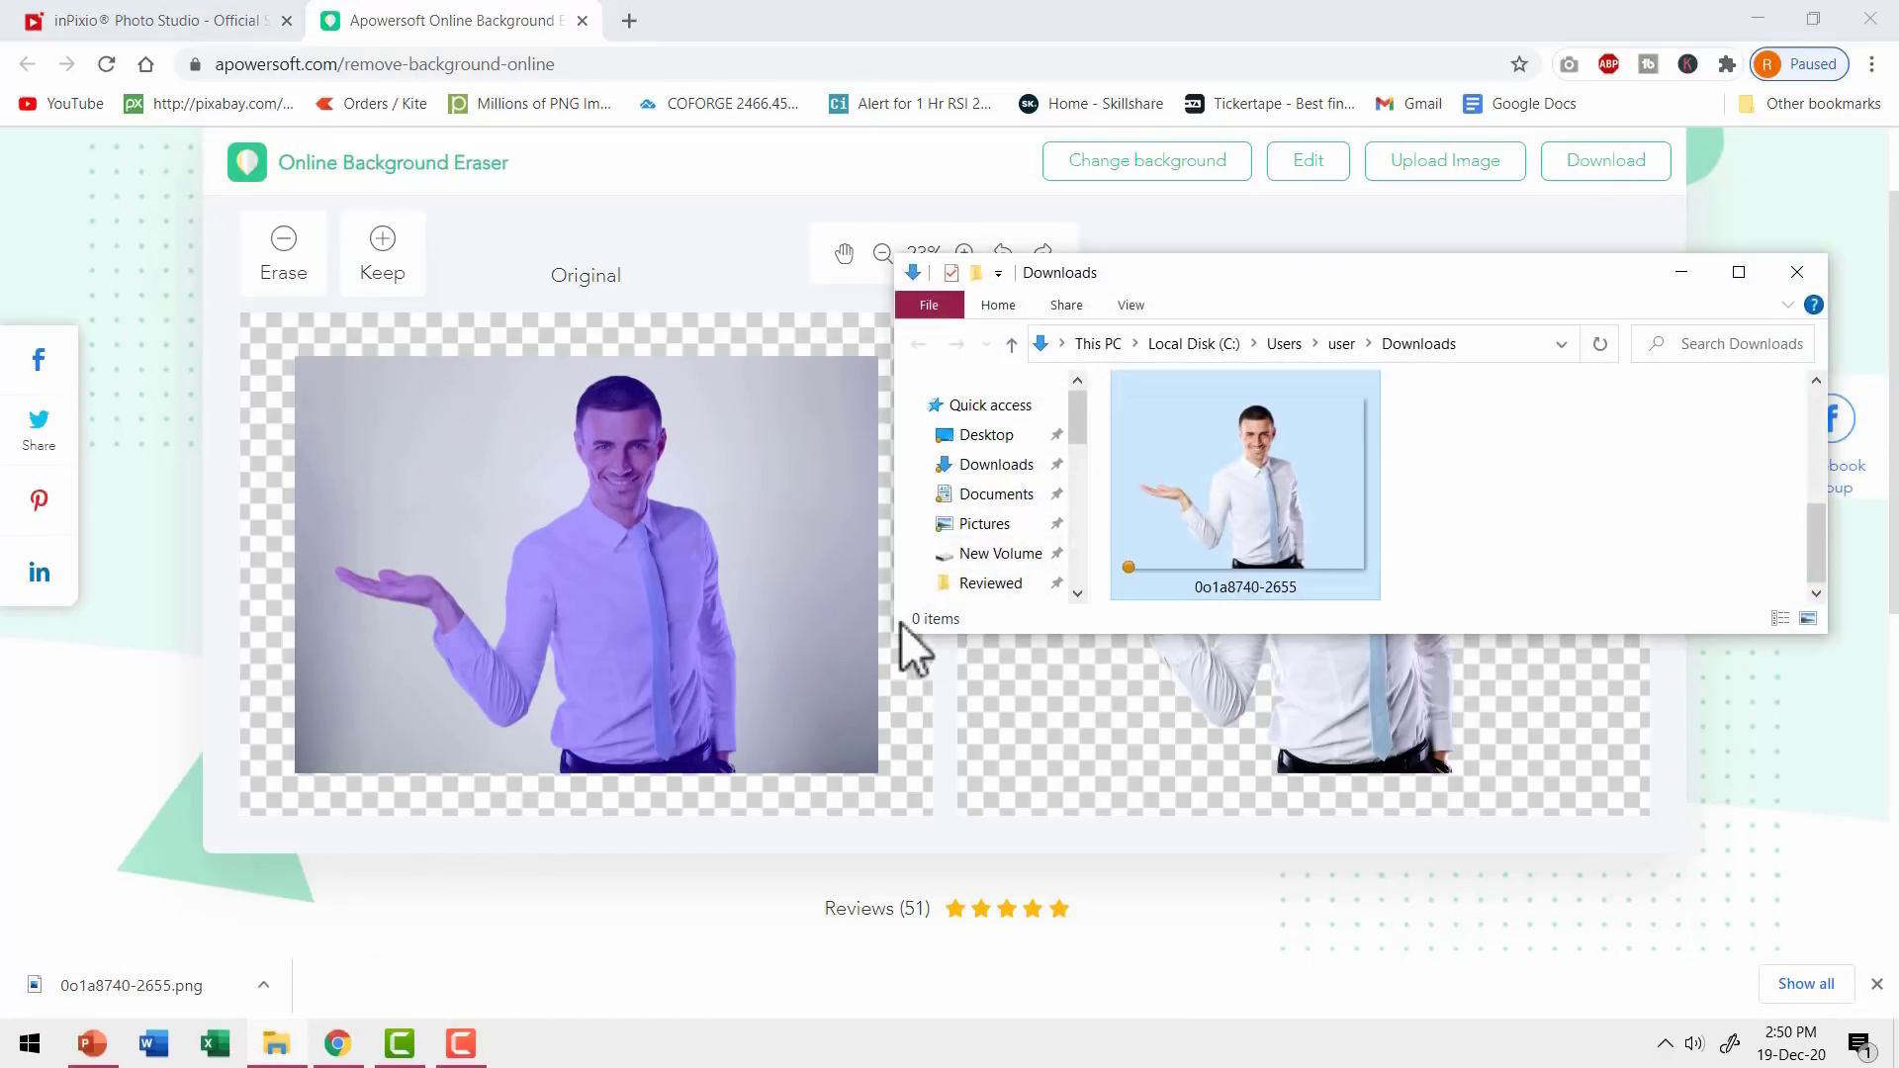
{"action": "right_click", "coordinate": [1232, 482]}
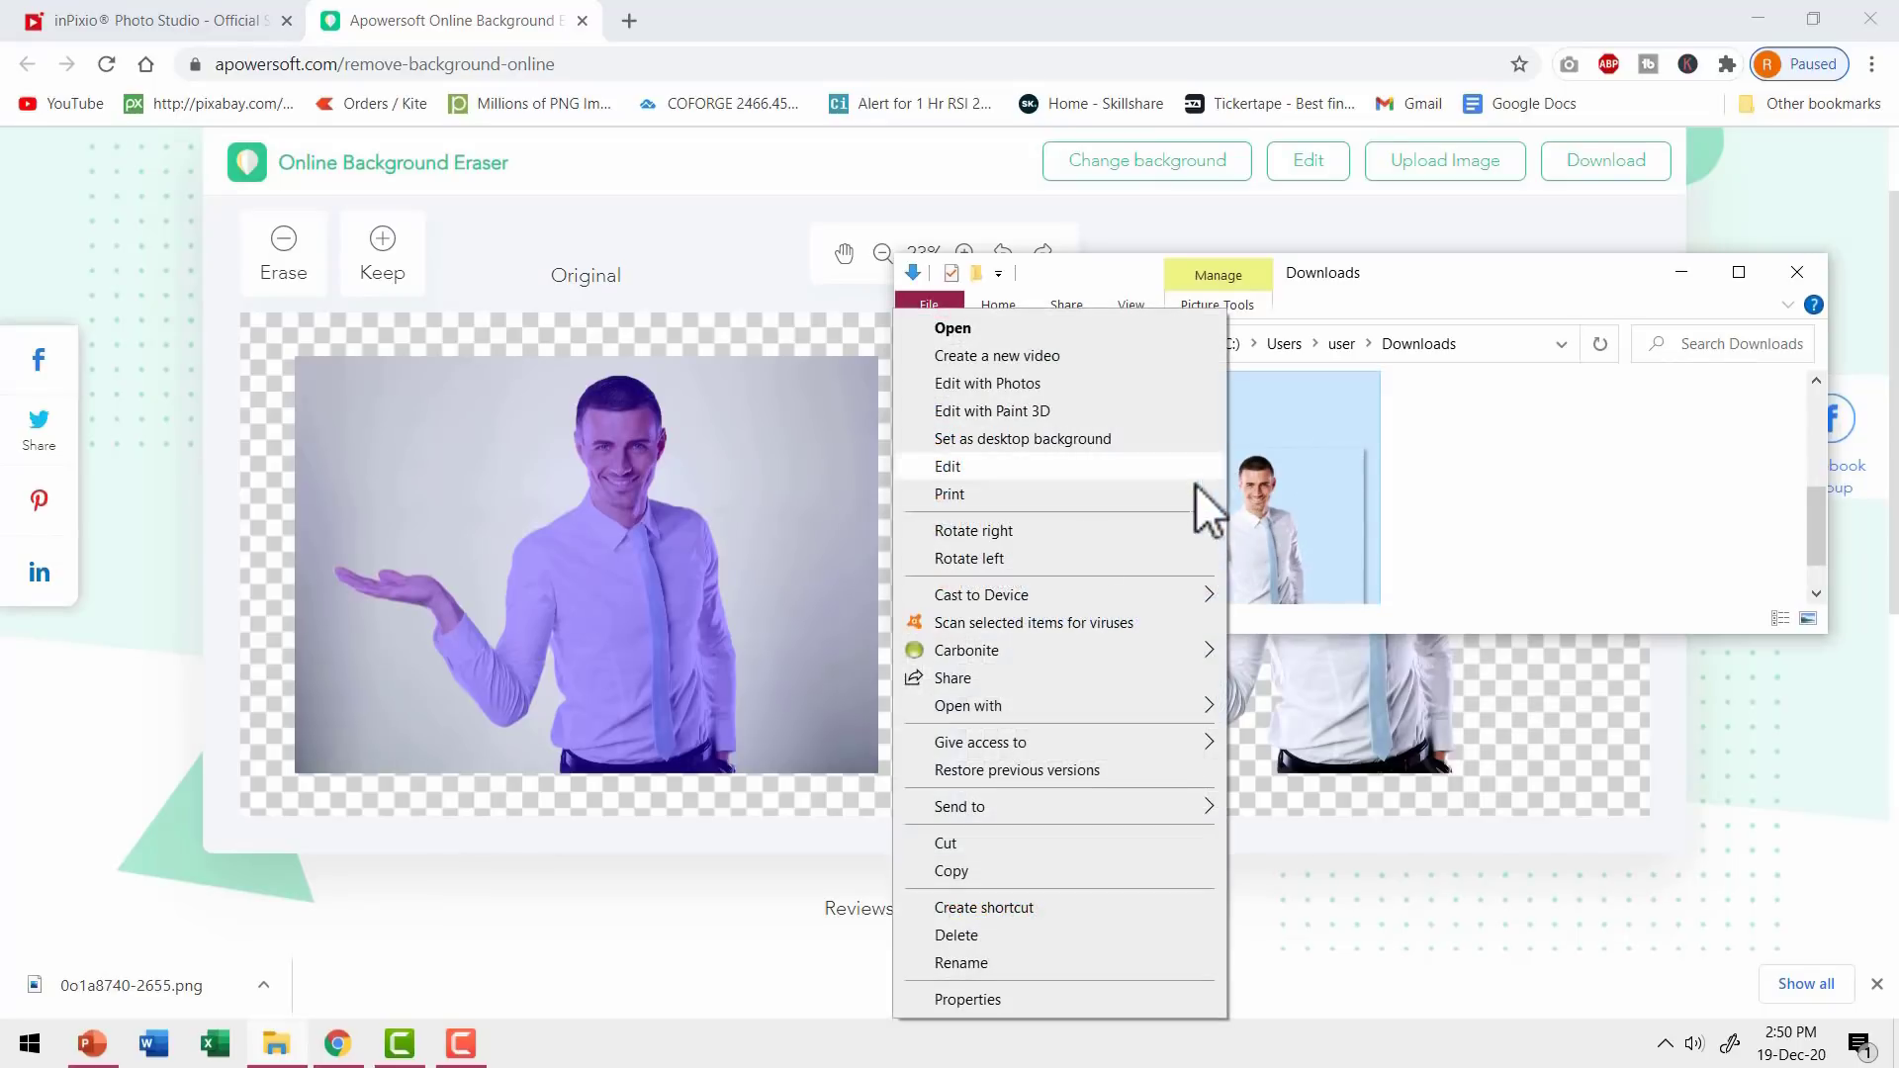
{"action": "left_click", "coordinate": [951, 871]}
{"action": "left_click", "coordinate": [692, 849]}
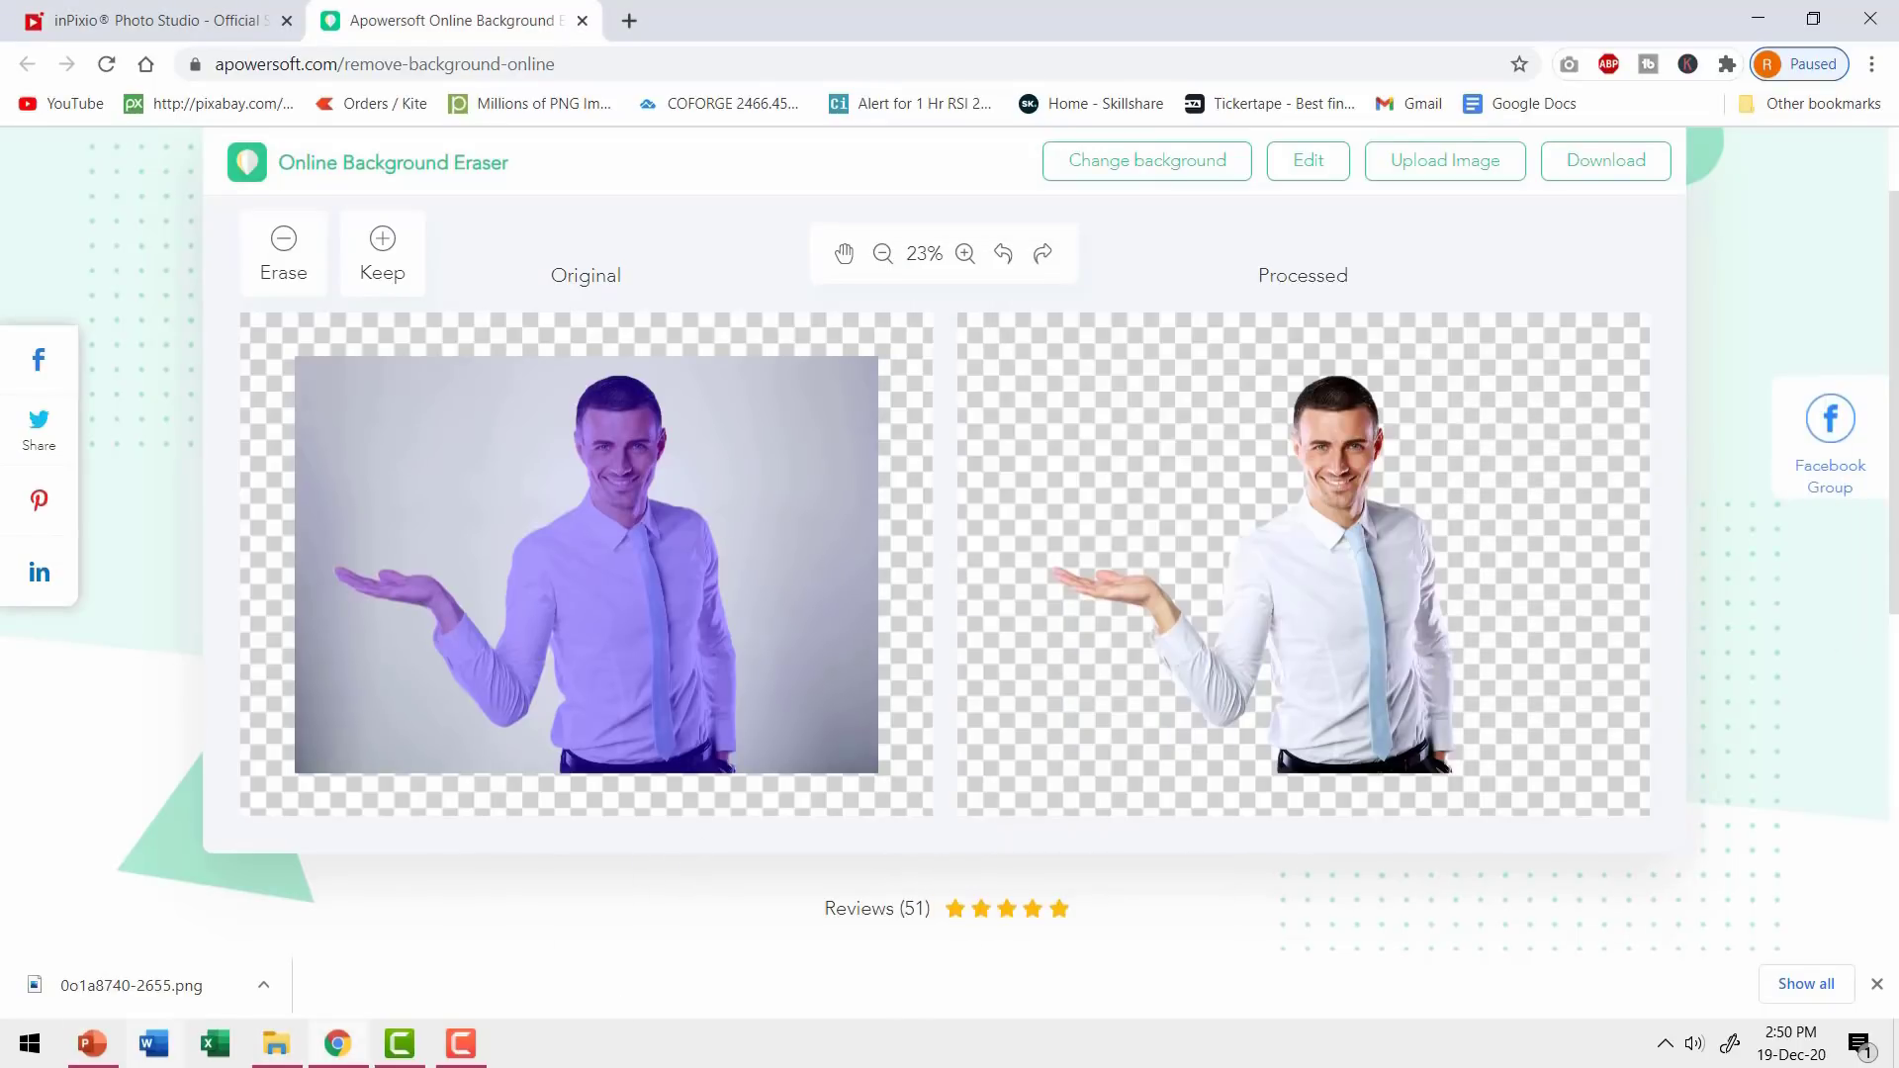
- Paste the Apowersoft cutout of the man onto the dark PowerPoint slide via Paste Options
{"action": "left_click", "coordinate": [92, 1044]}
{"action": "right_click", "coordinate": [761, 653]}
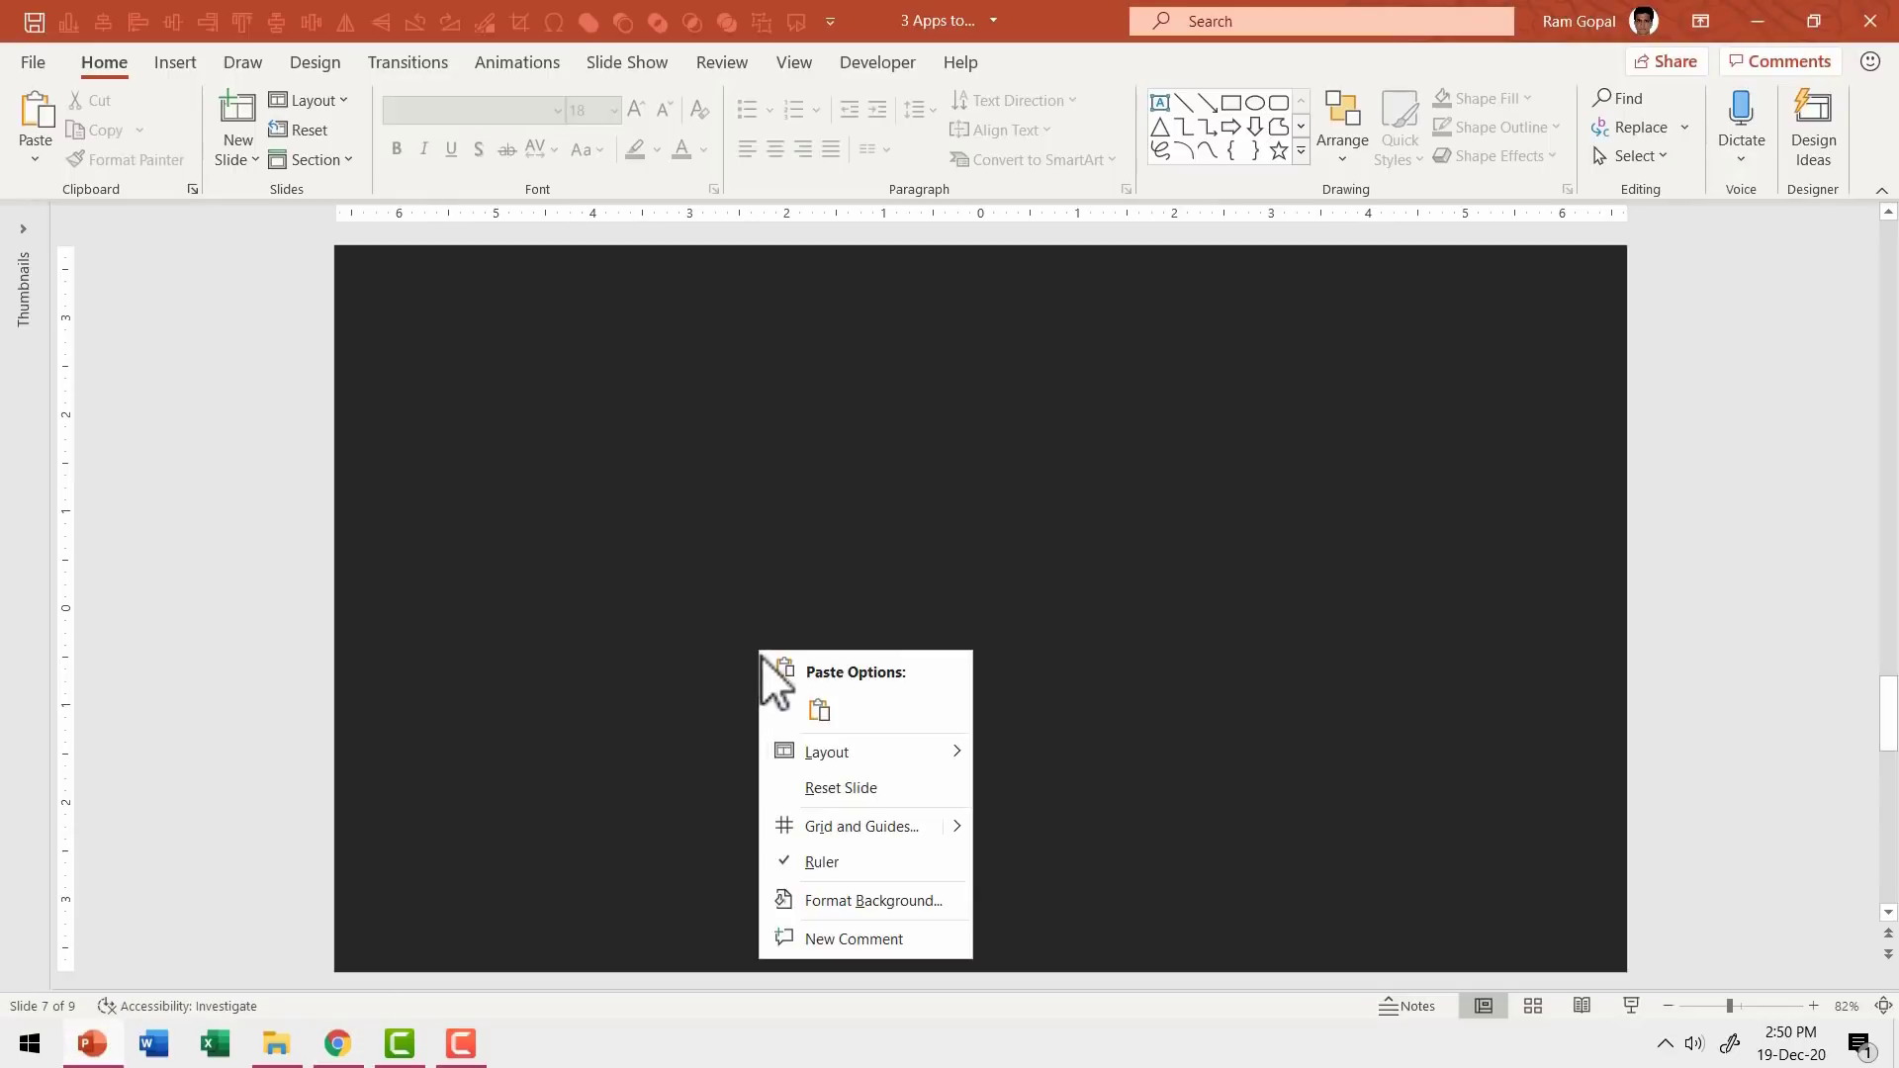
{"action": "left_click", "coordinate": [817, 713]}
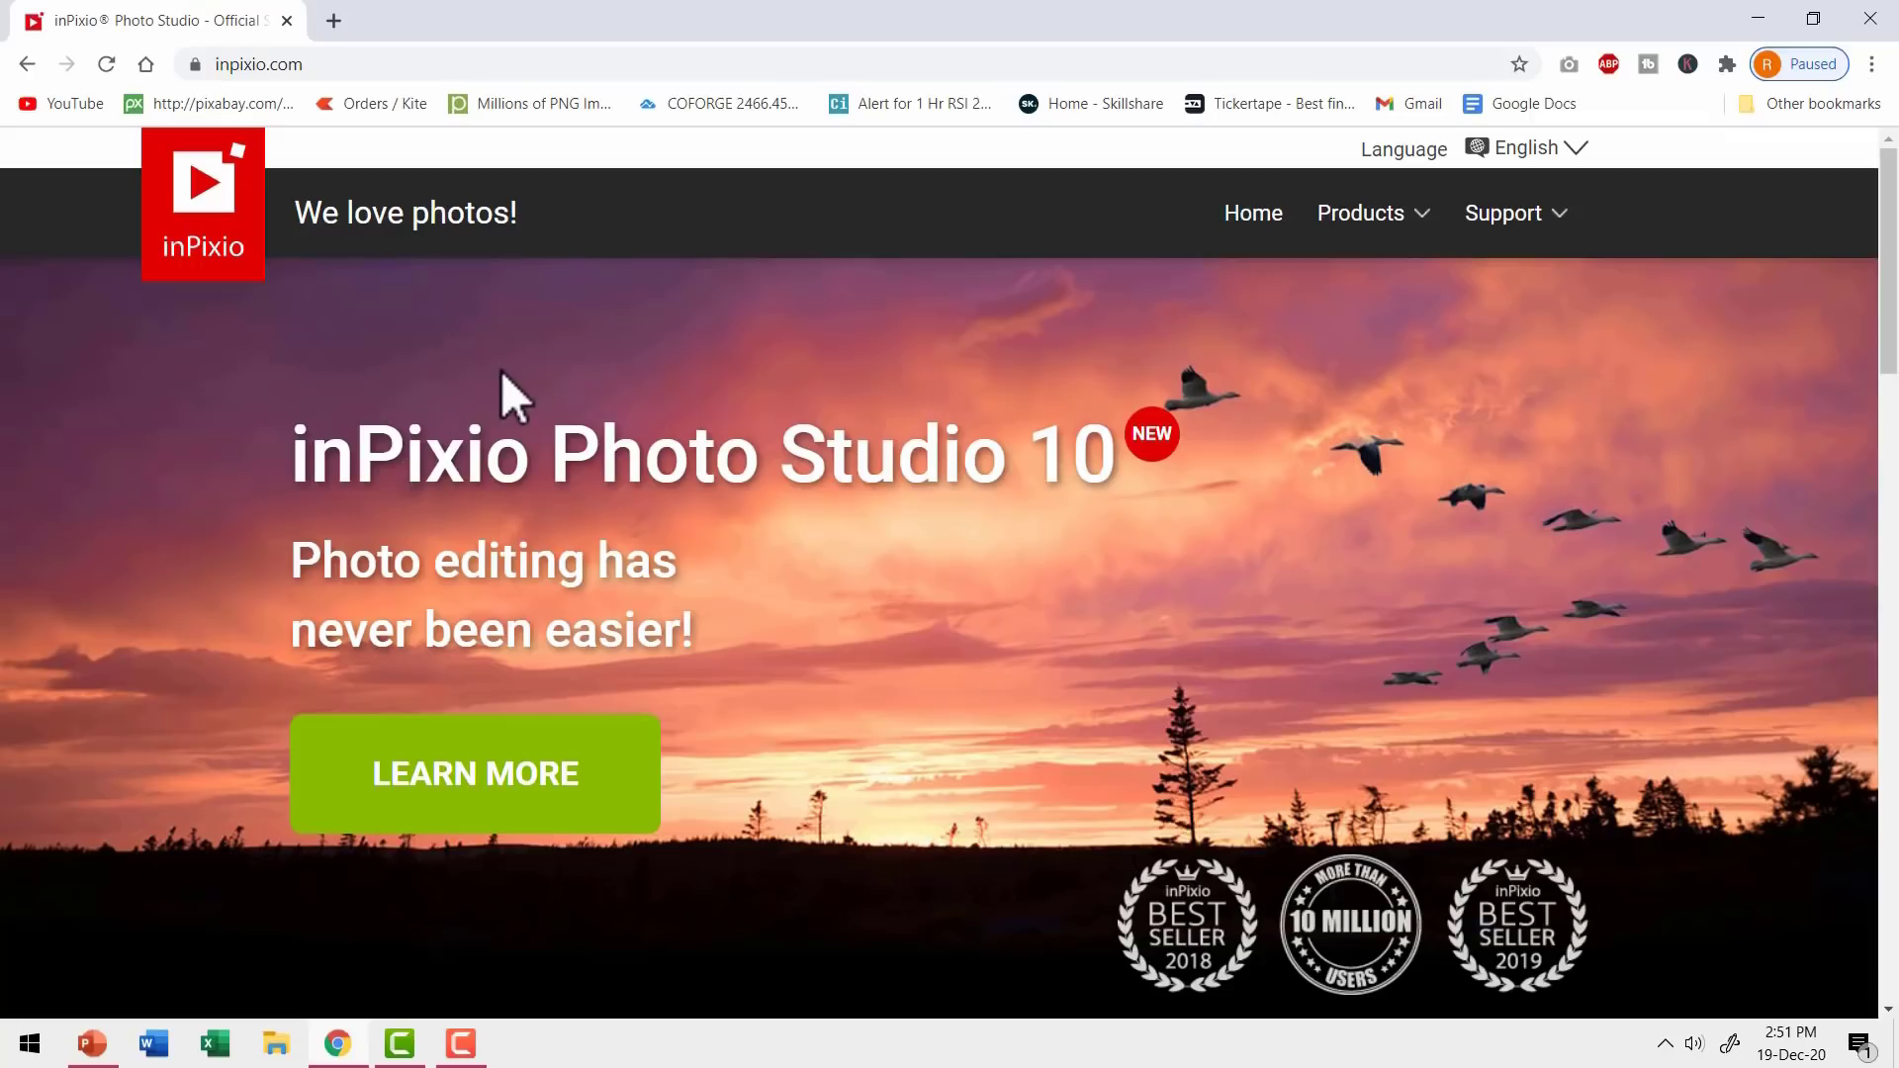
- Open the Remove Background tool listed under Online Tools in the inpixio.com footer
{"action": "left_click_drag", "start_coordinate": [1889, 208], "coordinate": [1890, 837]}
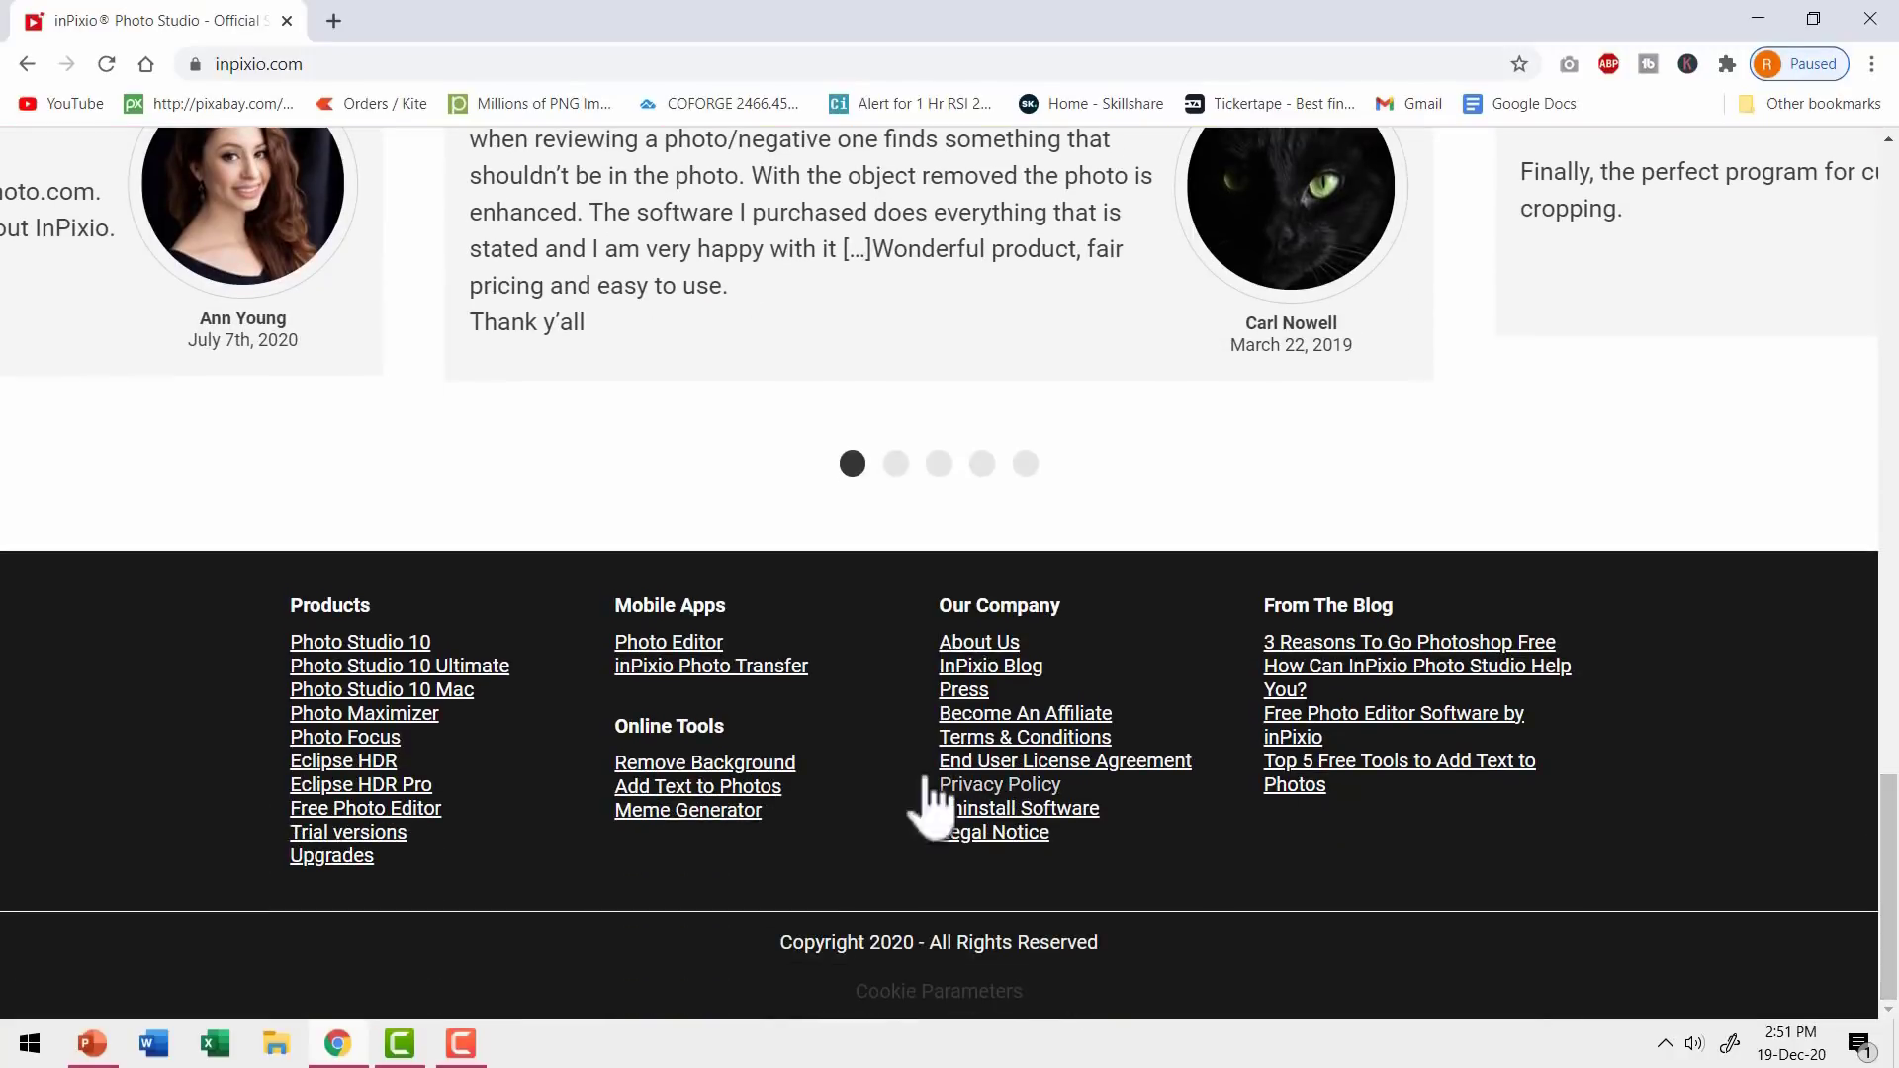
{"action": "left_click", "coordinate": [712, 767]}
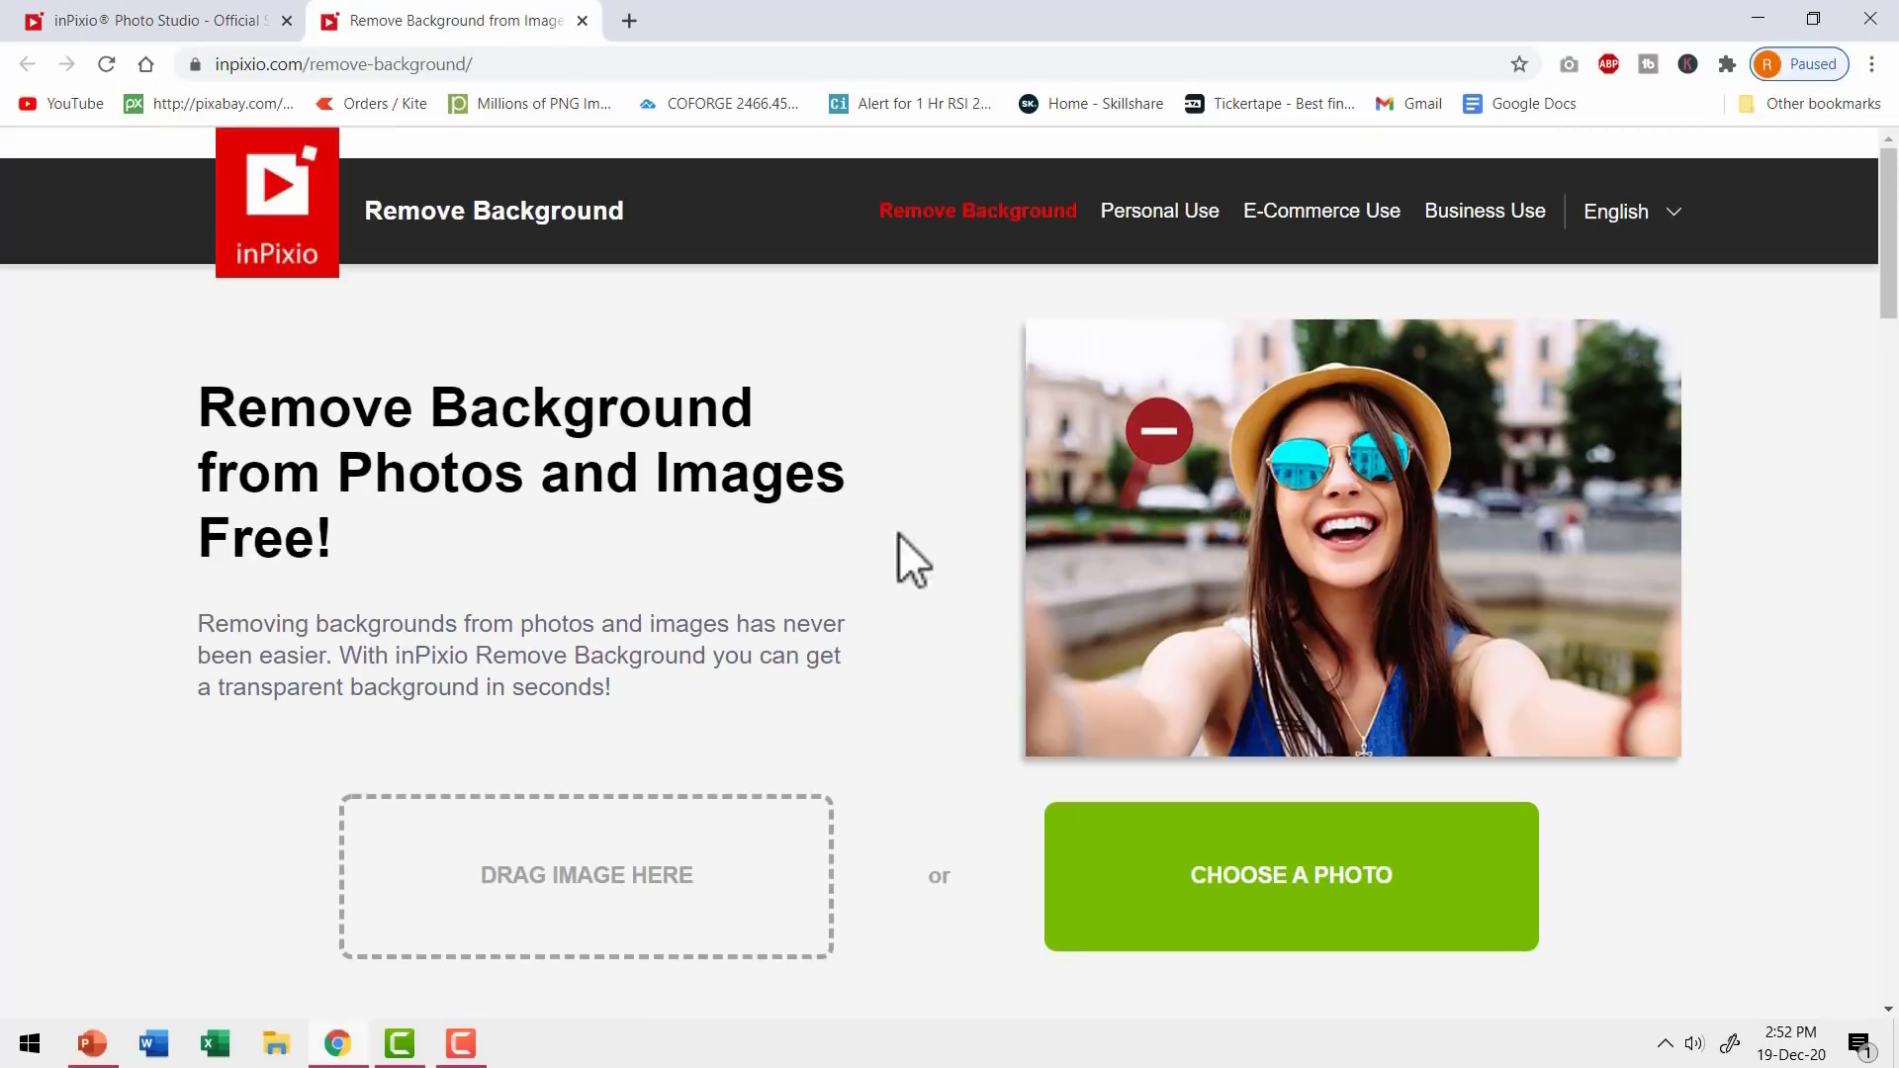
- Upload the photo 0o1a8740-2655 from the Pictures folder into inPixio's background remover
{"action": "left_click", "coordinate": [1409, 908]}
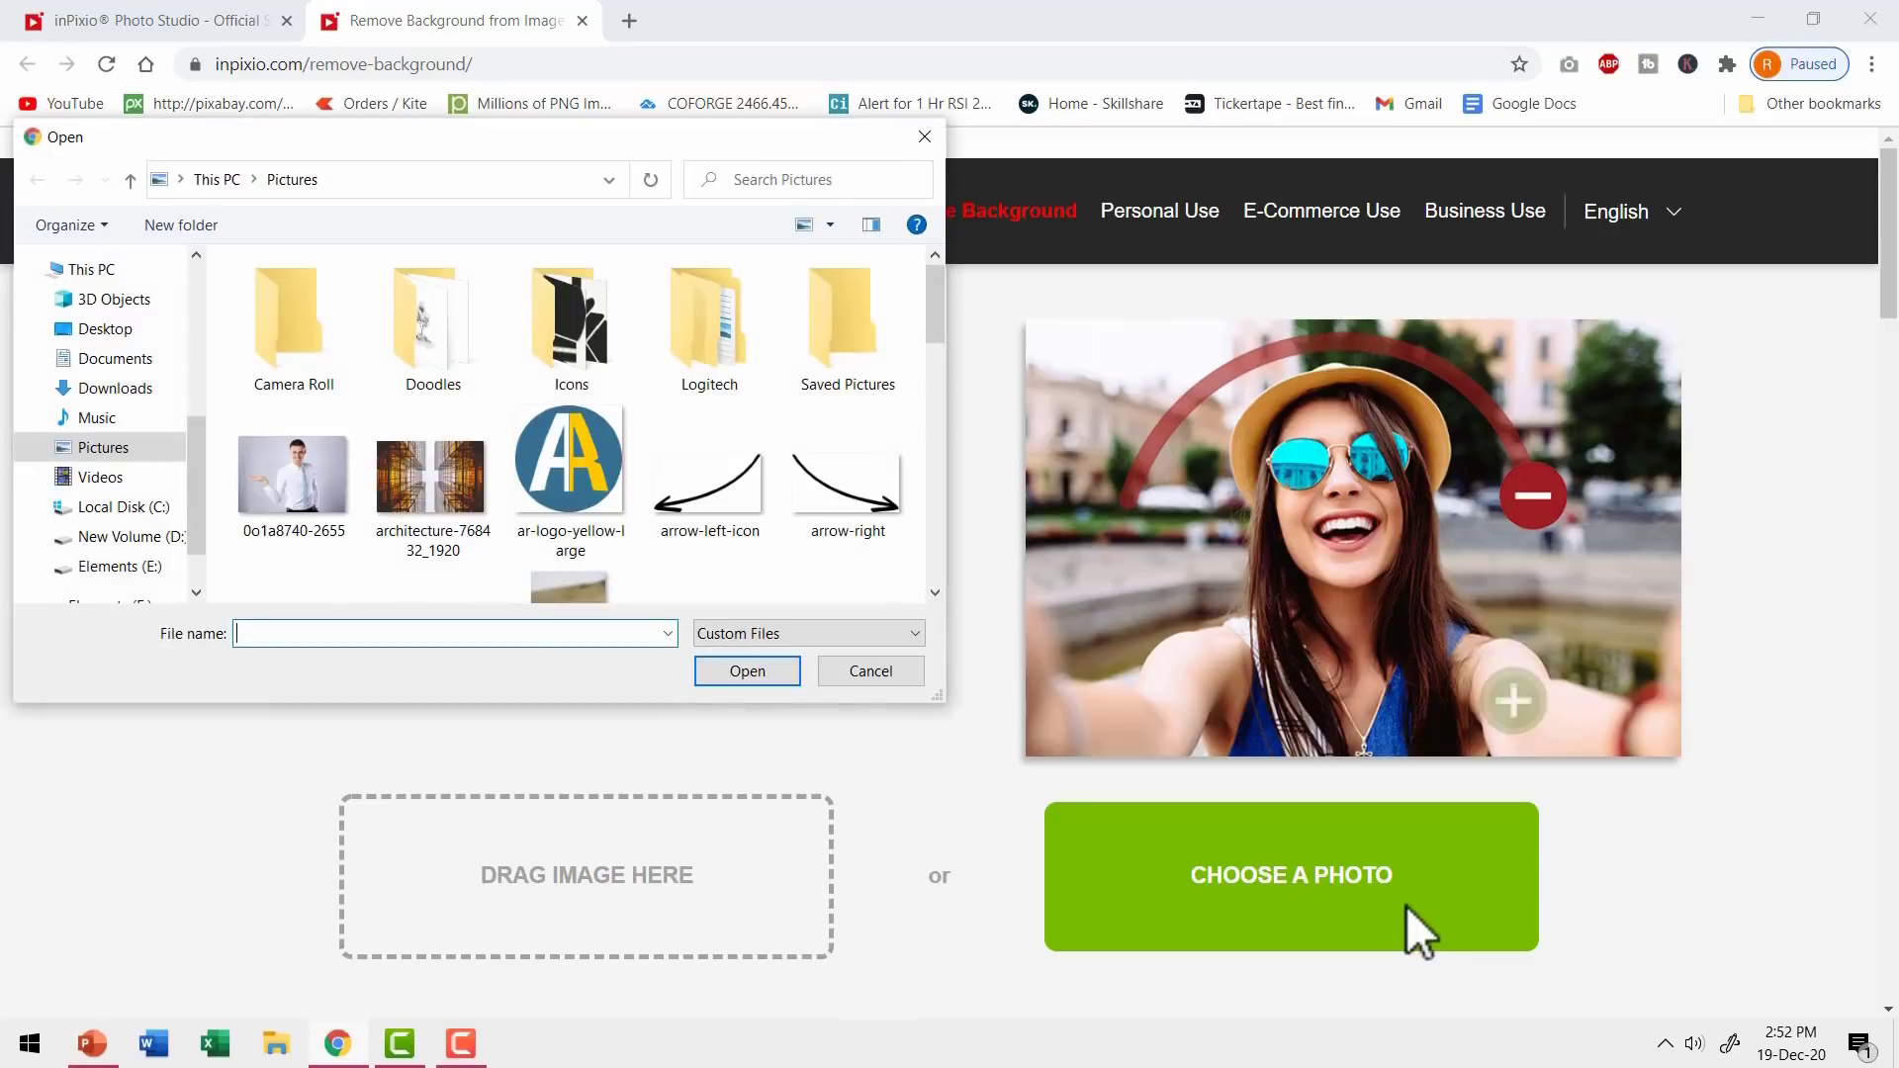
{"action": "left_click", "coordinate": [314, 489]}
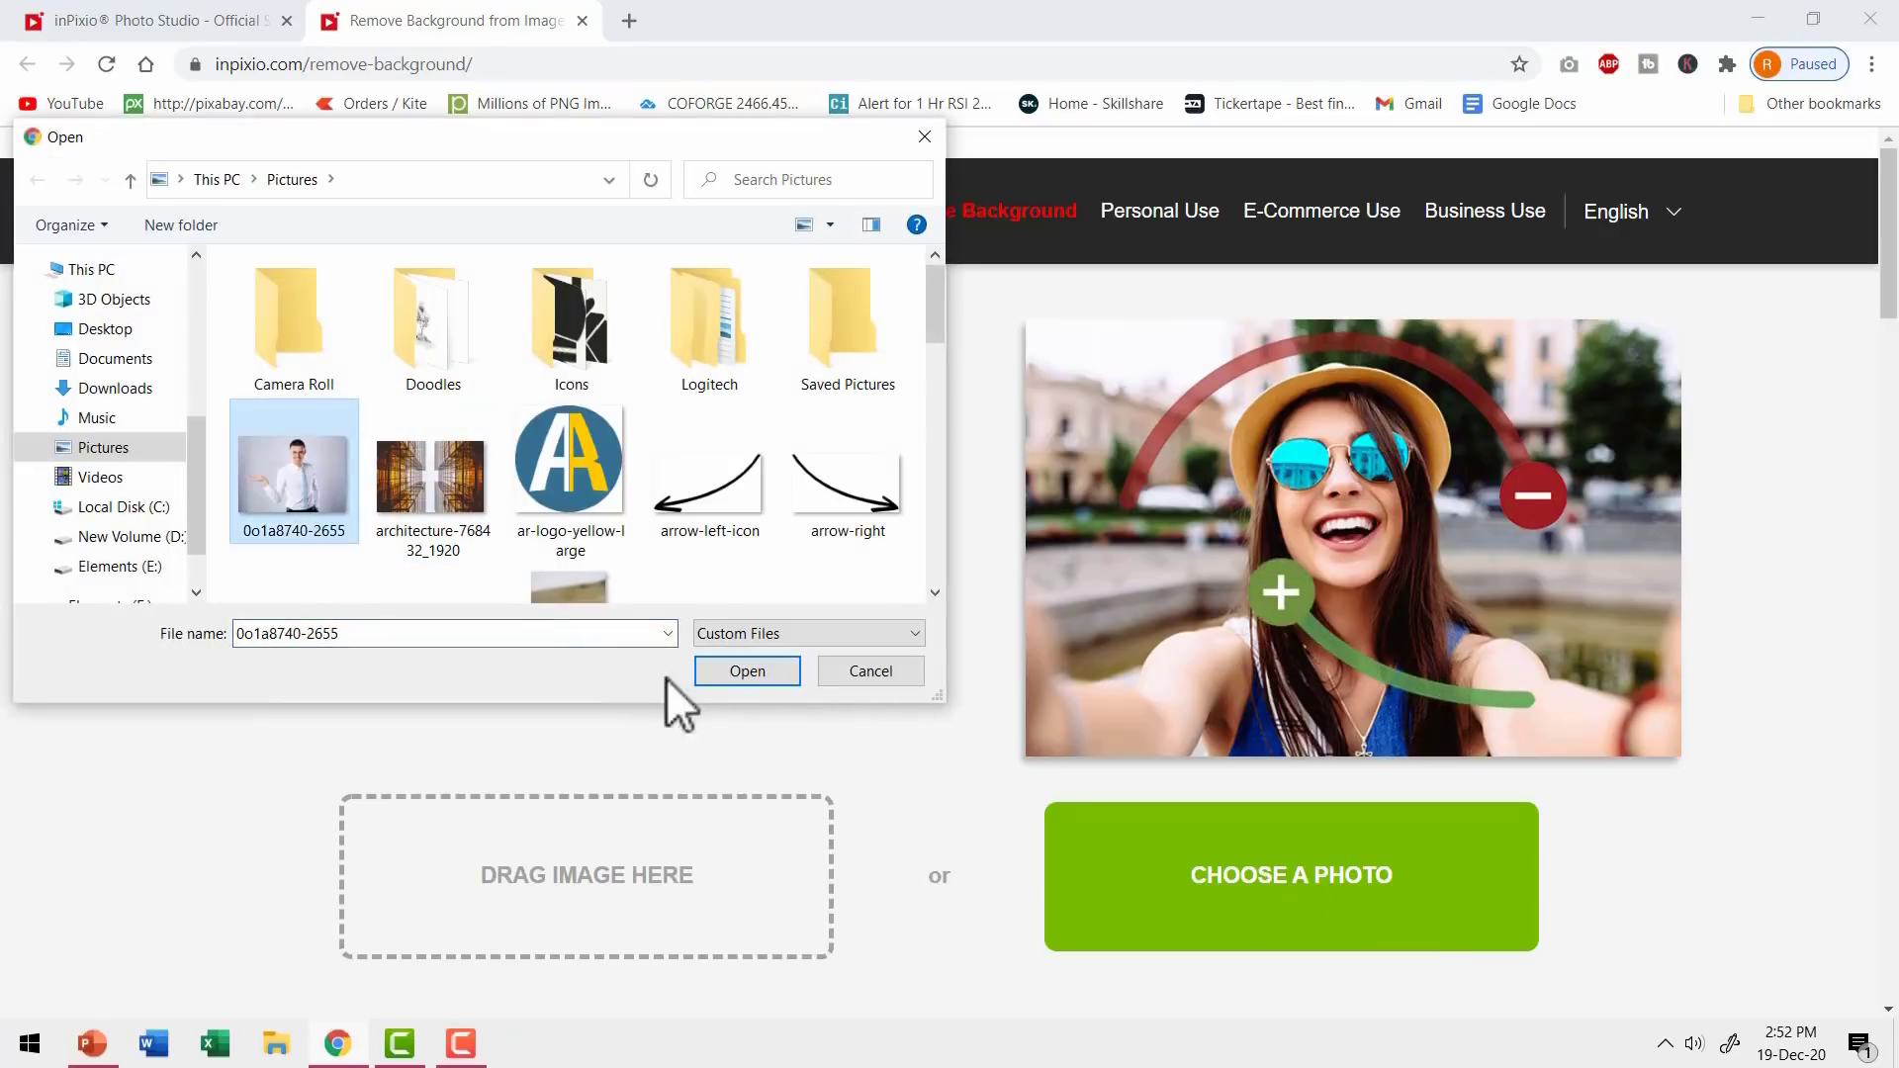
{"action": "left_click", "coordinate": [737, 679]}
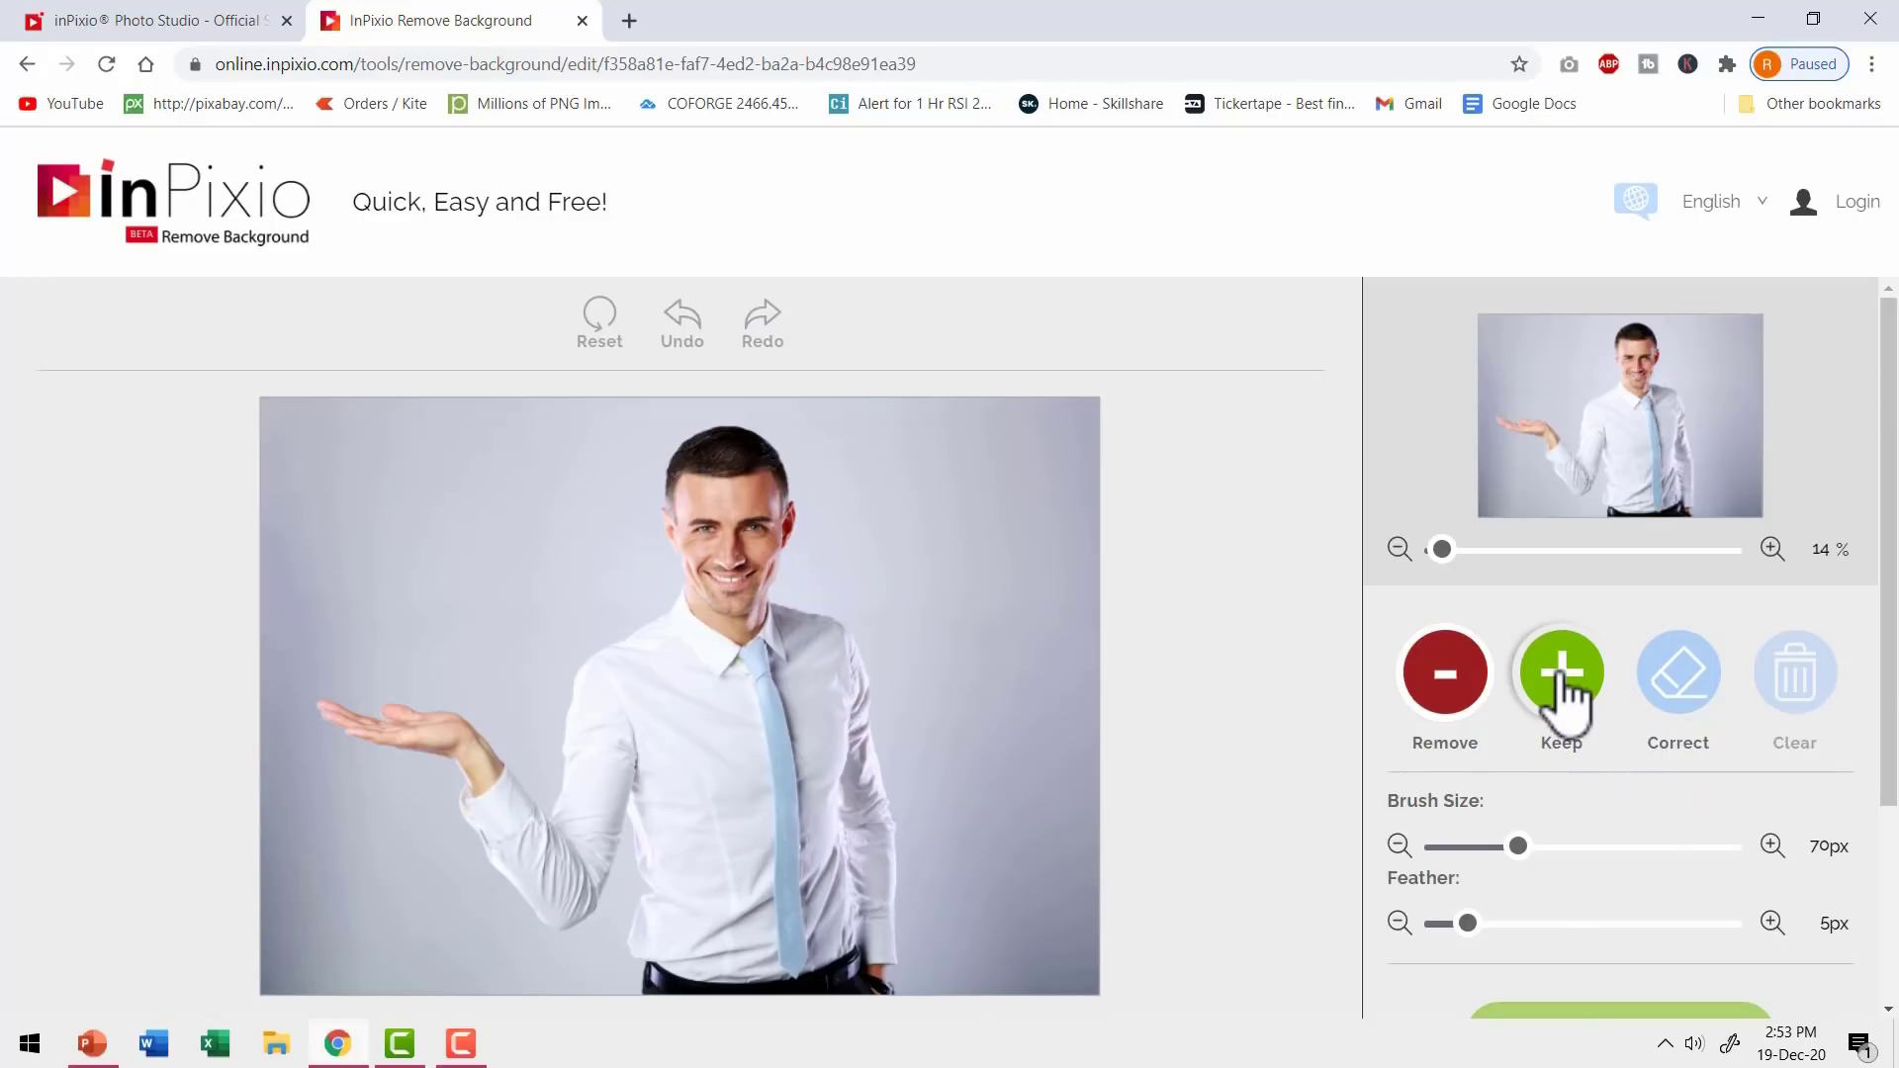
- Paint the man's torso, shirt, forearm and hand green as keep areas, shrinking the brush to 22px
{"action": "left_click", "coordinate": [1562, 665]}
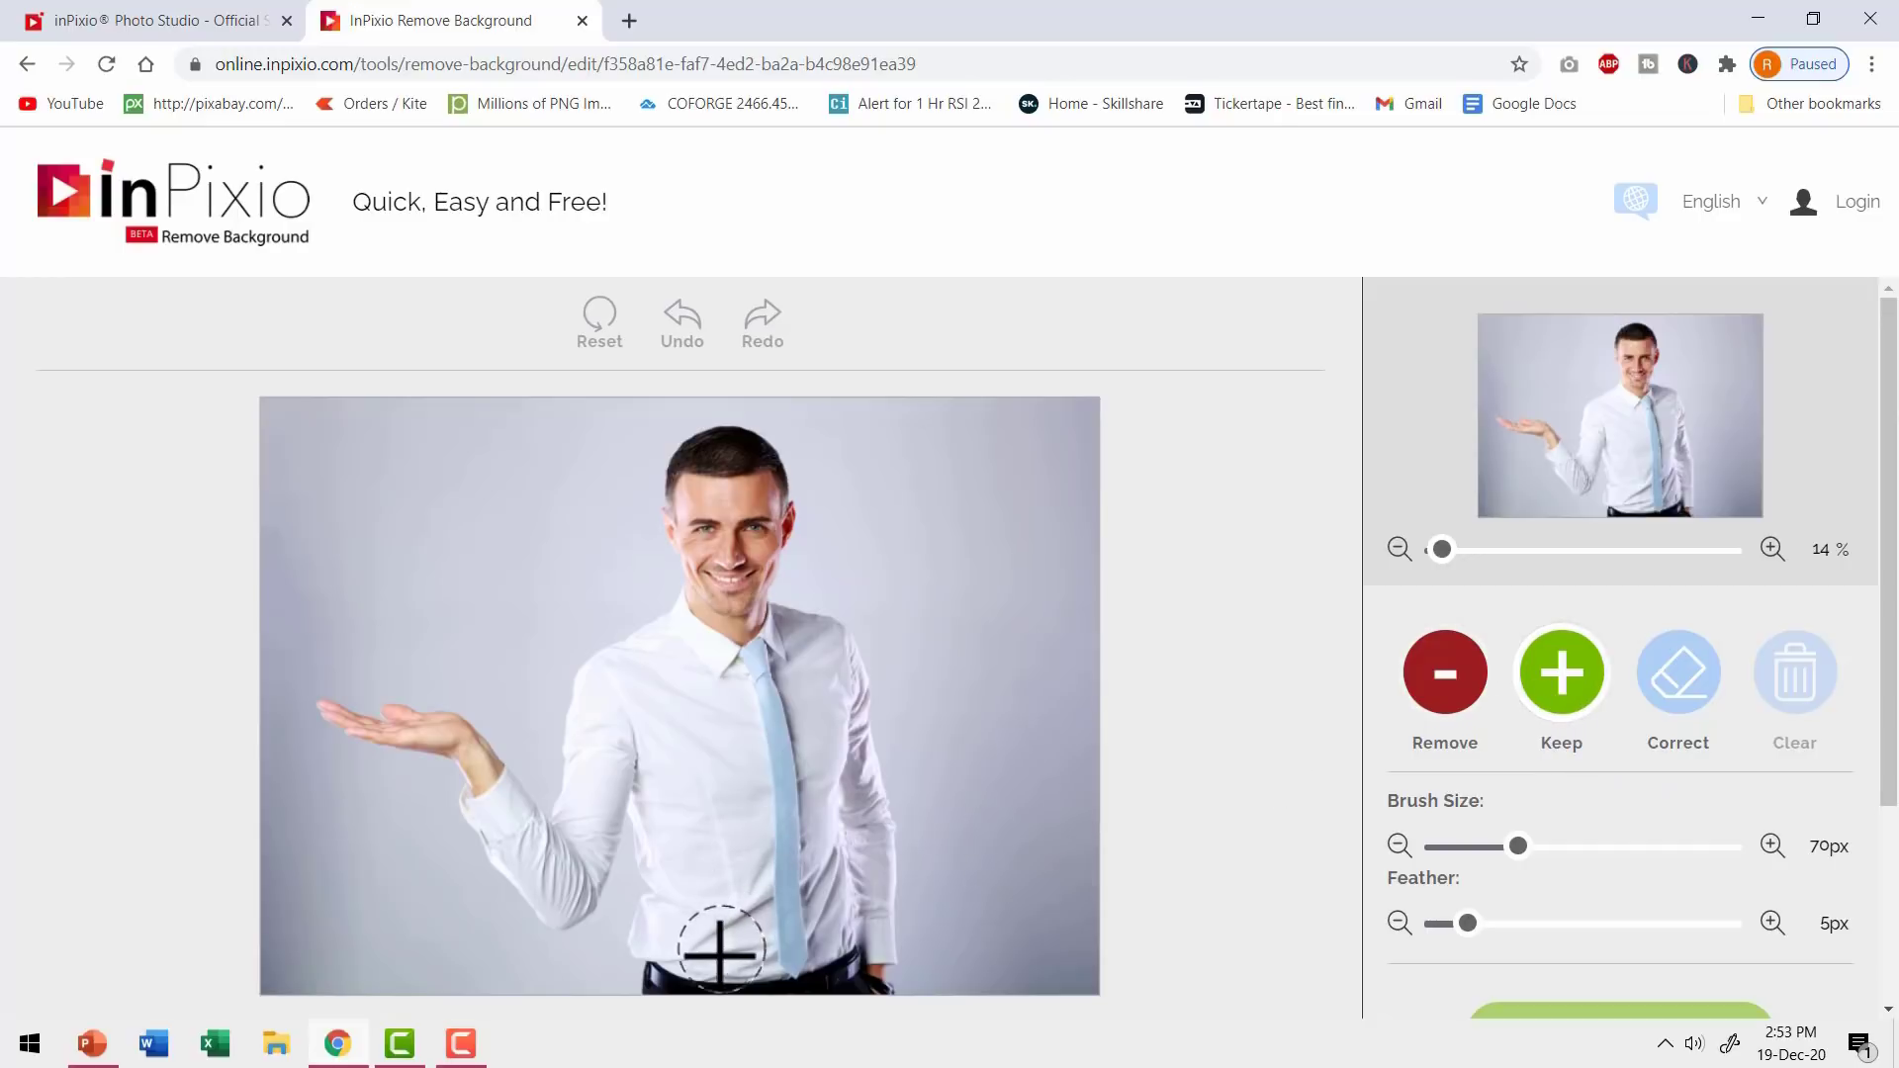
{"action": "mouse_move", "coordinate": [730, 875]}
{"action": "left_mouse_down"}
{"action": "mouse_move", "coordinate": [730, 730]}
{"action": "mouse_move", "coordinate": [678, 690]}
{"action": "mouse_move", "coordinate": [627, 697]}
{"action": "mouse_move", "coordinate": [704, 668]}
{"action": "mouse_move", "coordinate": [742, 627]}
{"action": "left_mouse_up"}
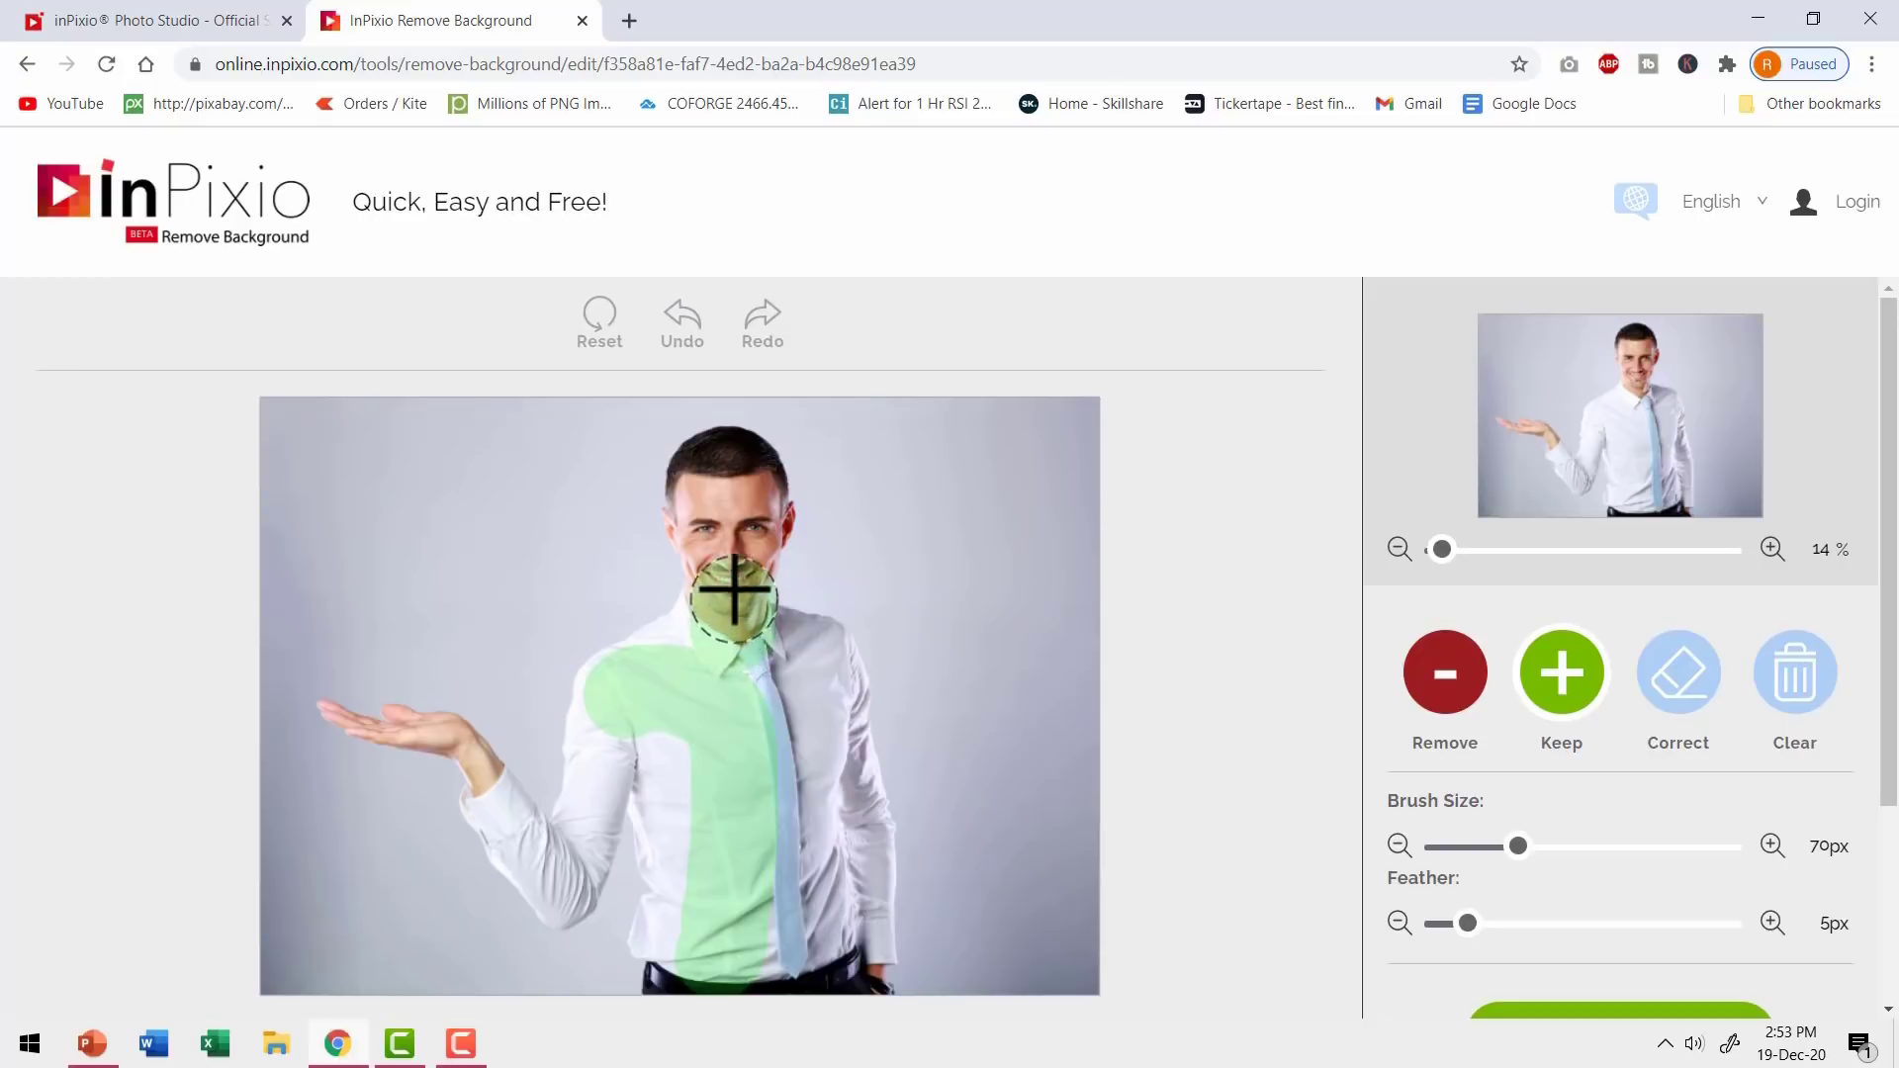
{"action": "mouse_move", "coordinate": [768, 702]}
{"action": "left_mouse_down"}
{"action": "mouse_move", "coordinate": [821, 701]}
{"action": "mouse_move", "coordinate": [784, 912]}
{"action": "left_mouse_up"}
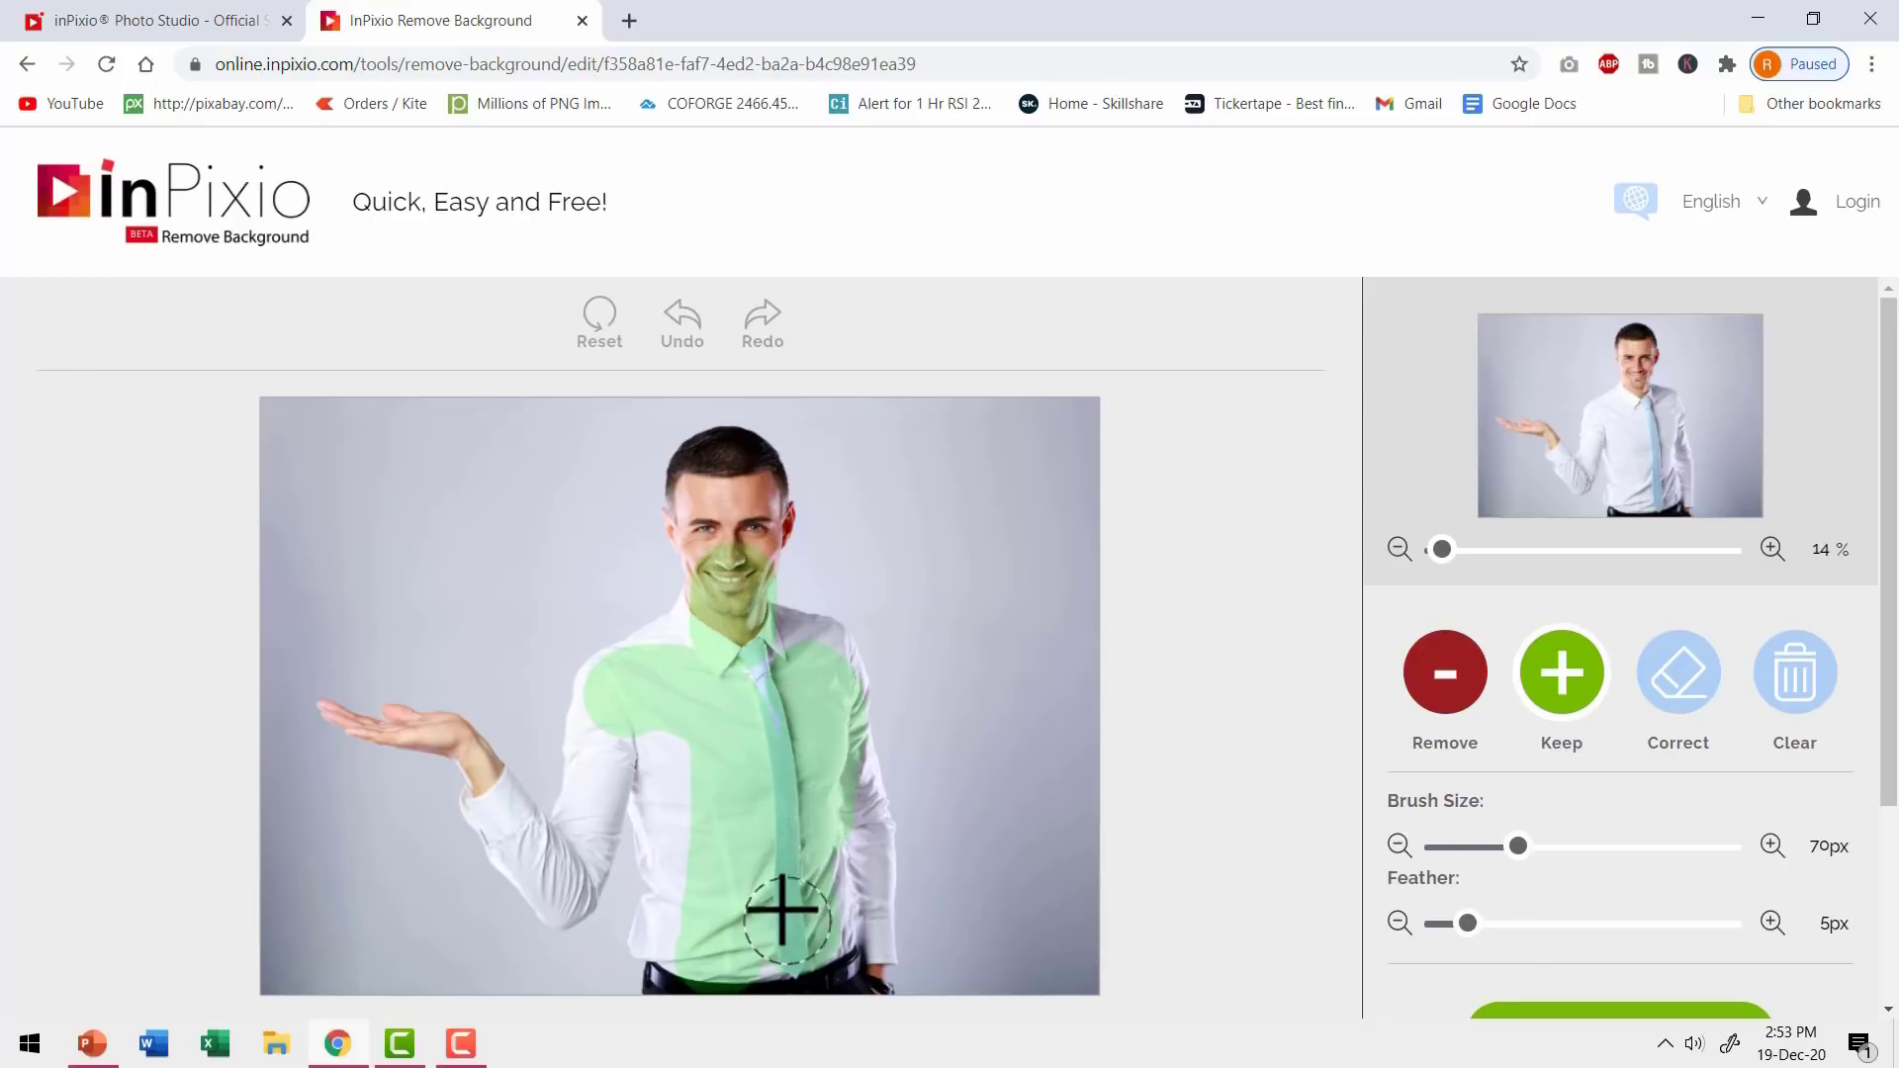
{"action": "left_click_drag", "start_coordinate": [1518, 847], "coordinate": [1464, 848]}
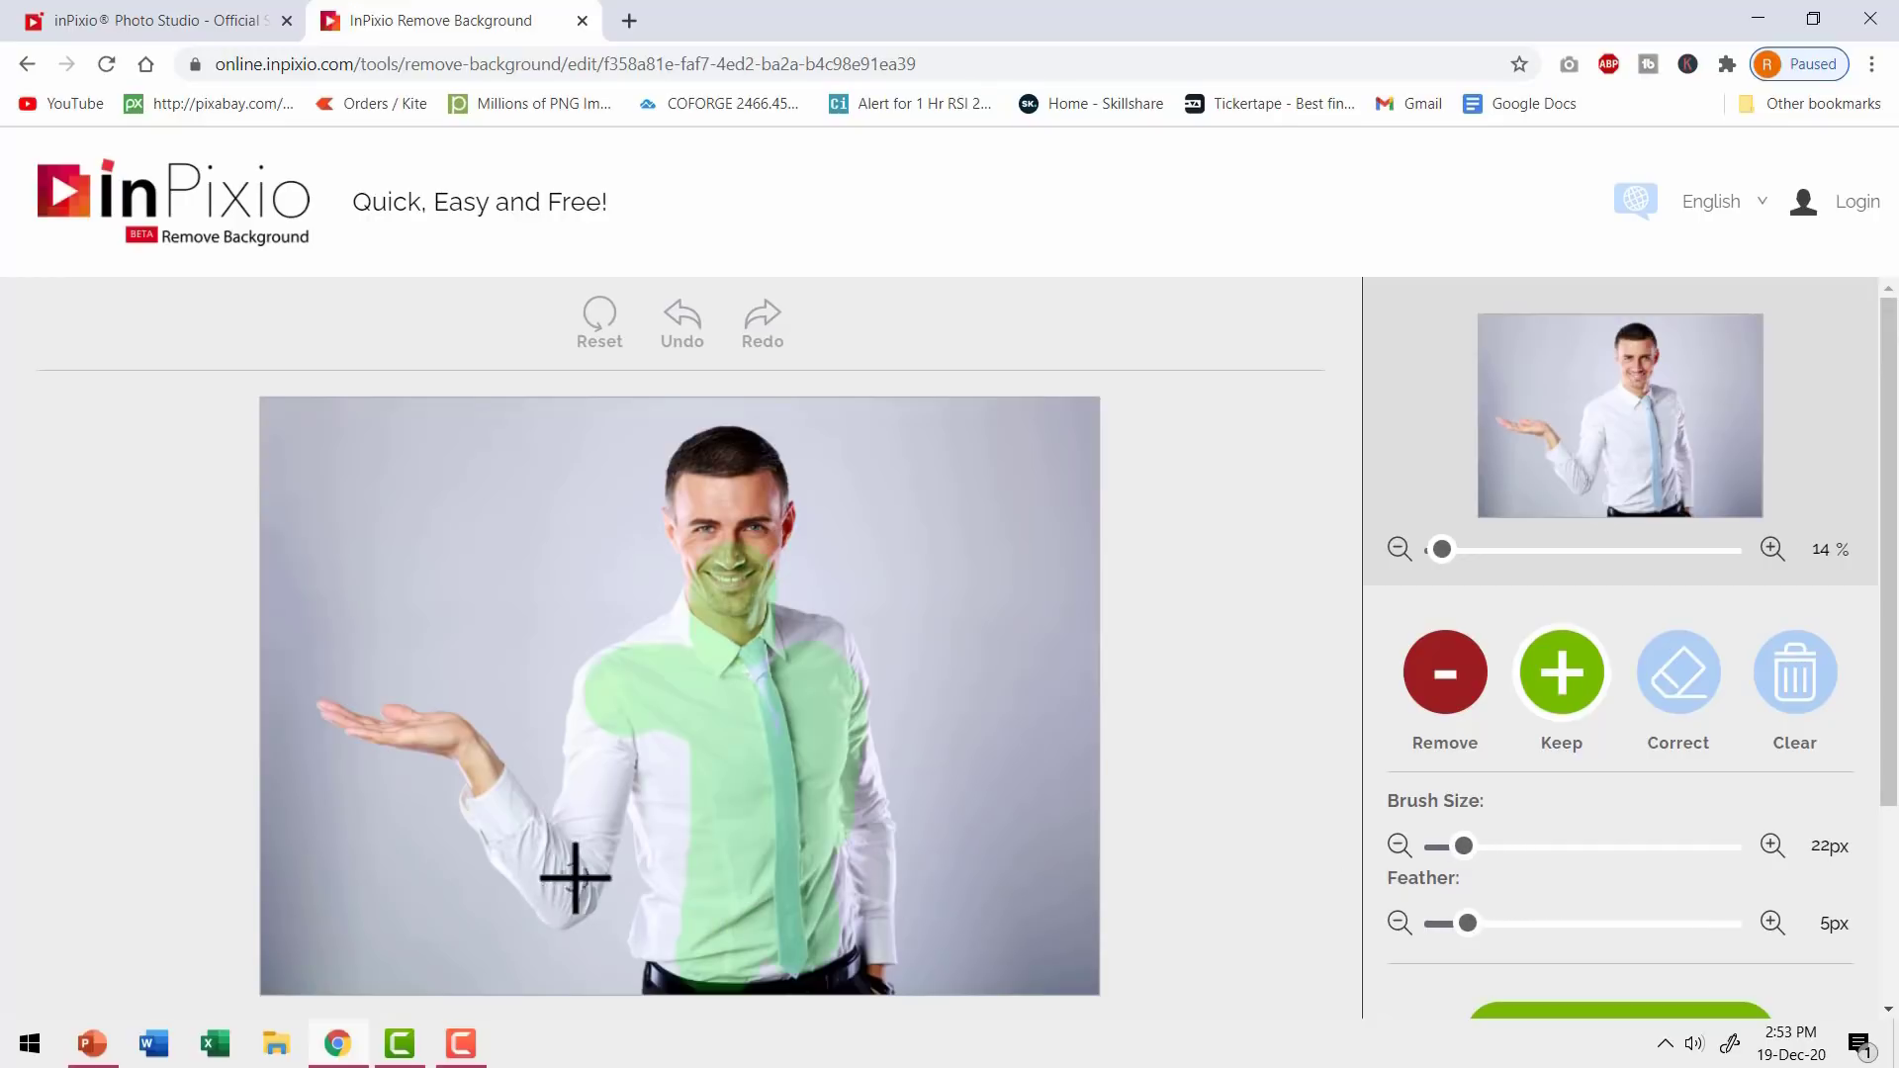
{"action": "mouse_move", "coordinate": [556, 873]}
{"action": "left_mouse_down"}
{"action": "mouse_move", "coordinate": [462, 733]}
{"action": "mouse_move", "coordinate": [408, 724]}
{"action": "mouse_move", "coordinate": [584, 832]}
{"action": "mouse_move", "coordinate": [610, 729]}
{"action": "left_mouse_up"}
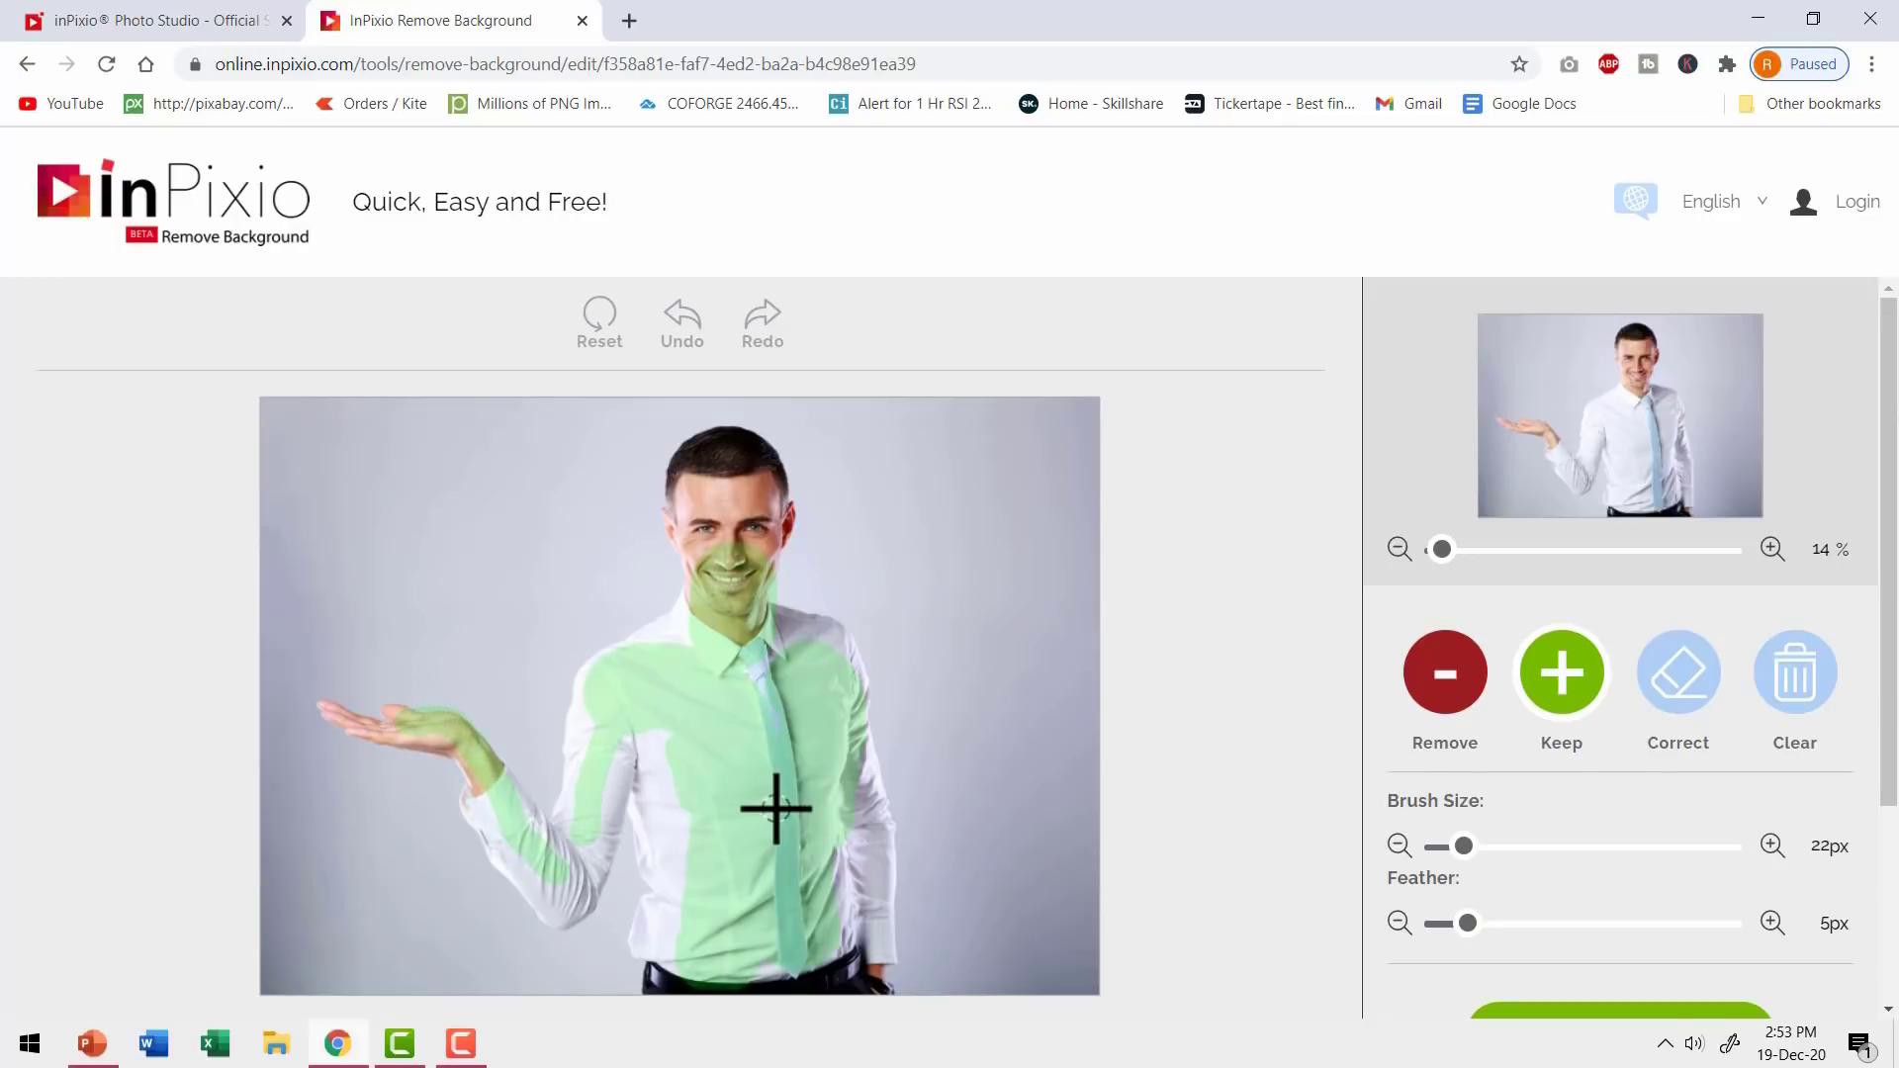
{"action": "left_click", "coordinate": [1456, 707]}
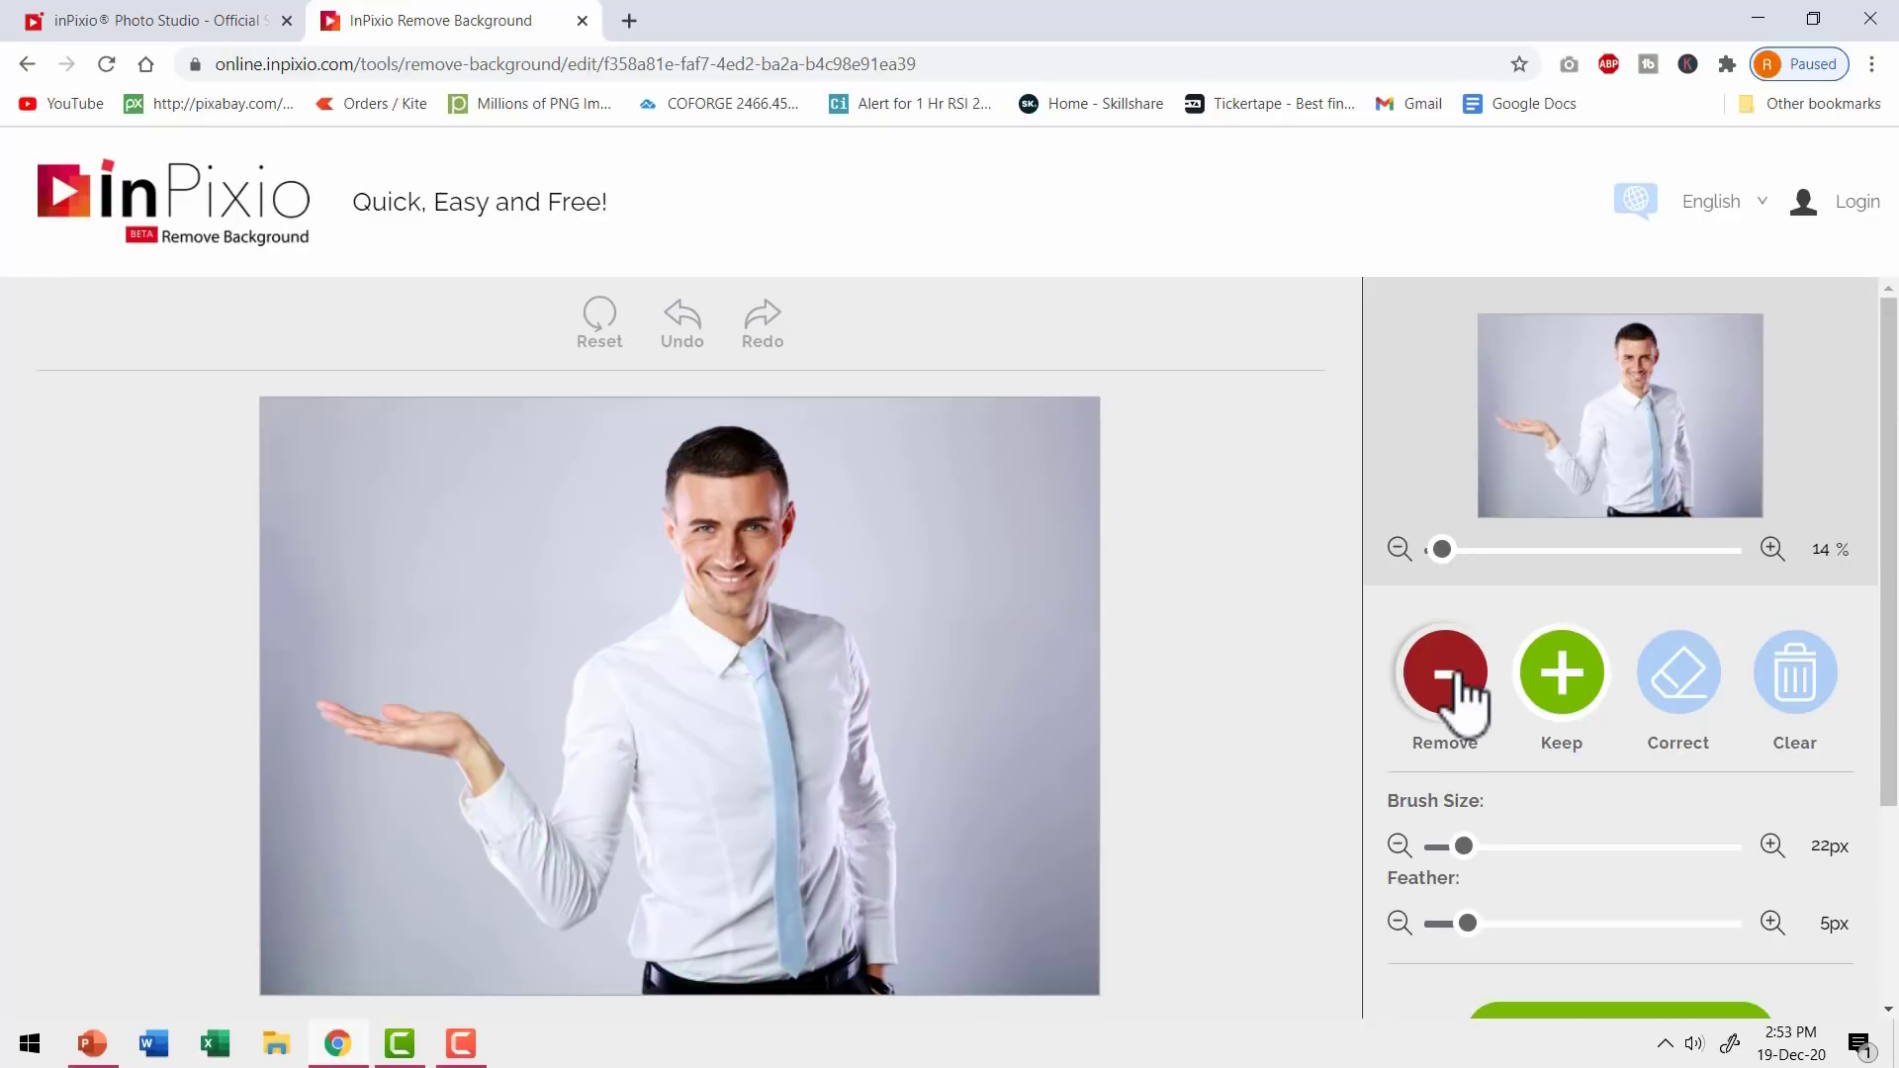
- Paint red remove strokes over the grey background right, upper-left, left and lower-left of the man
{"action": "mouse_move", "coordinate": [861, 448]}
{"action": "left_mouse_down"}
{"action": "mouse_move", "coordinate": [939, 617]}
{"action": "mouse_move", "coordinate": [965, 970]}
{"action": "left_mouse_up"}
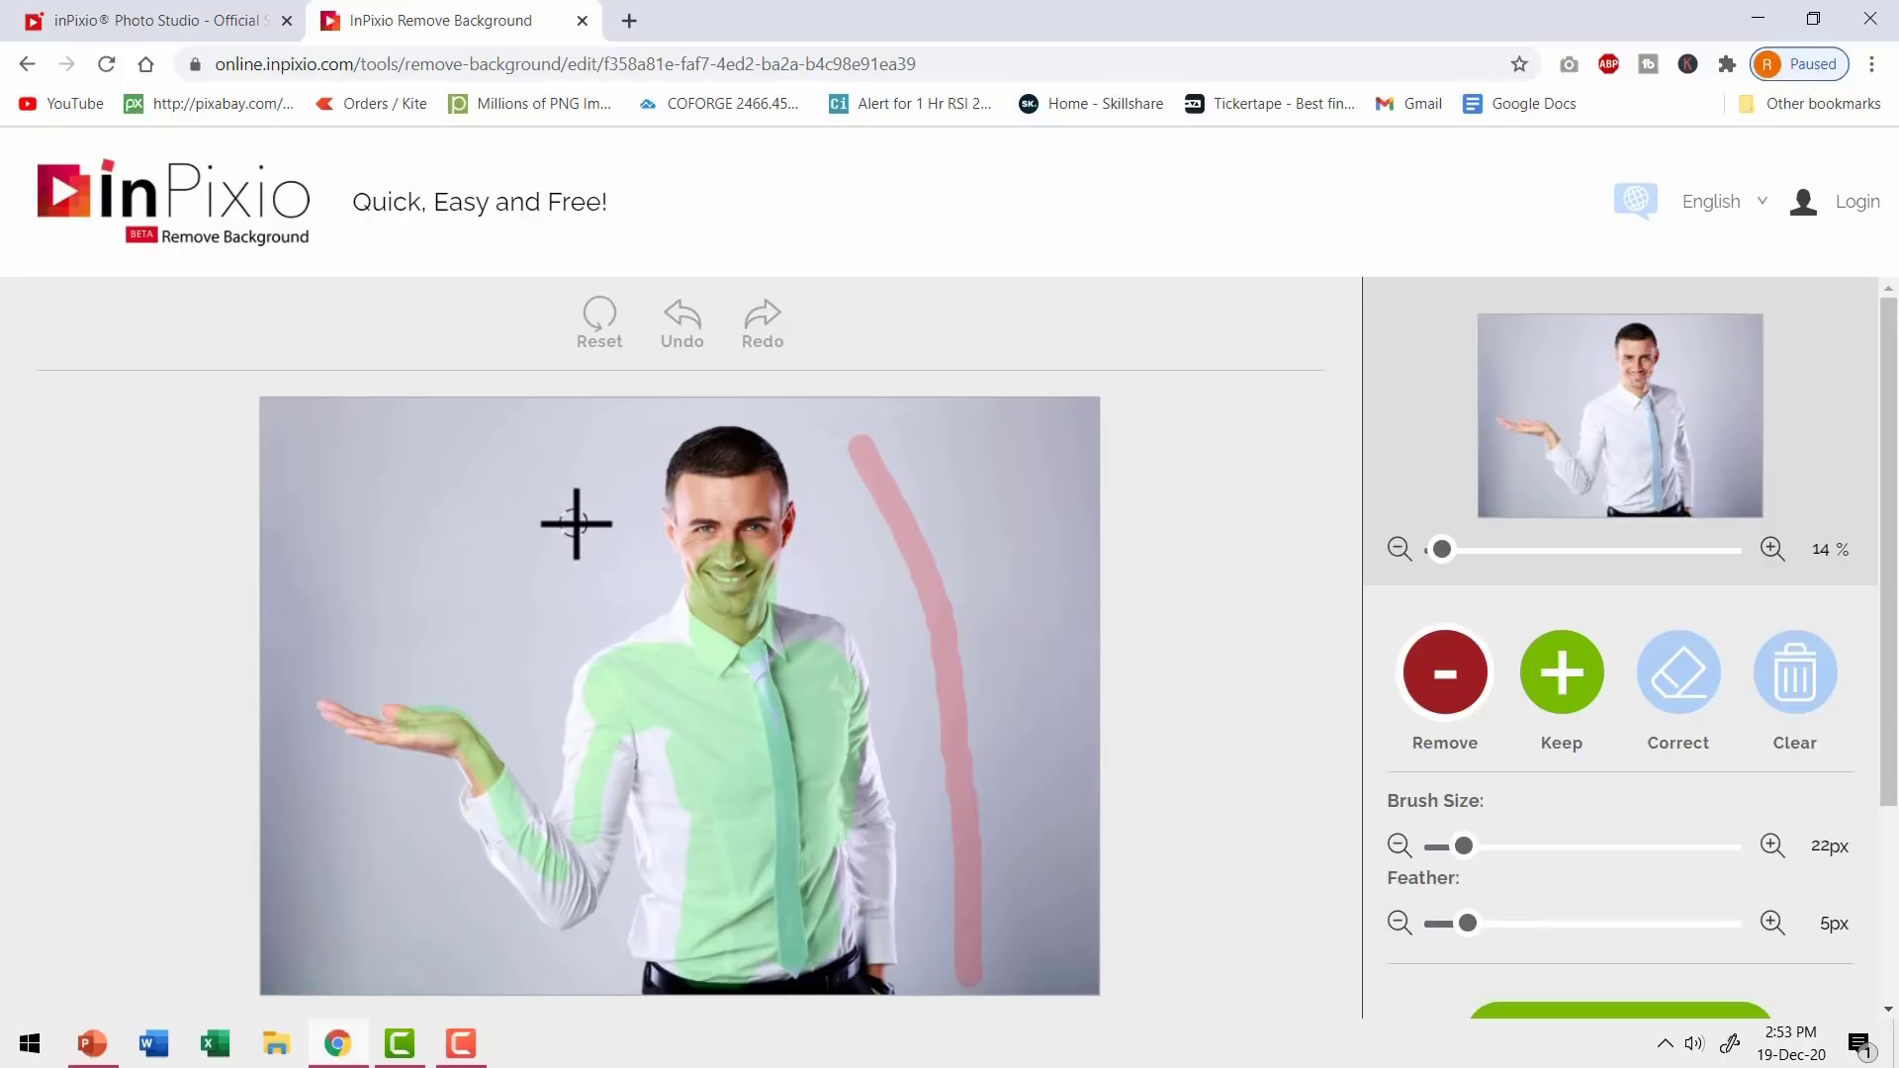
{"action": "mouse_move", "coordinate": [541, 544]}
{"action": "left_mouse_down"}
{"action": "mouse_move", "coordinate": [339, 458]}
{"action": "mouse_move", "coordinate": [284, 551]}
{"action": "left_mouse_up"}
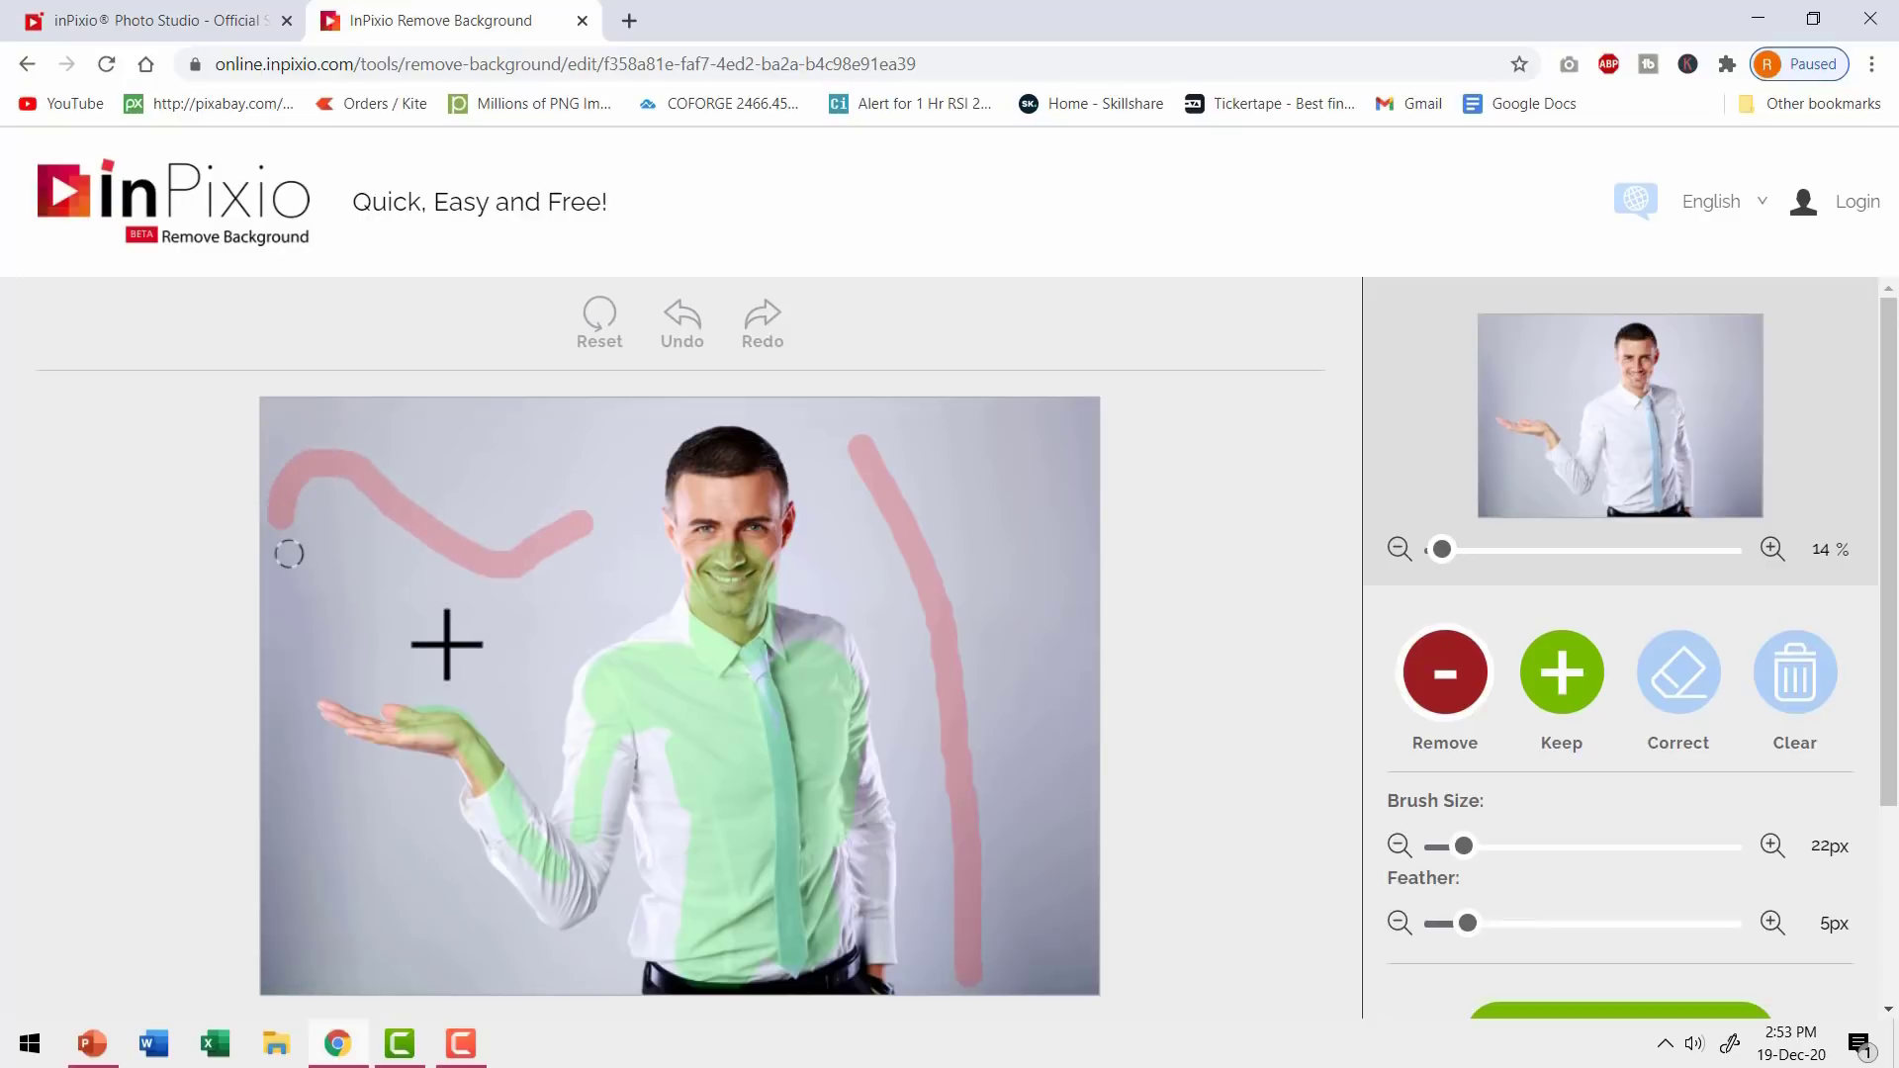
{"action": "left_click_drag", "start_coordinate": [485, 660], "coordinate": [287, 637]}
{"action": "mouse_move", "coordinate": [310, 793]}
{"action": "left_mouse_down"}
{"action": "mouse_move", "coordinate": [431, 832]}
{"action": "mouse_move", "coordinate": [438, 956]}
{"action": "mouse_move", "coordinate": [475, 1006]}
{"action": "mouse_move", "coordinate": [531, 995]}
{"action": "mouse_move", "coordinate": [584, 940]}
{"action": "left_mouse_up"}
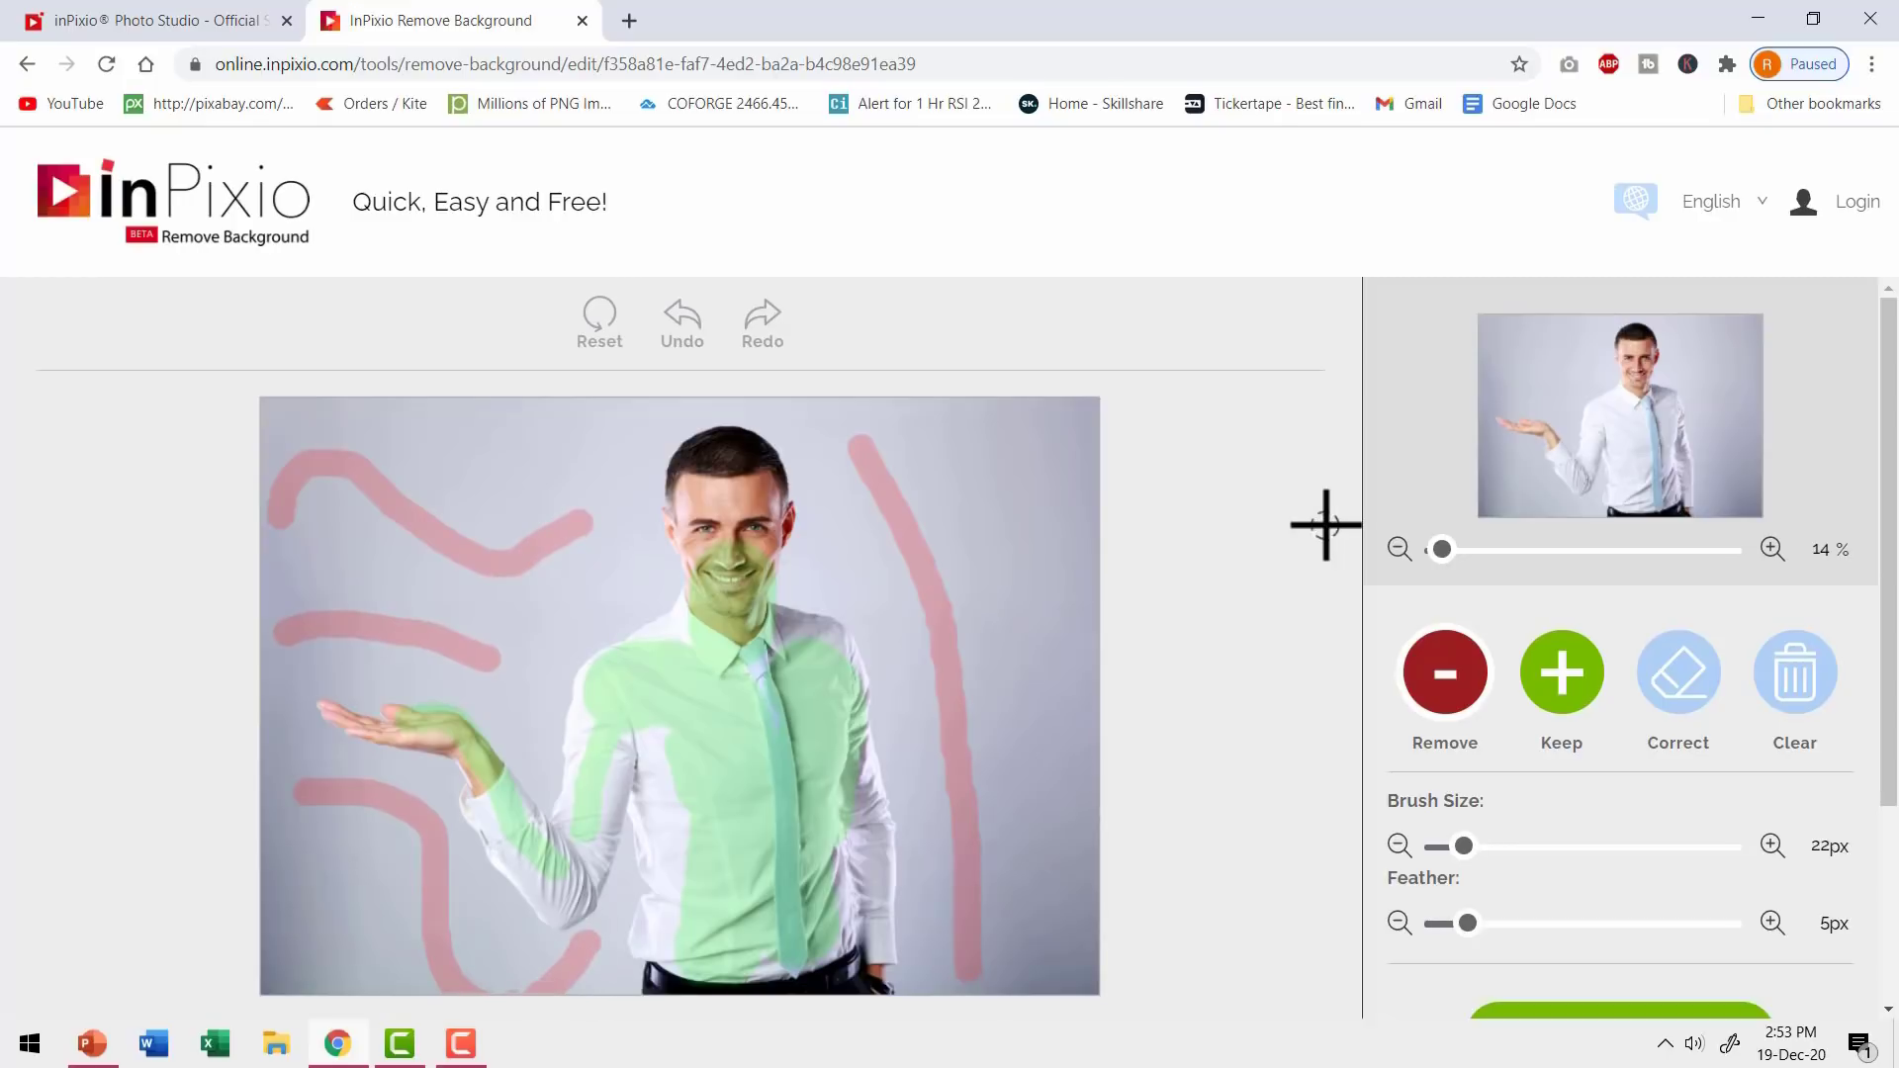
{"action": "scroll", "coordinate": [1688, 861], "scroll_direction": "down", "scroll_amount": 3}
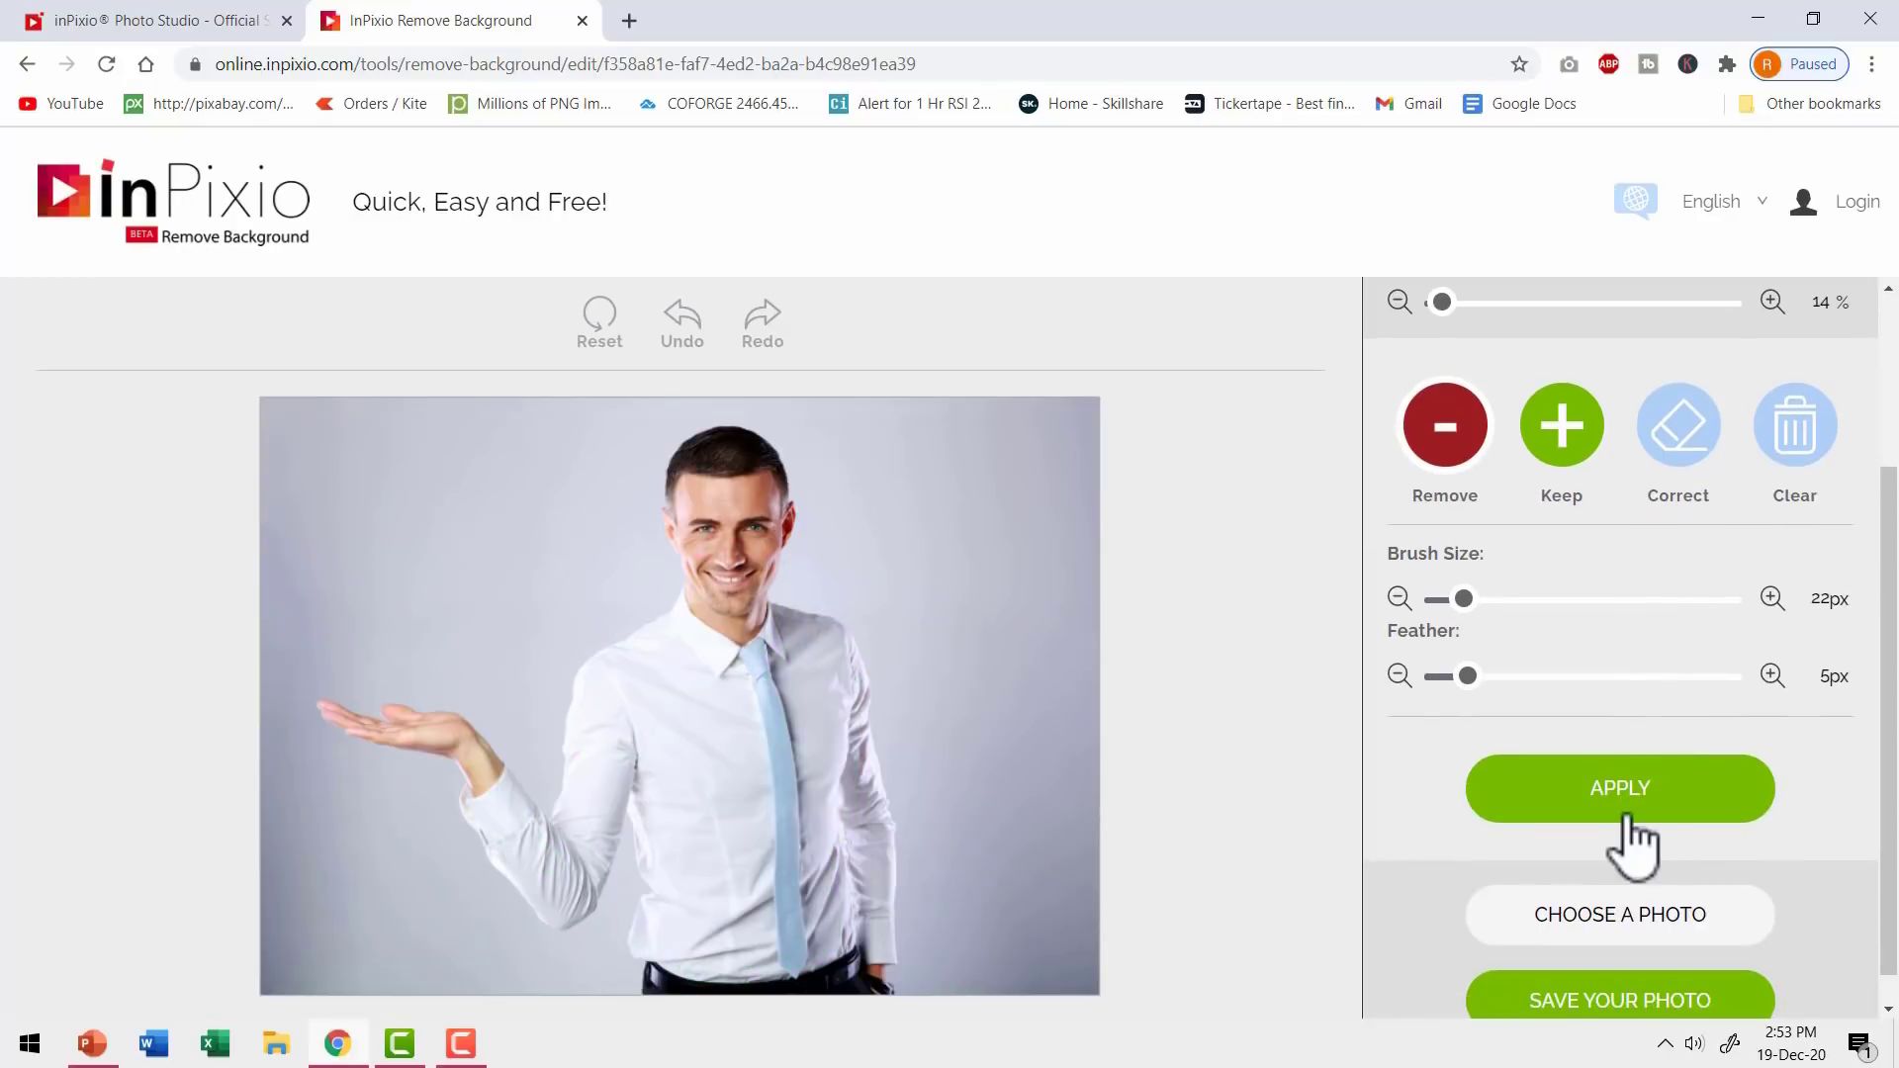
- Apply the background removal, then mark the top of the head as keep and reapply
{"action": "left_click", "coordinate": [1629, 787]}
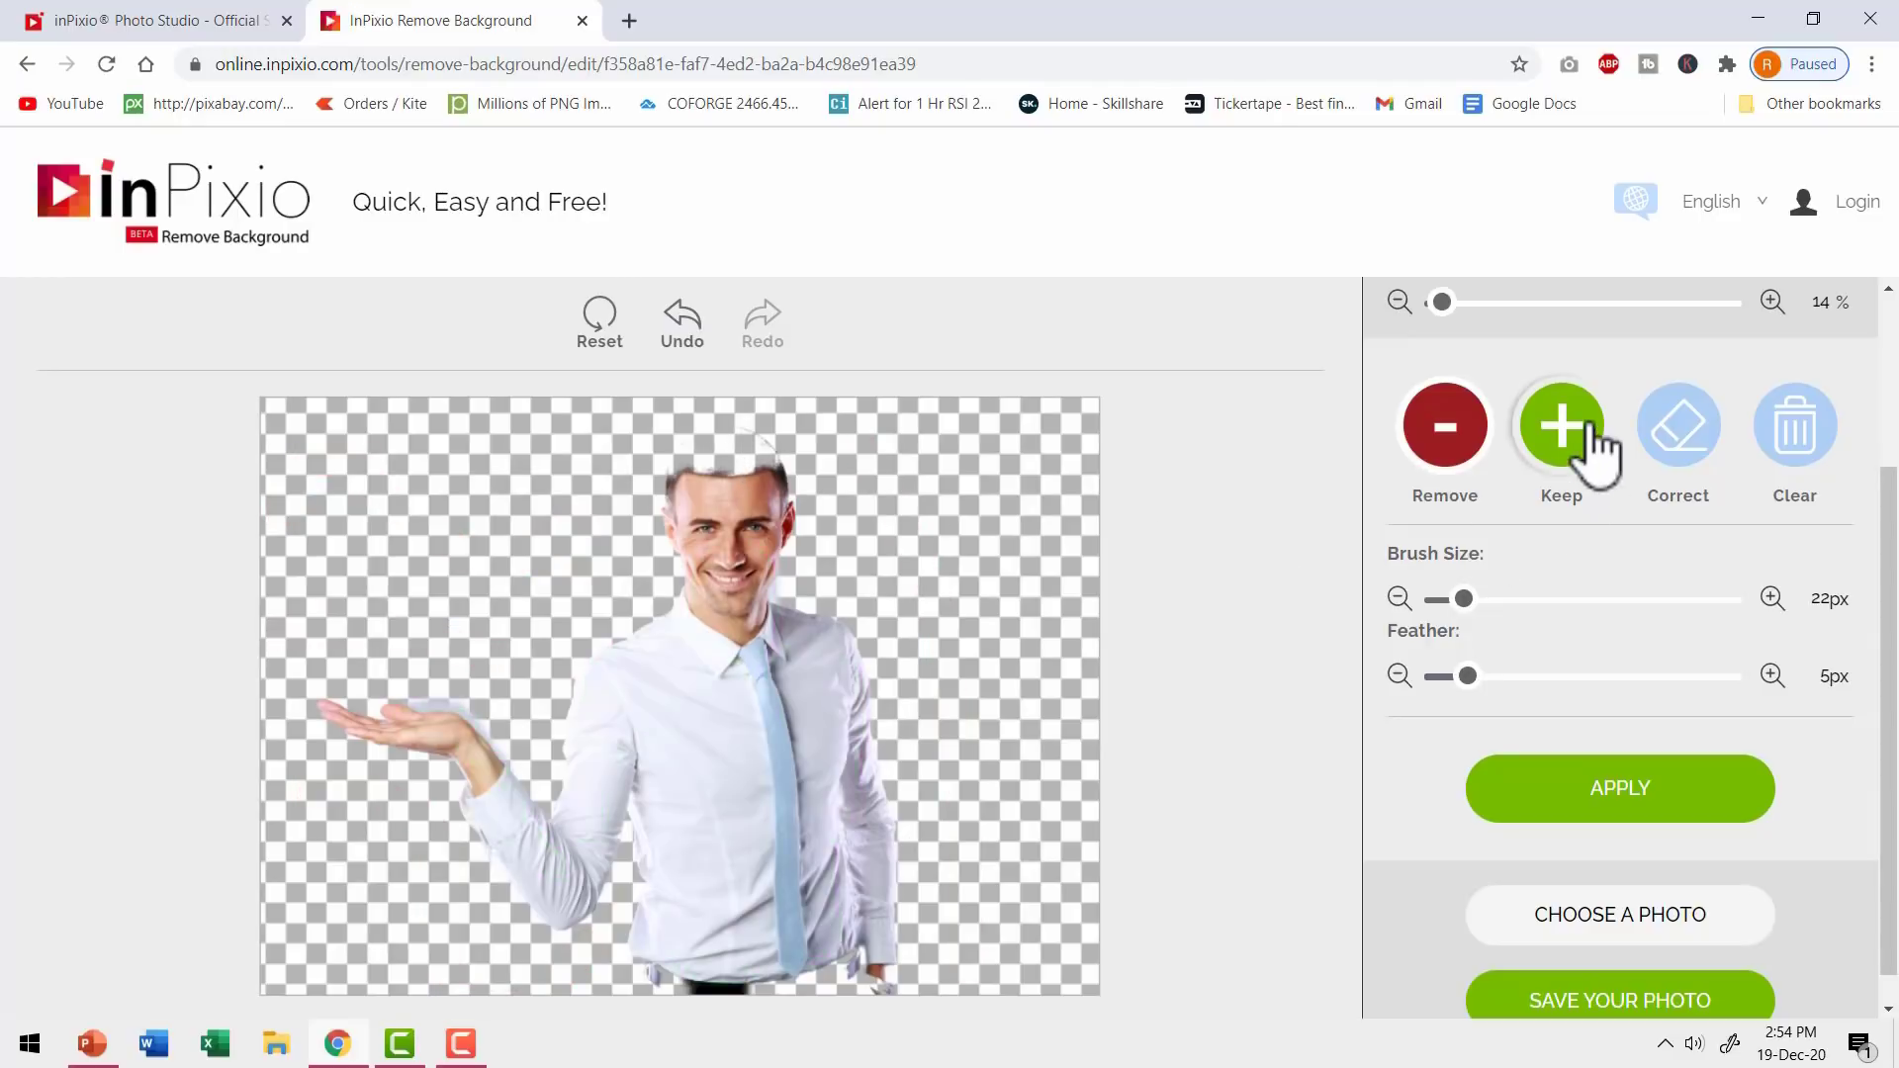
{"action": "left_click", "coordinate": [1573, 447]}
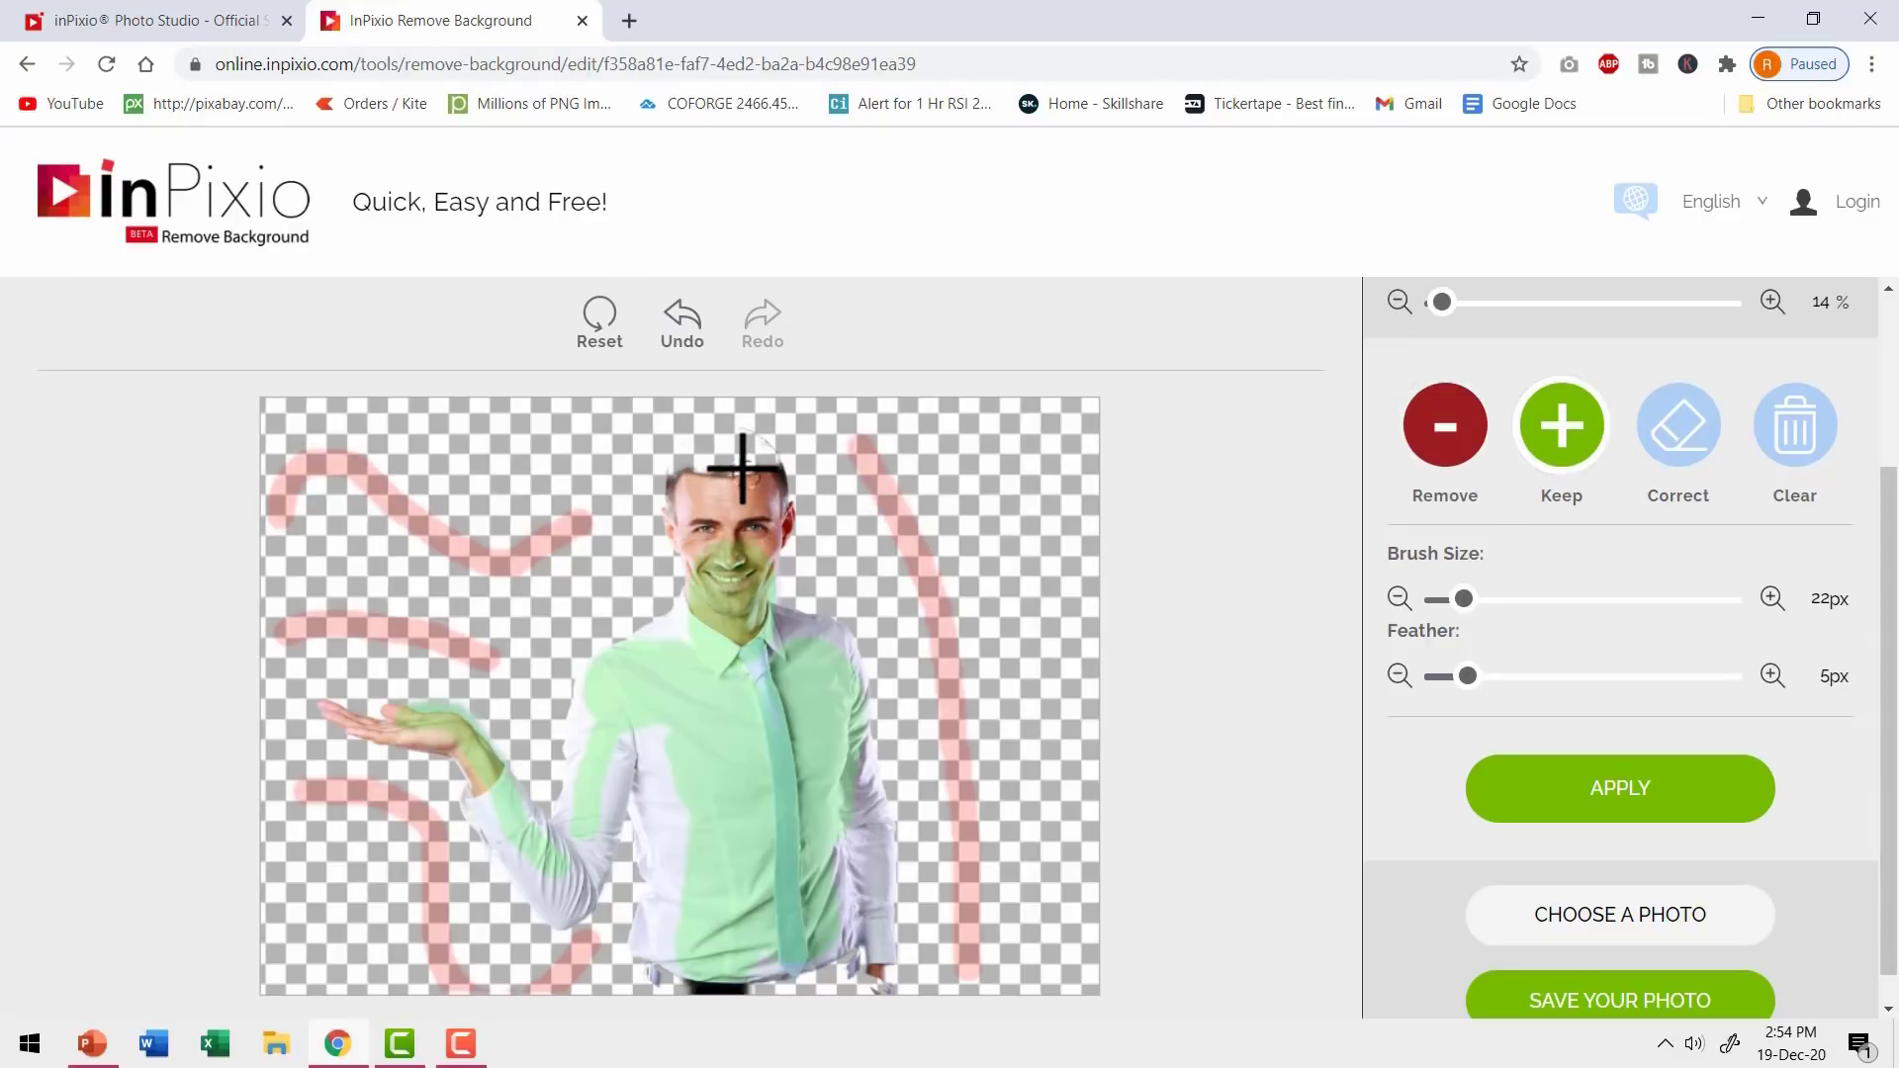
{"action": "mouse_move", "coordinate": [742, 466]}
{"action": "left_mouse_down"}
{"action": "mouse_move", "coordinate": [698, 473]}
{"action": "mouse_move", "coordinate": [746, 458]}
{"action": "left_mouse_up"}
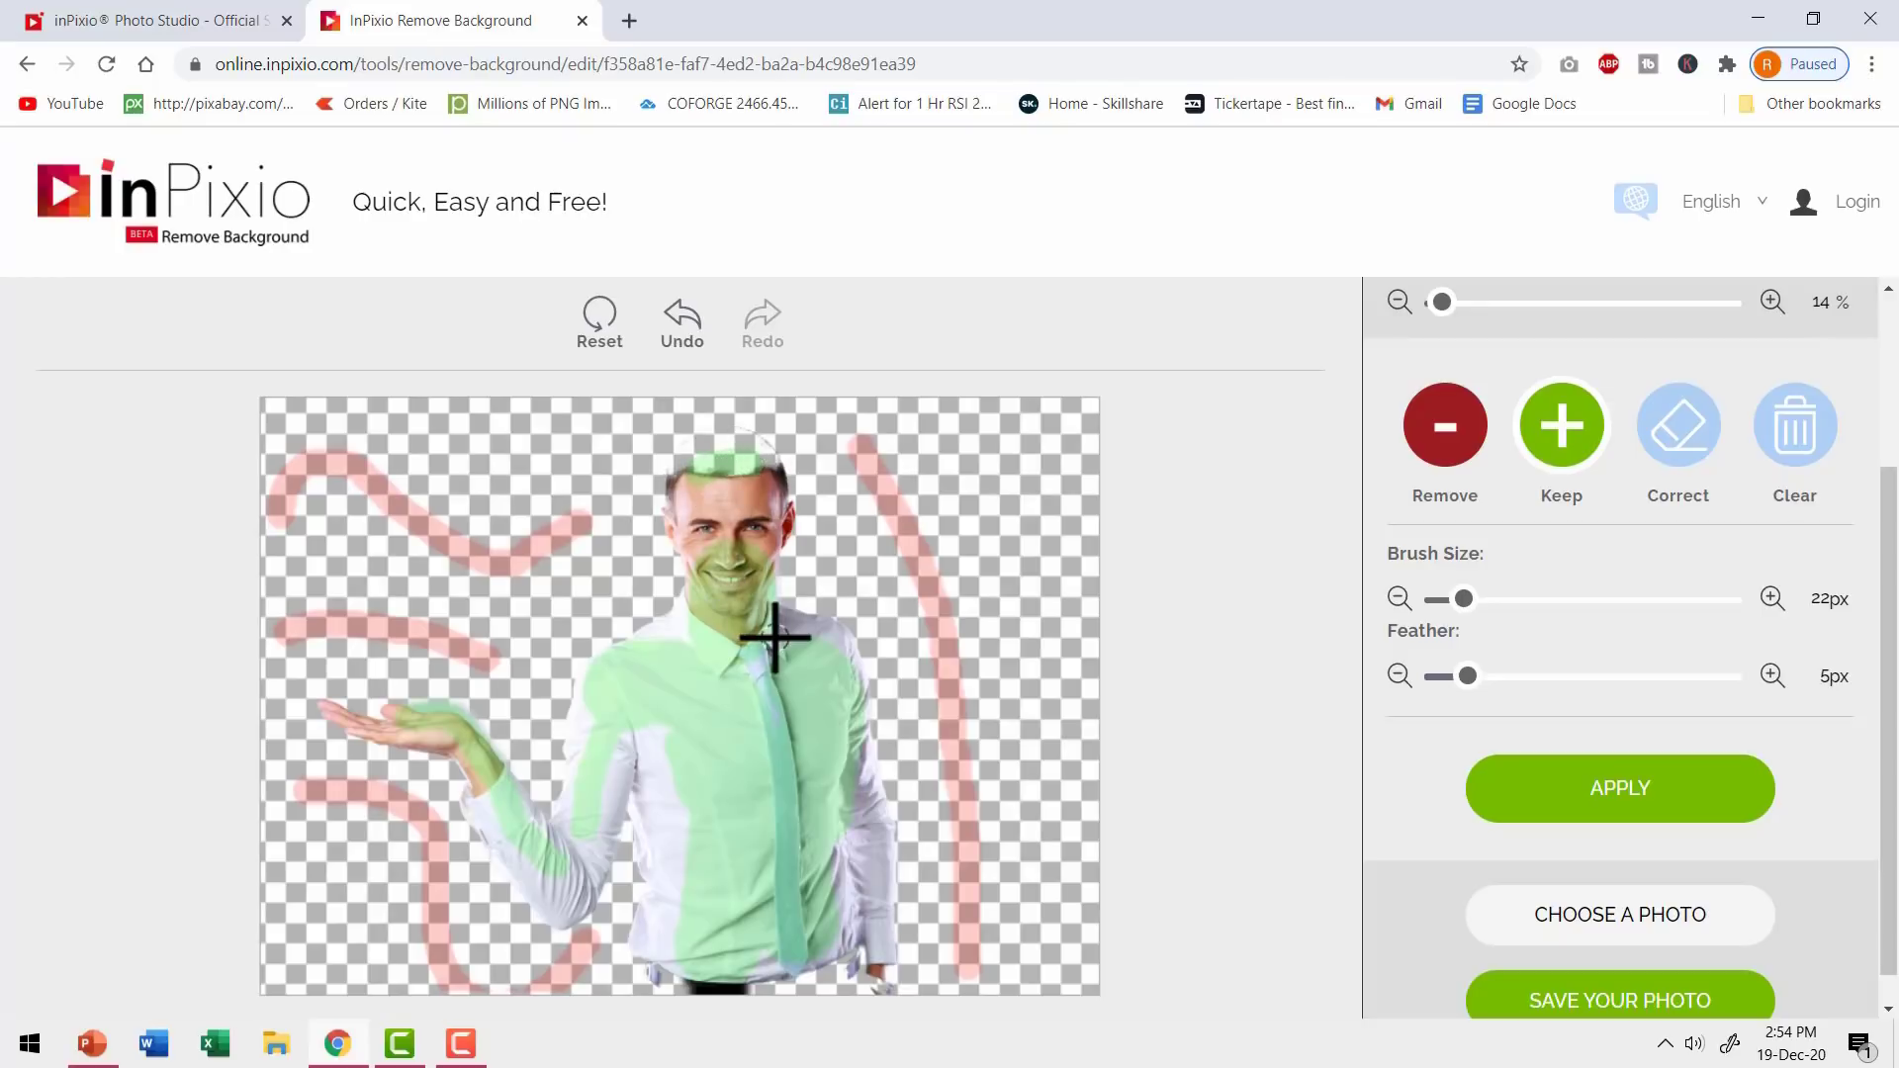
{"action": "left_click", "coordinate": [1625, 819]}
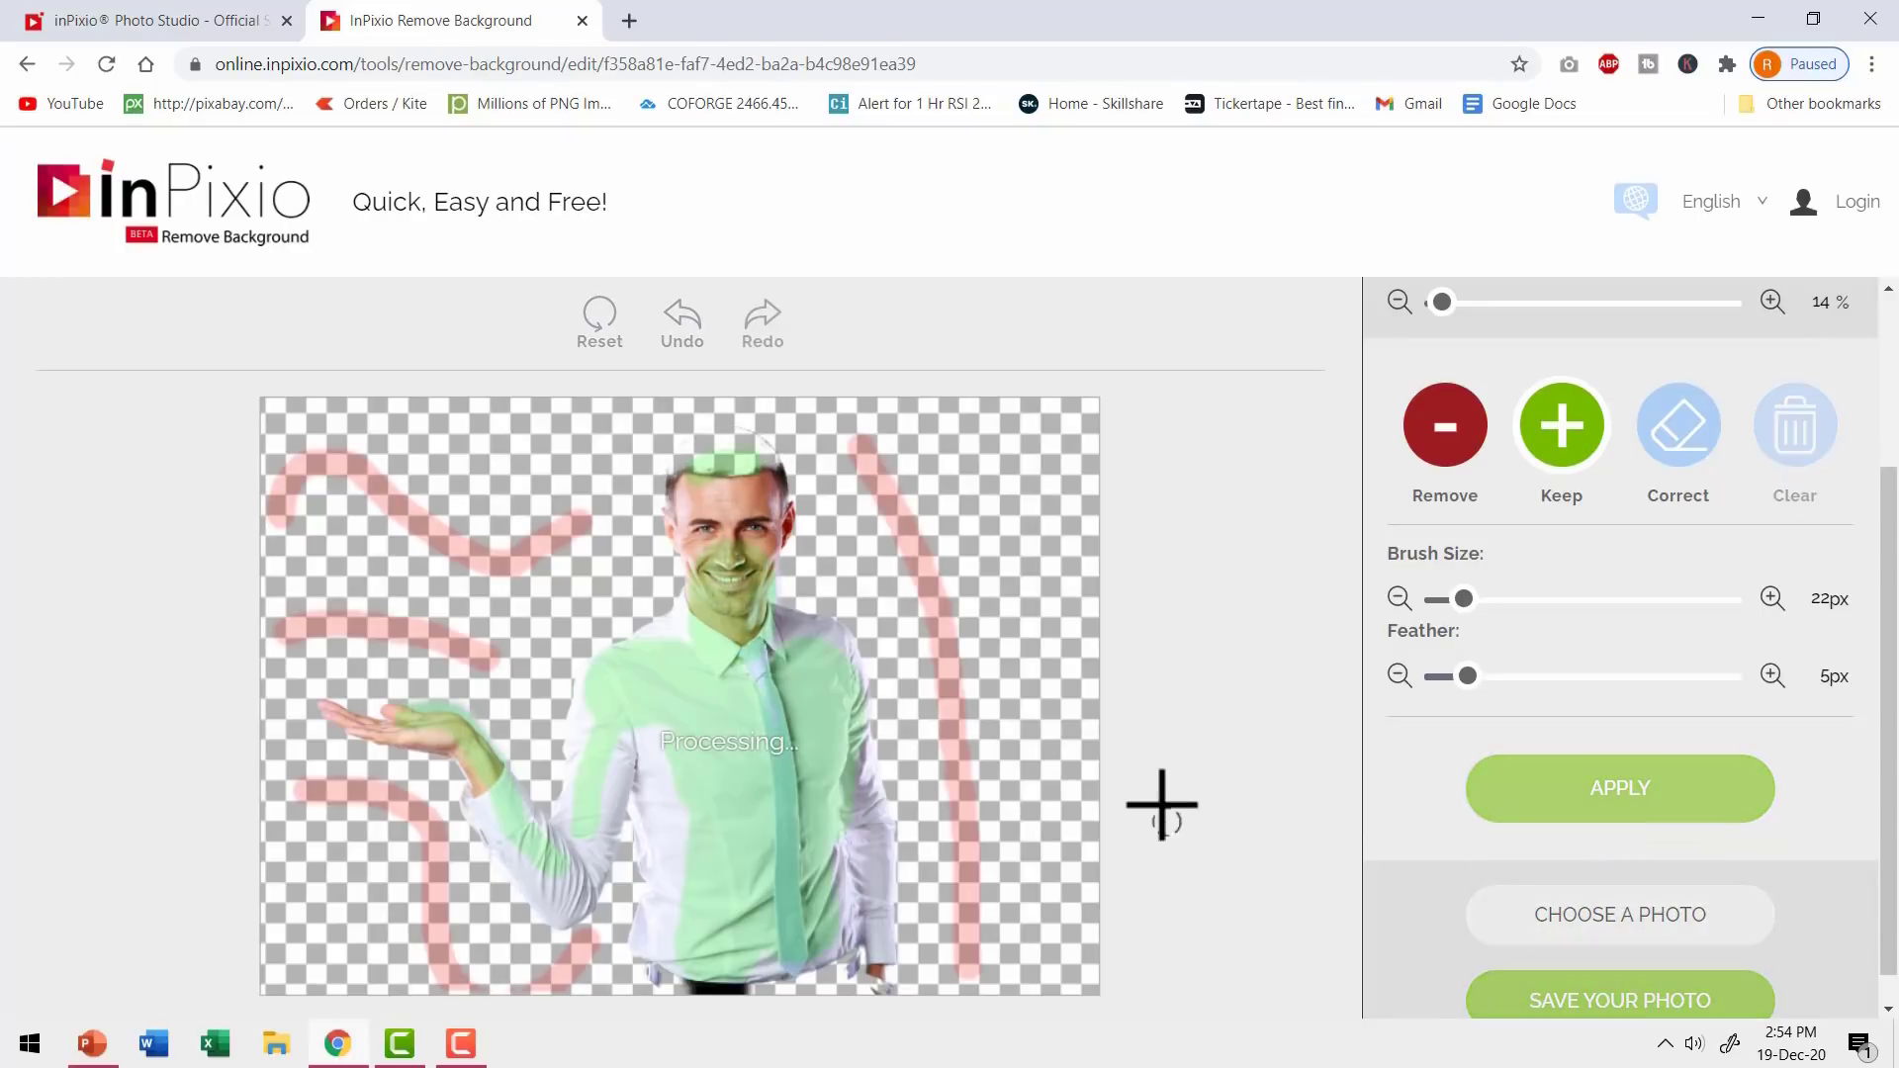